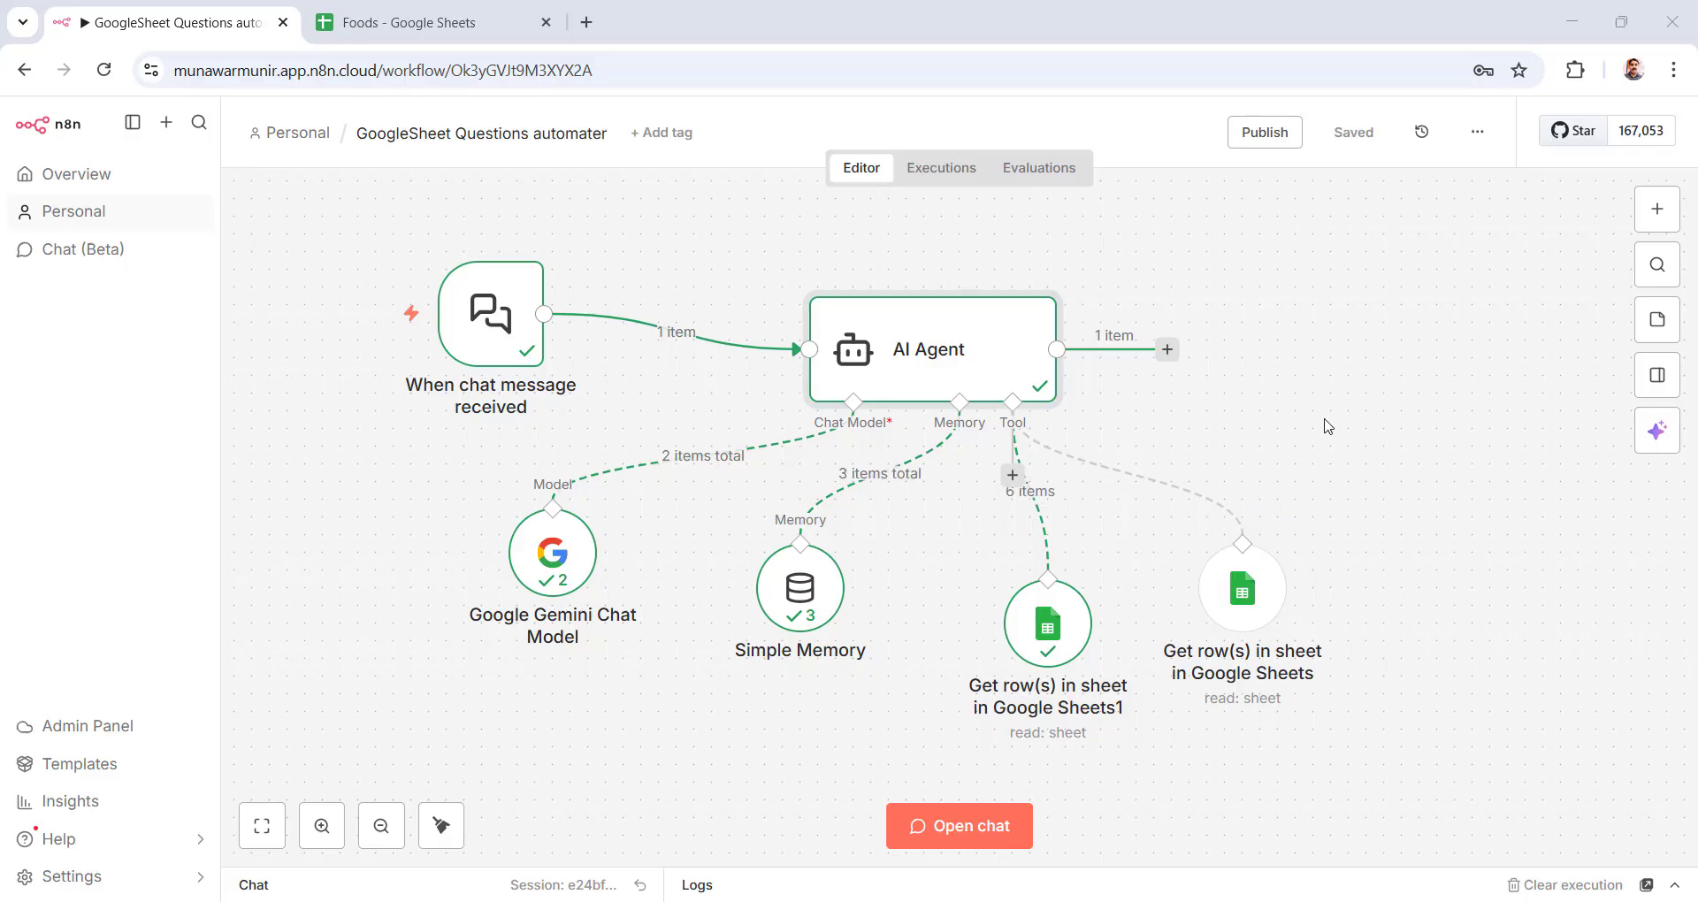
Step: Resend 'do you have pizza?' in the chat and get the Large, Small and Medium sizes reply
mouse_move(466, 350)
mouse_move(1202, 510)
mouse_move(486, 378)
left_click(251, 884)
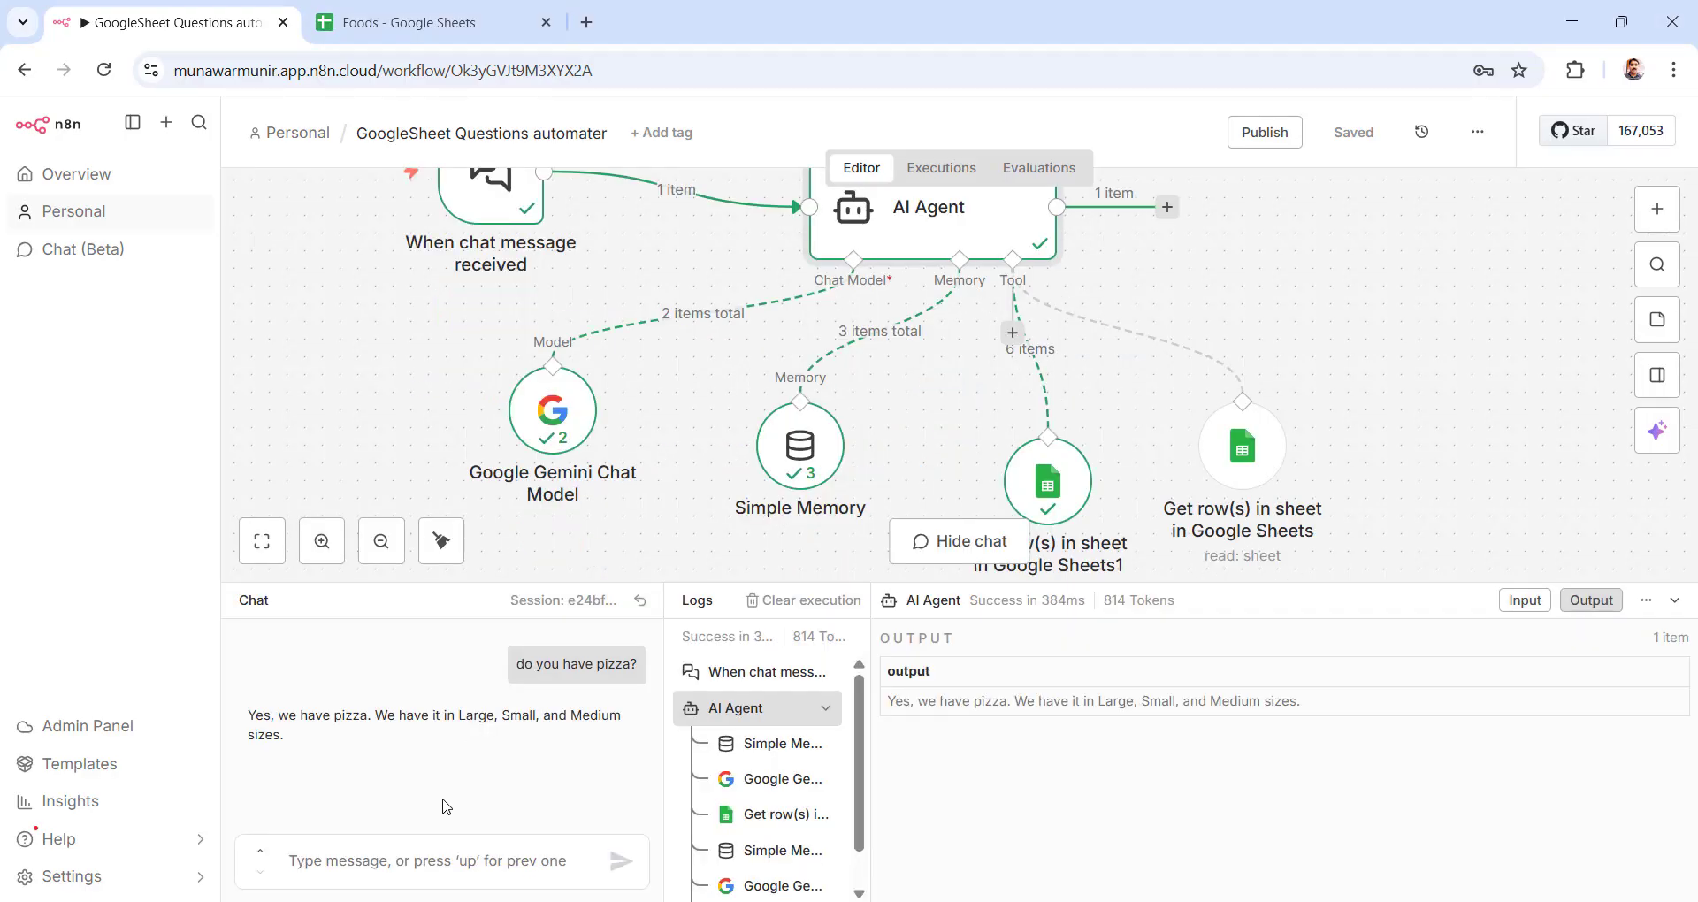
left_click(384, 873)
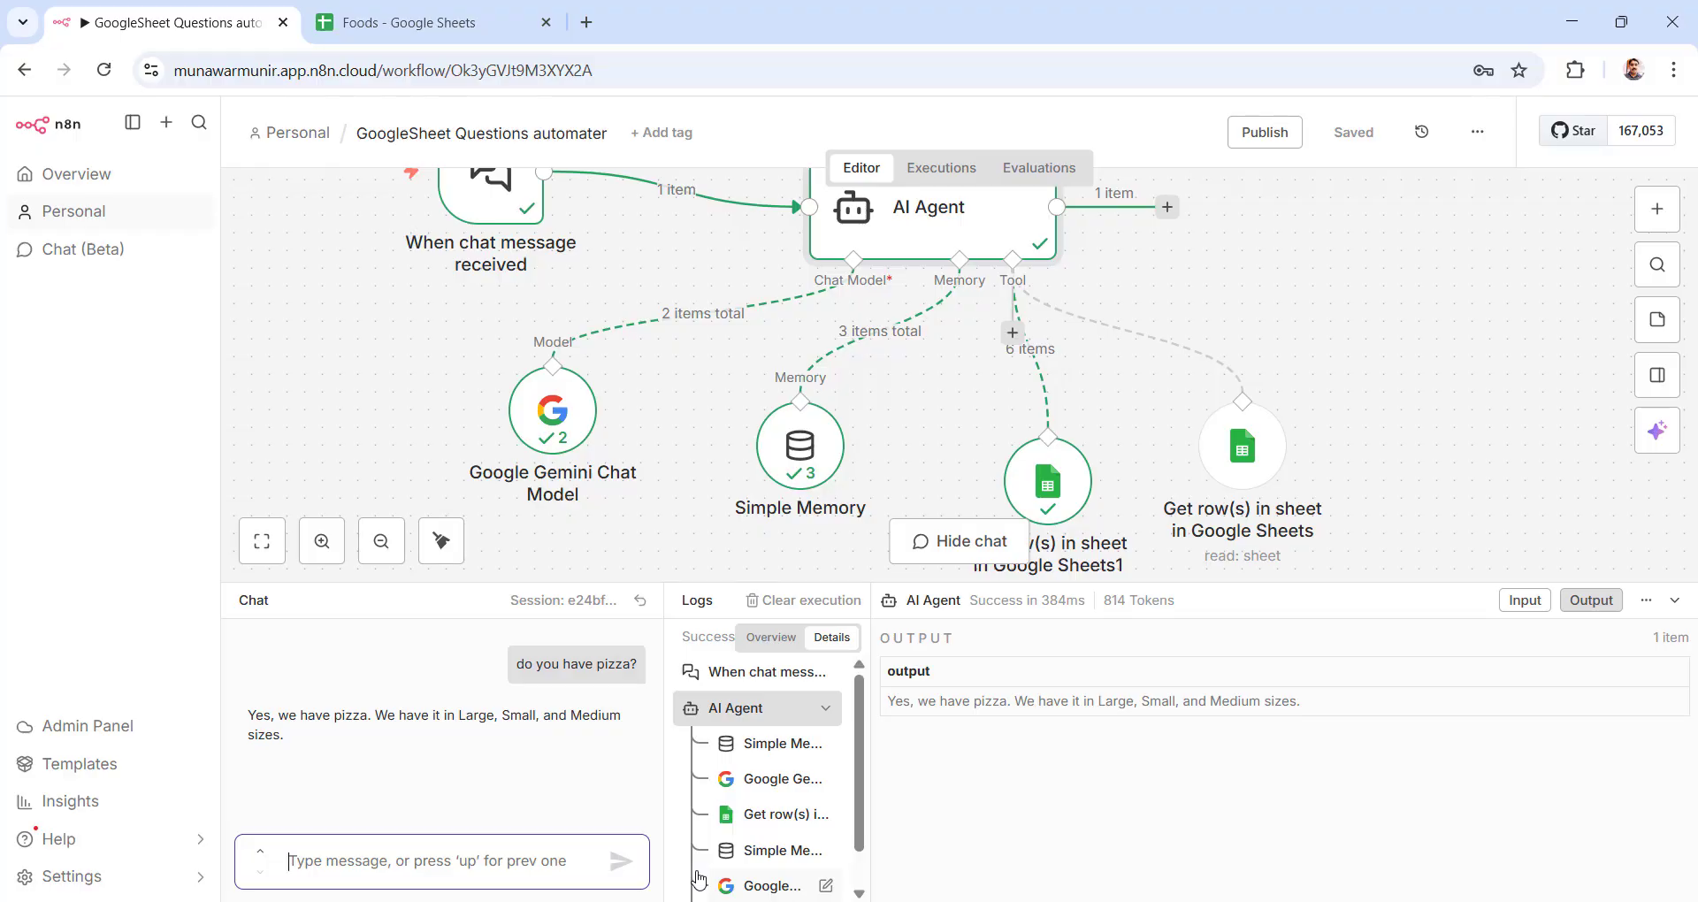
key("Up")
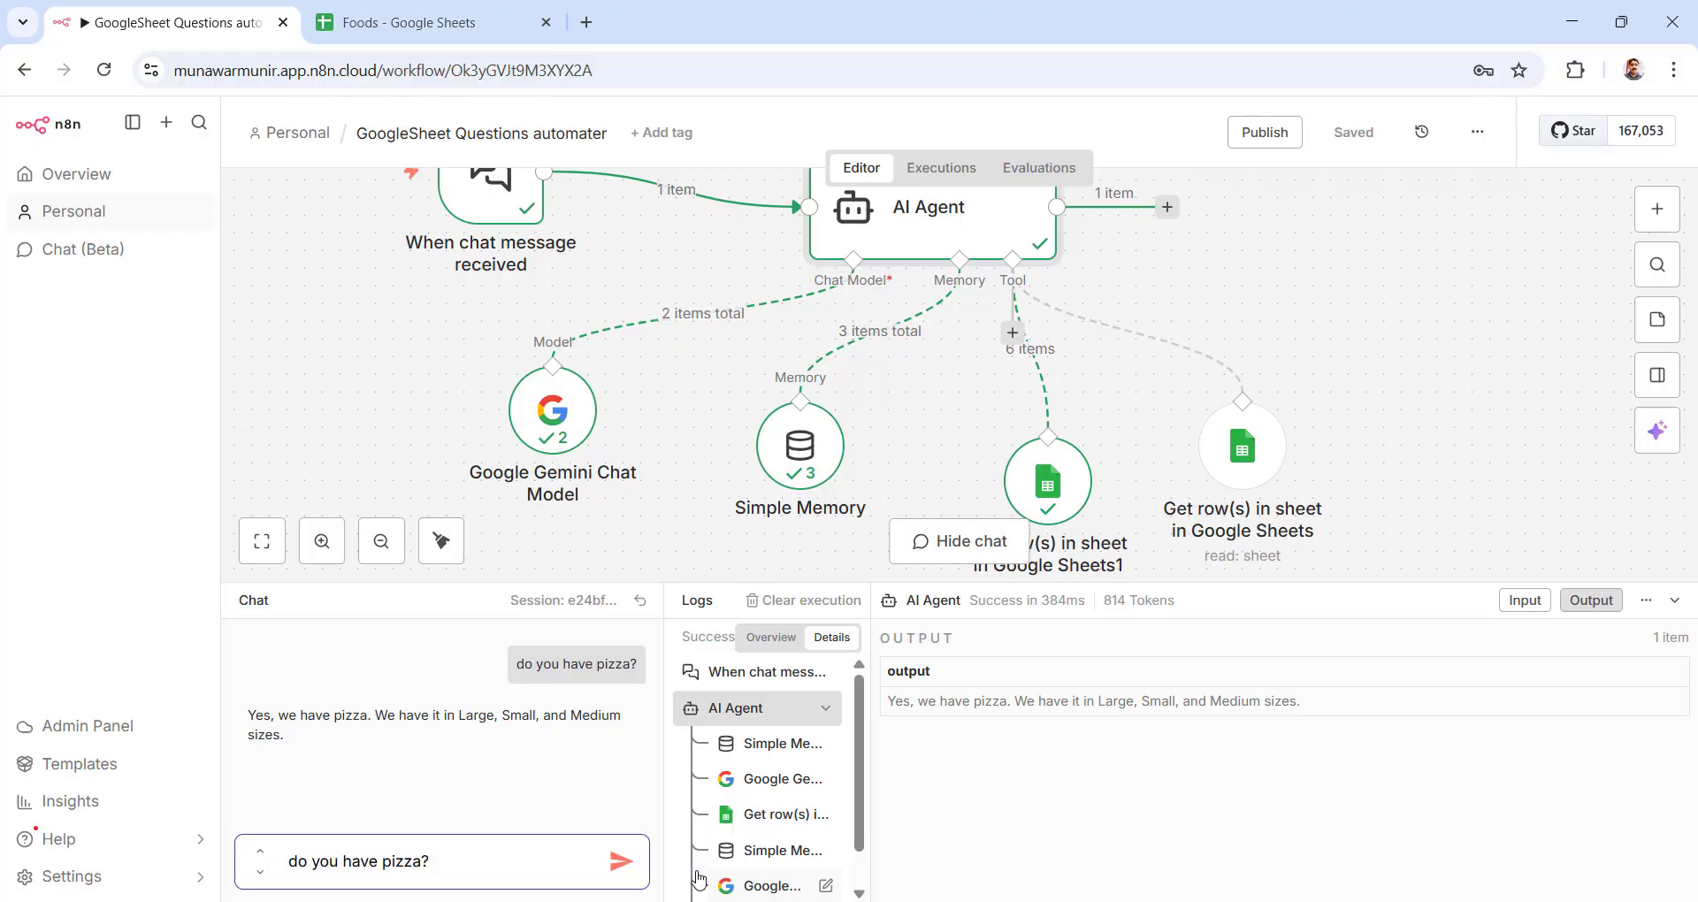
key("Return")
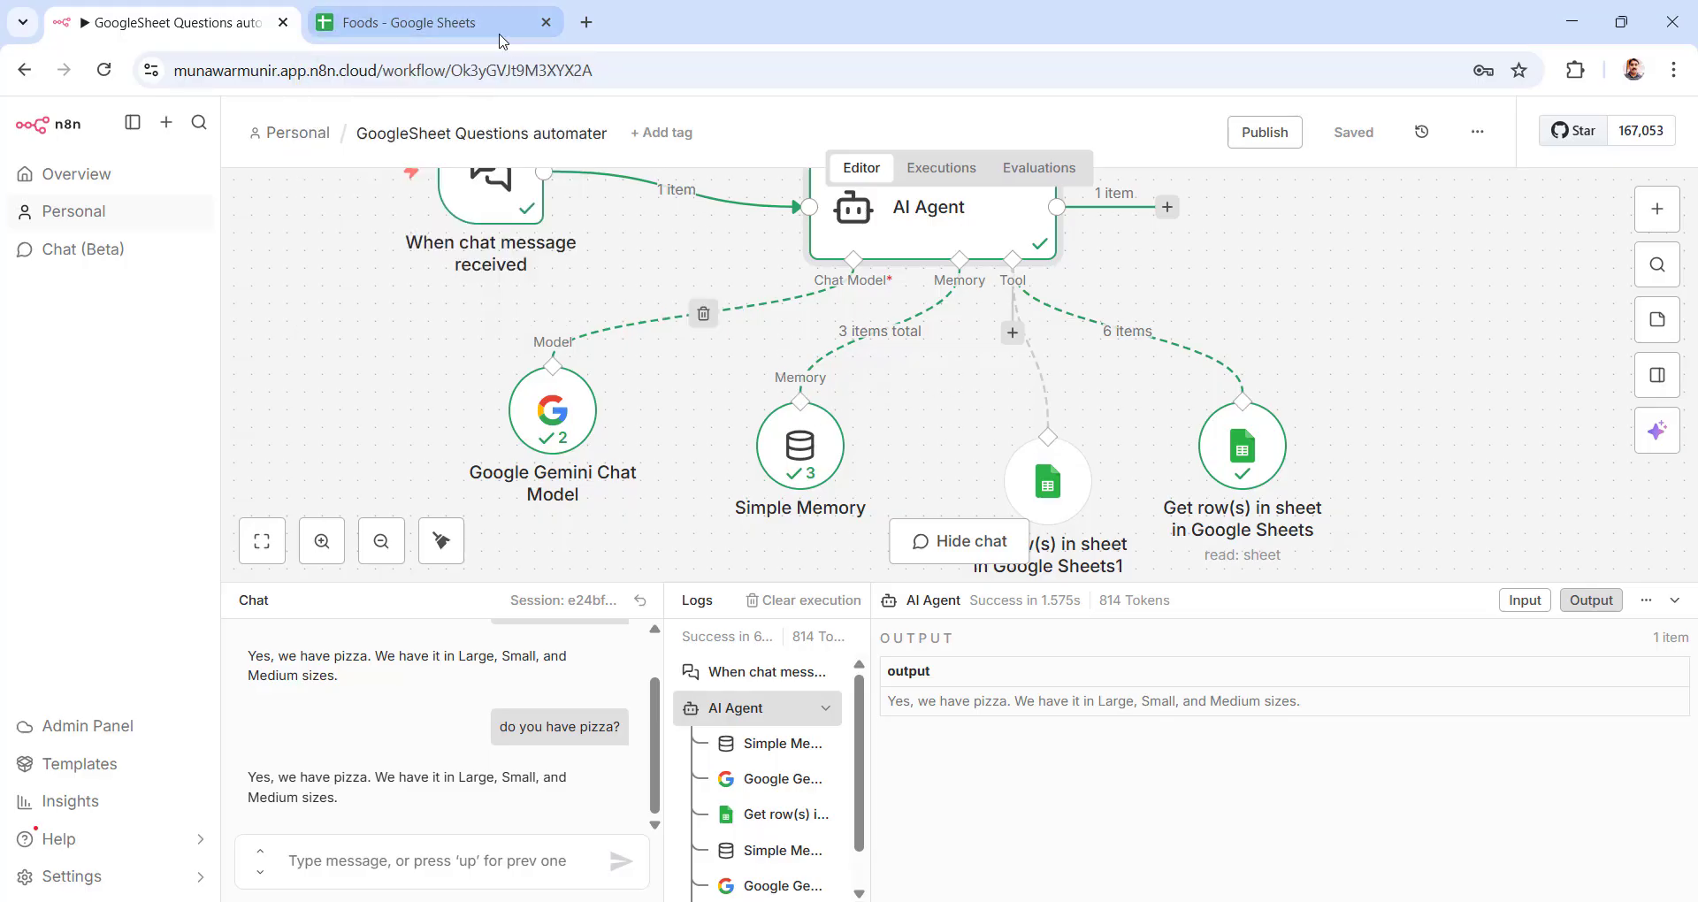
left_click(478, 24)
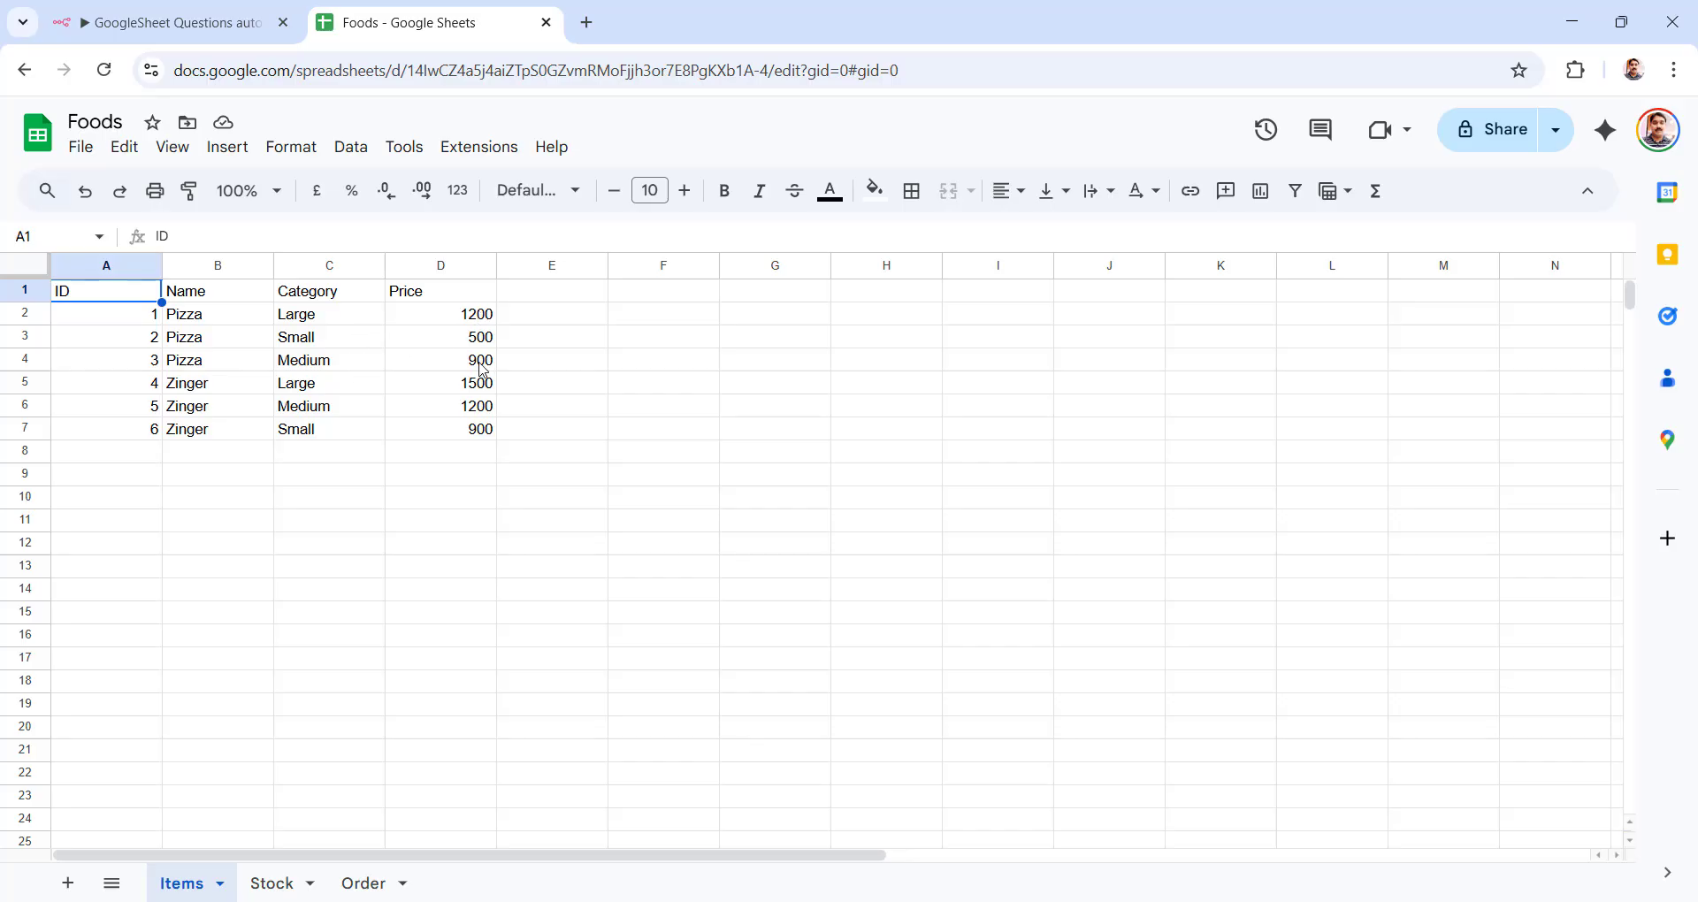
left_click(273, 885)
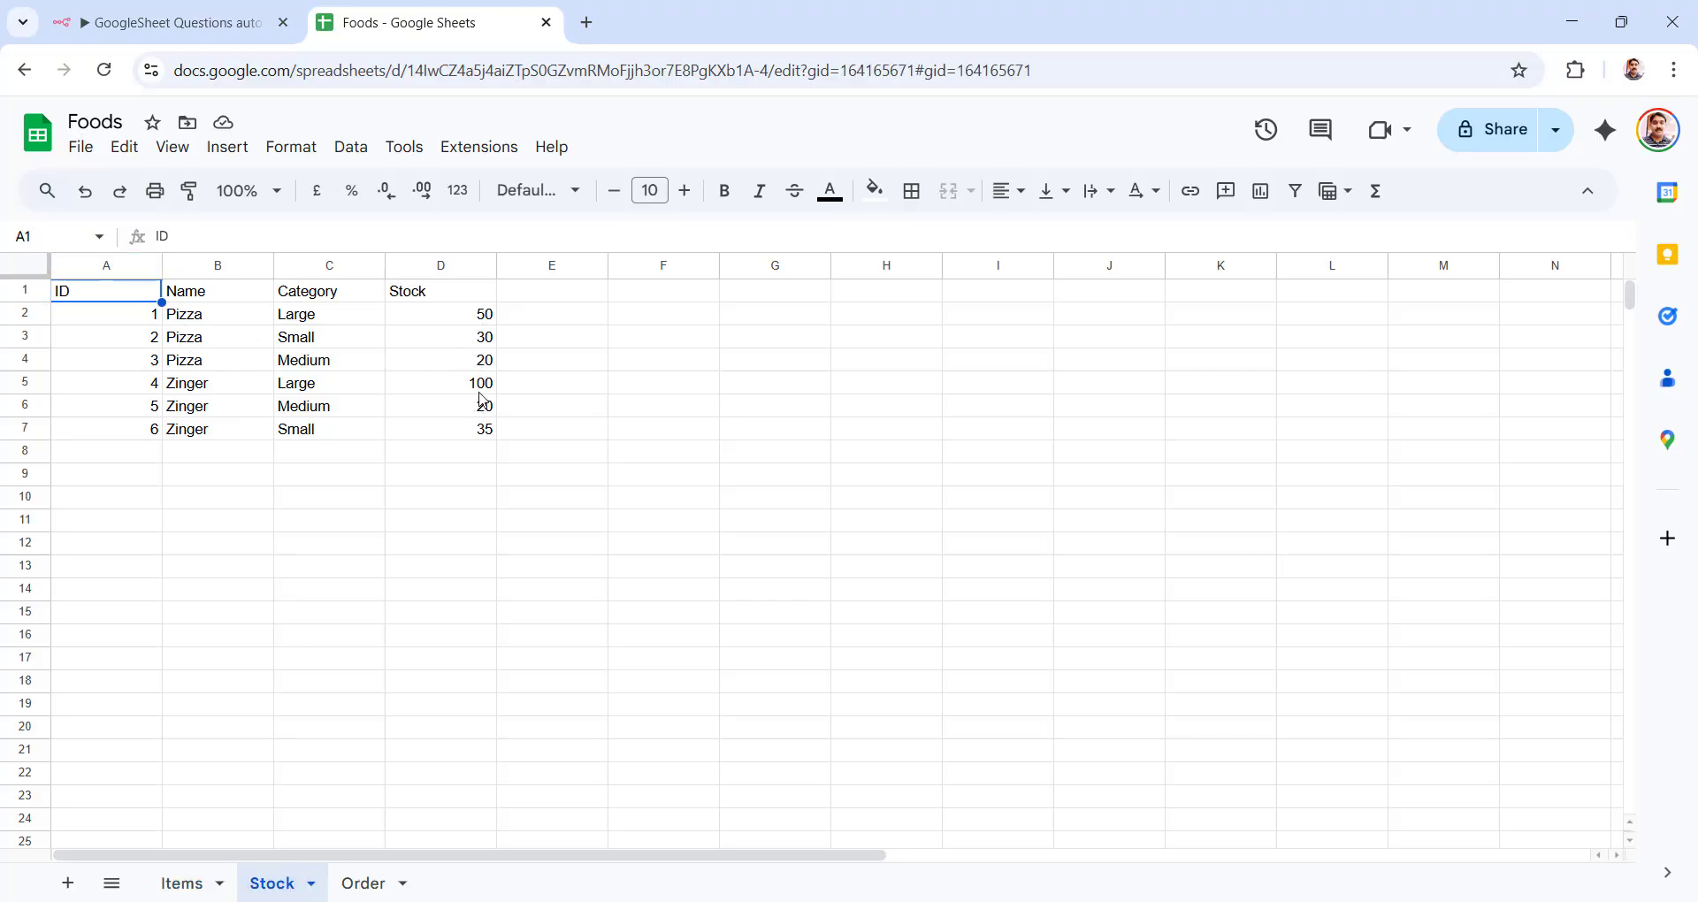
left_click(177, 885)
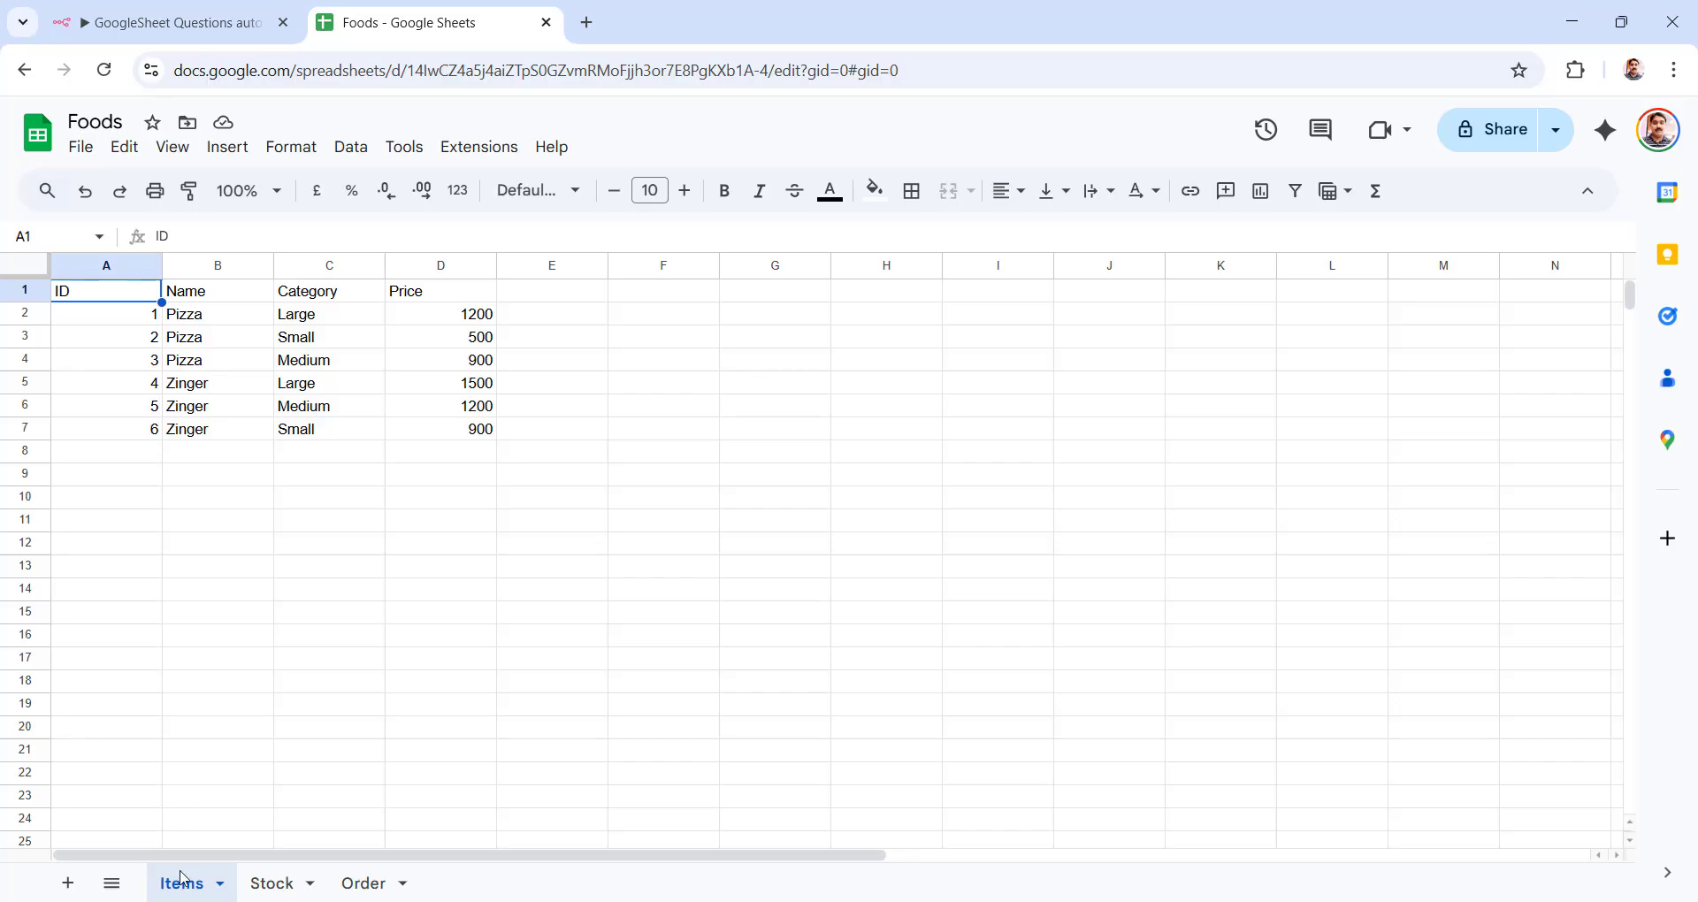
left_click(200, 32)
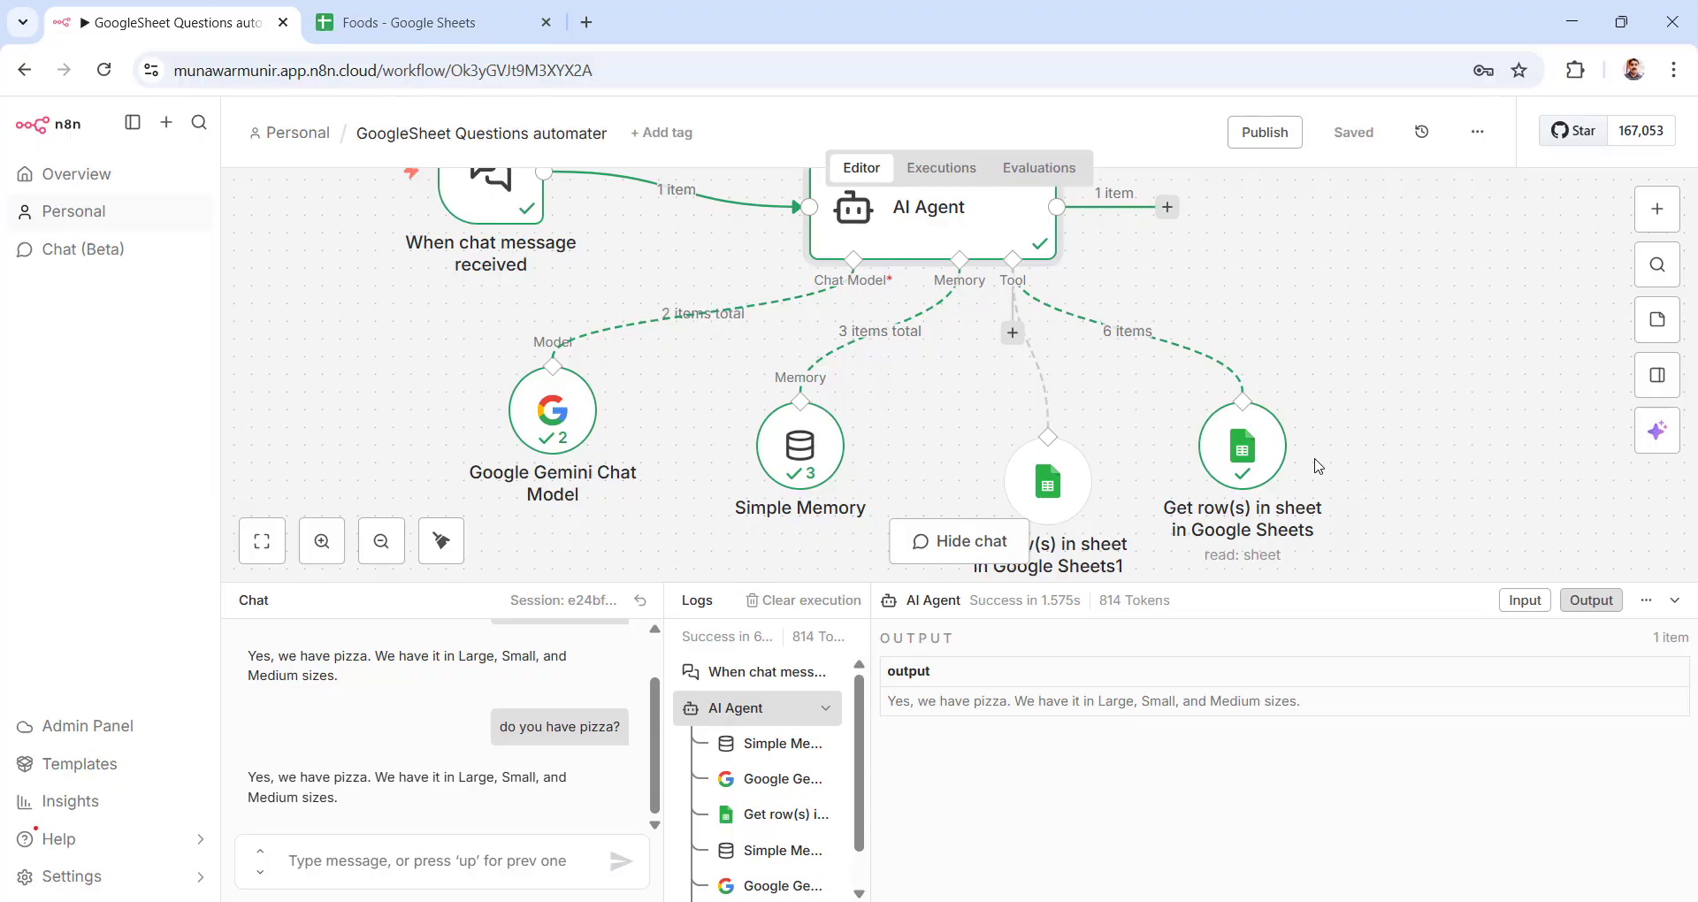
Step: Place the cursor in the chat message box below the agent's 50-large-pizzas reply
left_click(444, 849)
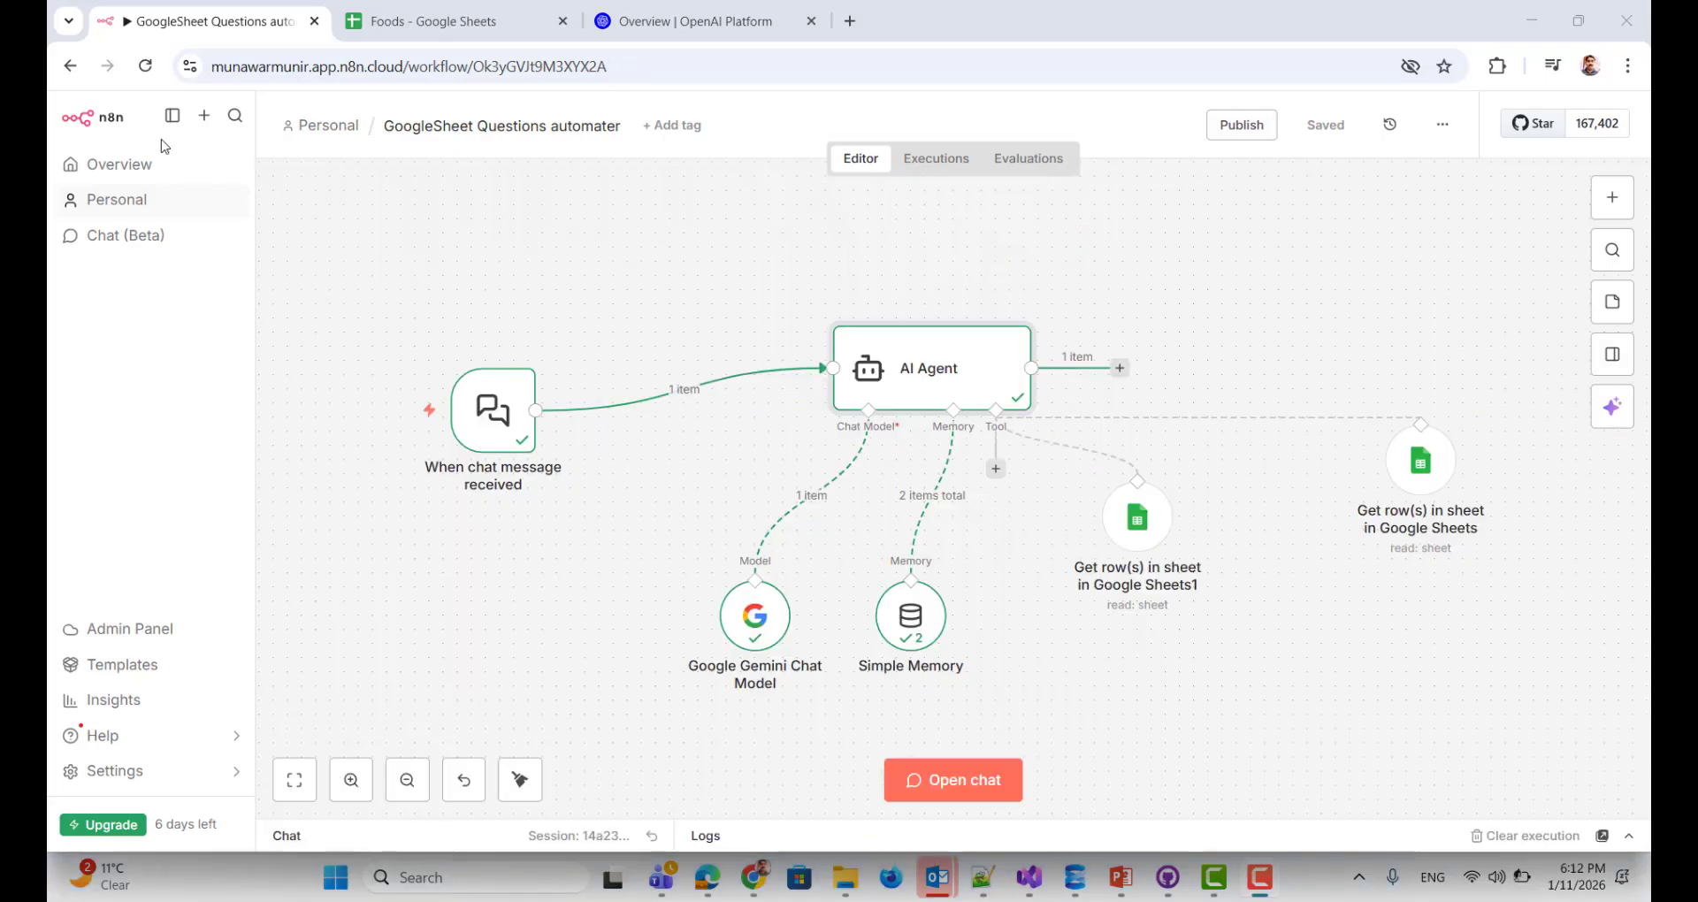
Step: From the workflows Overview, create a new empty workflow named My workflow 4
left_click(119, 165)
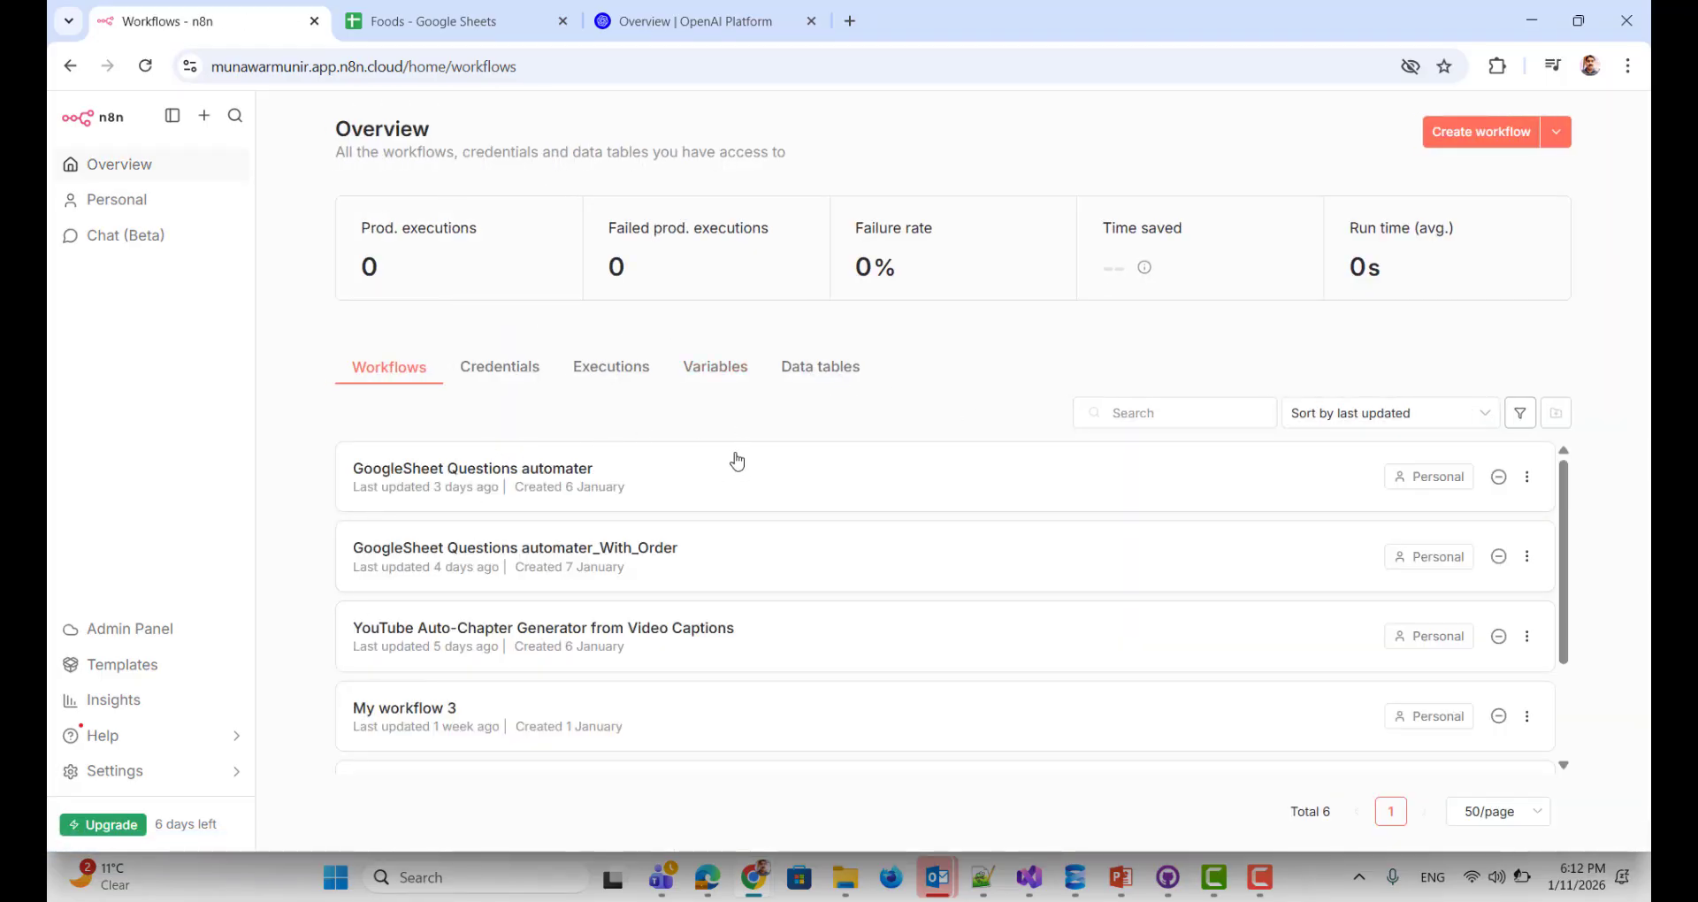
left_click(1529, 132)
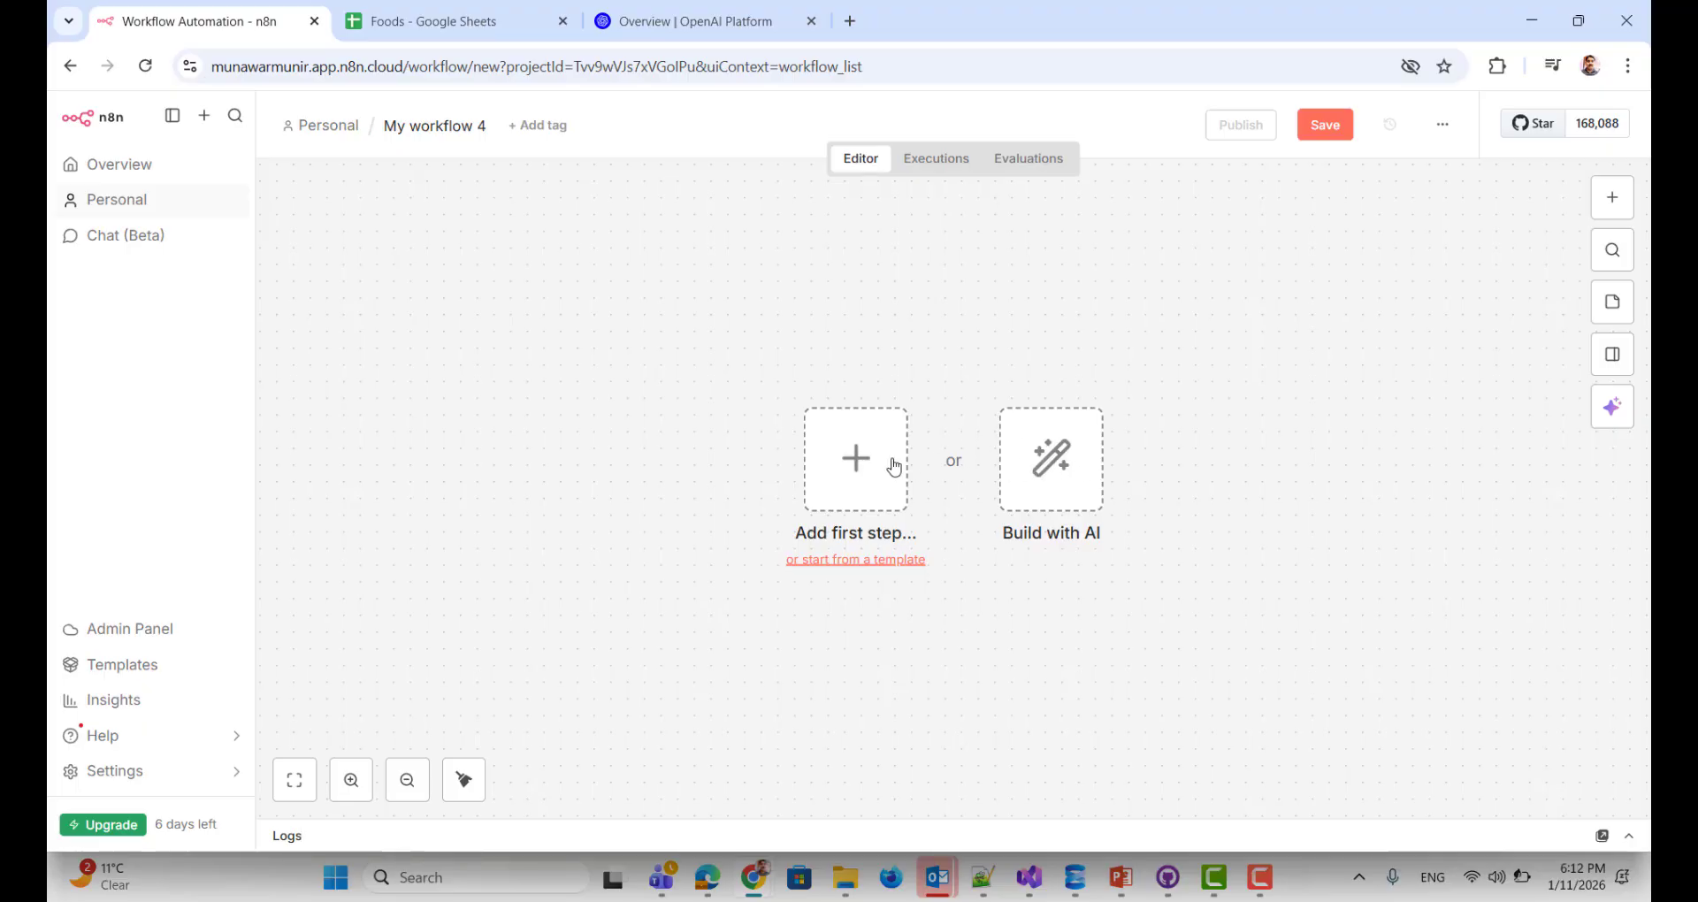
Step: Add a chat message trigger as the workflow's first step
left_click(885, 462)
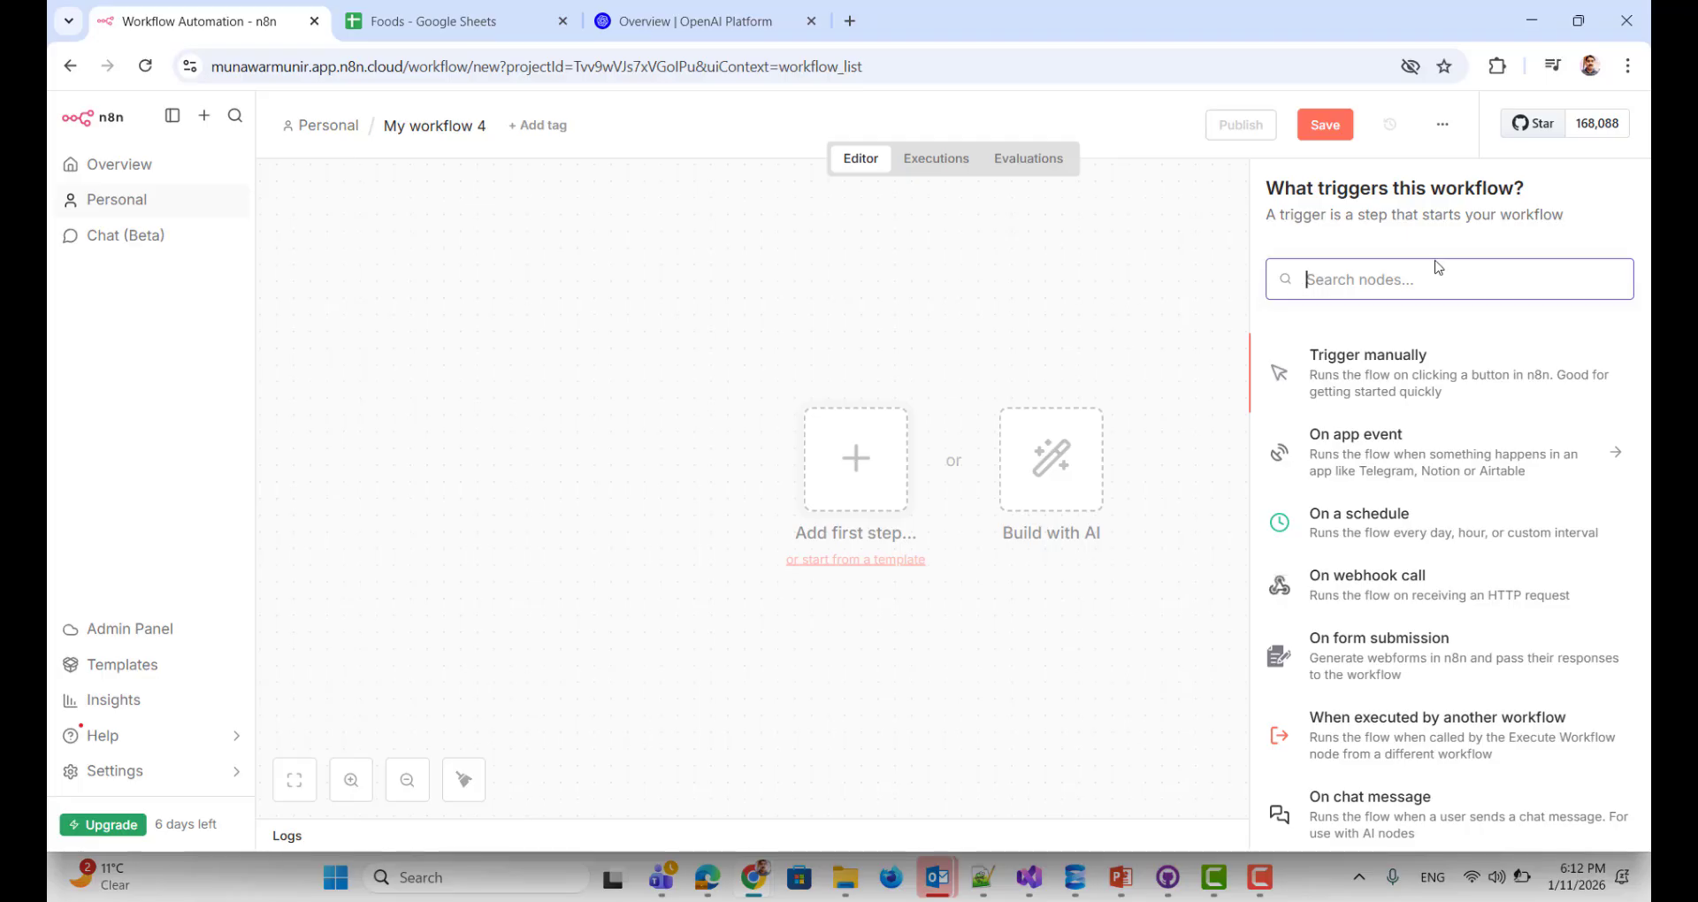
type("cha")
left_click(1377, 358)
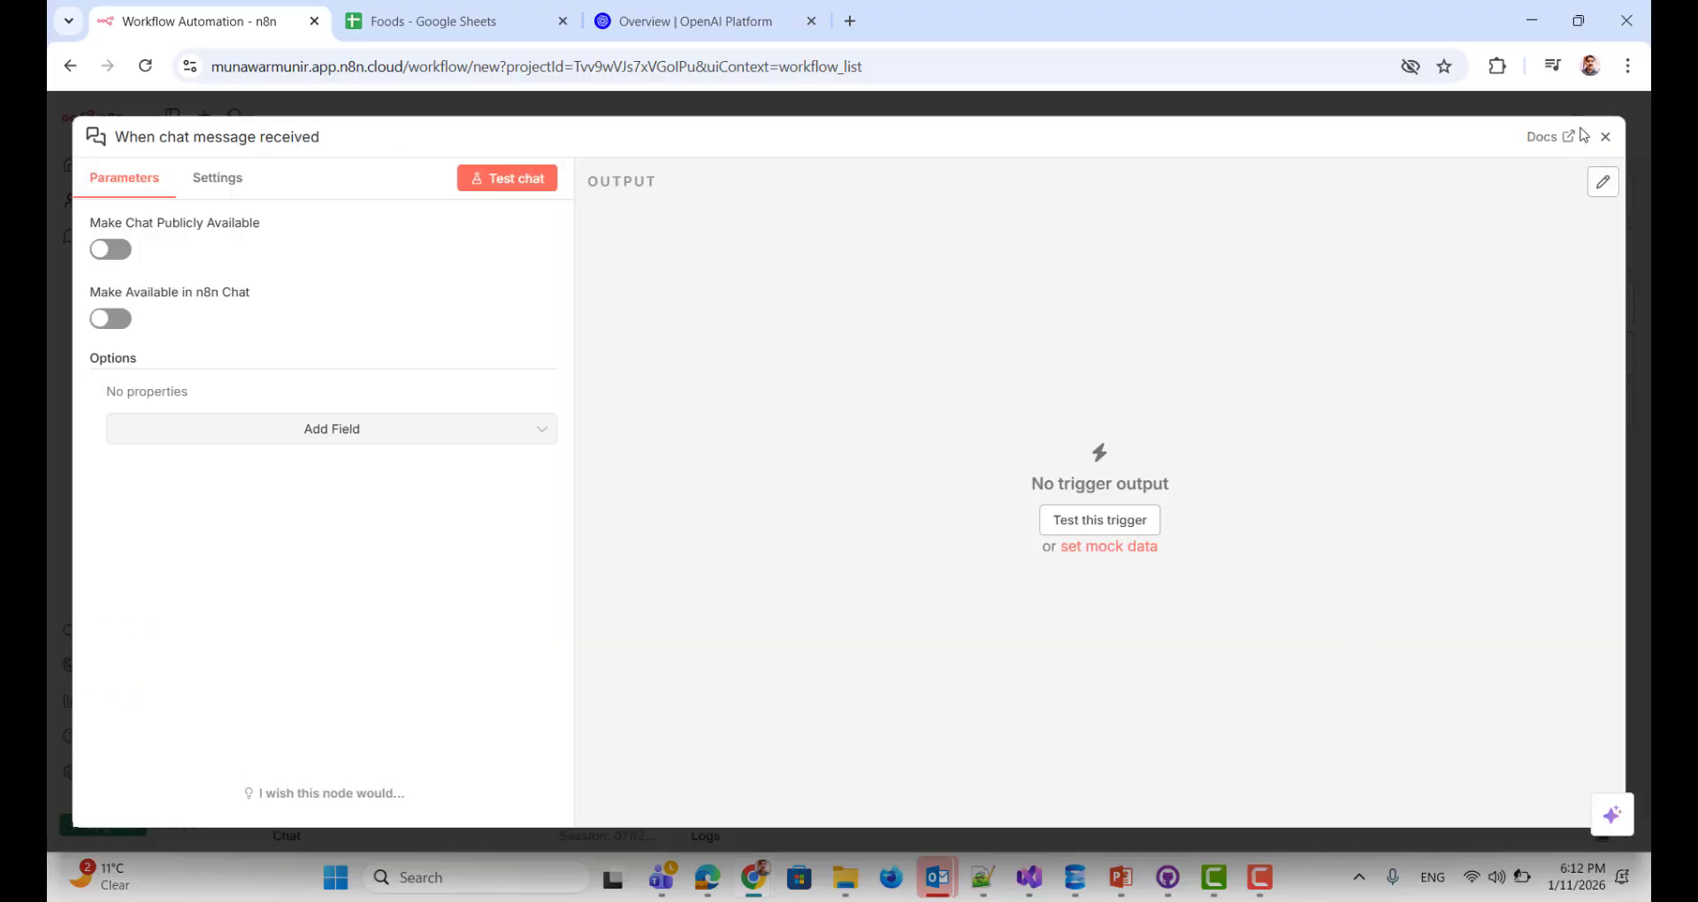
left_click(1605, 136)
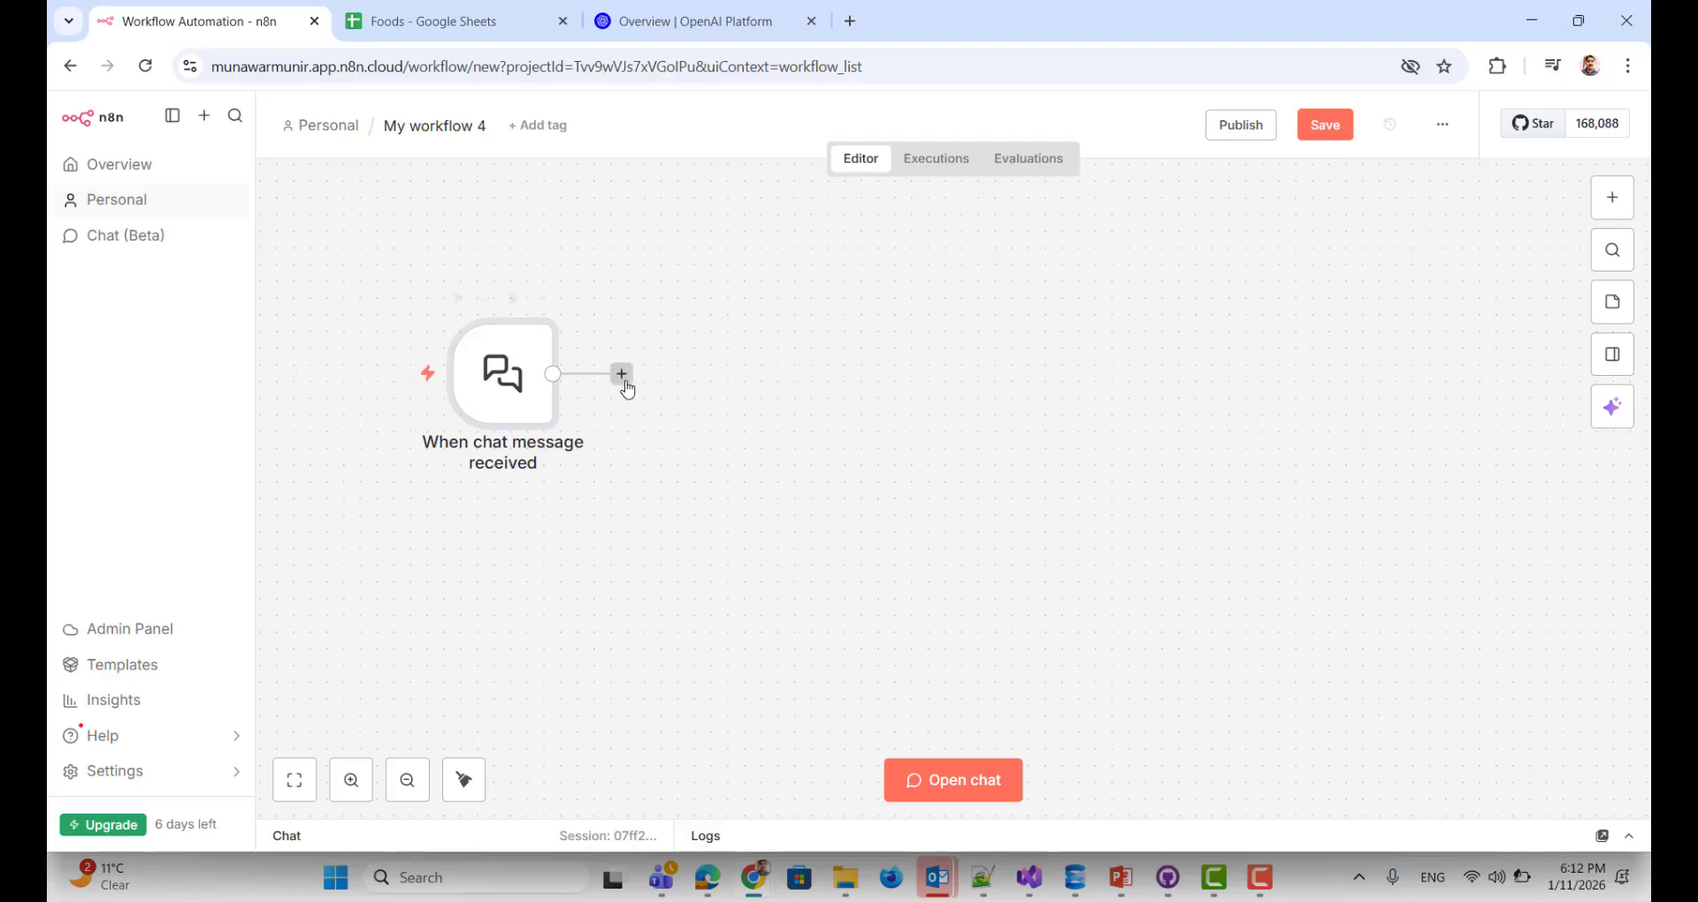
Step: Connect an AI Agent node after the chat trigger
left_click(623, 376)
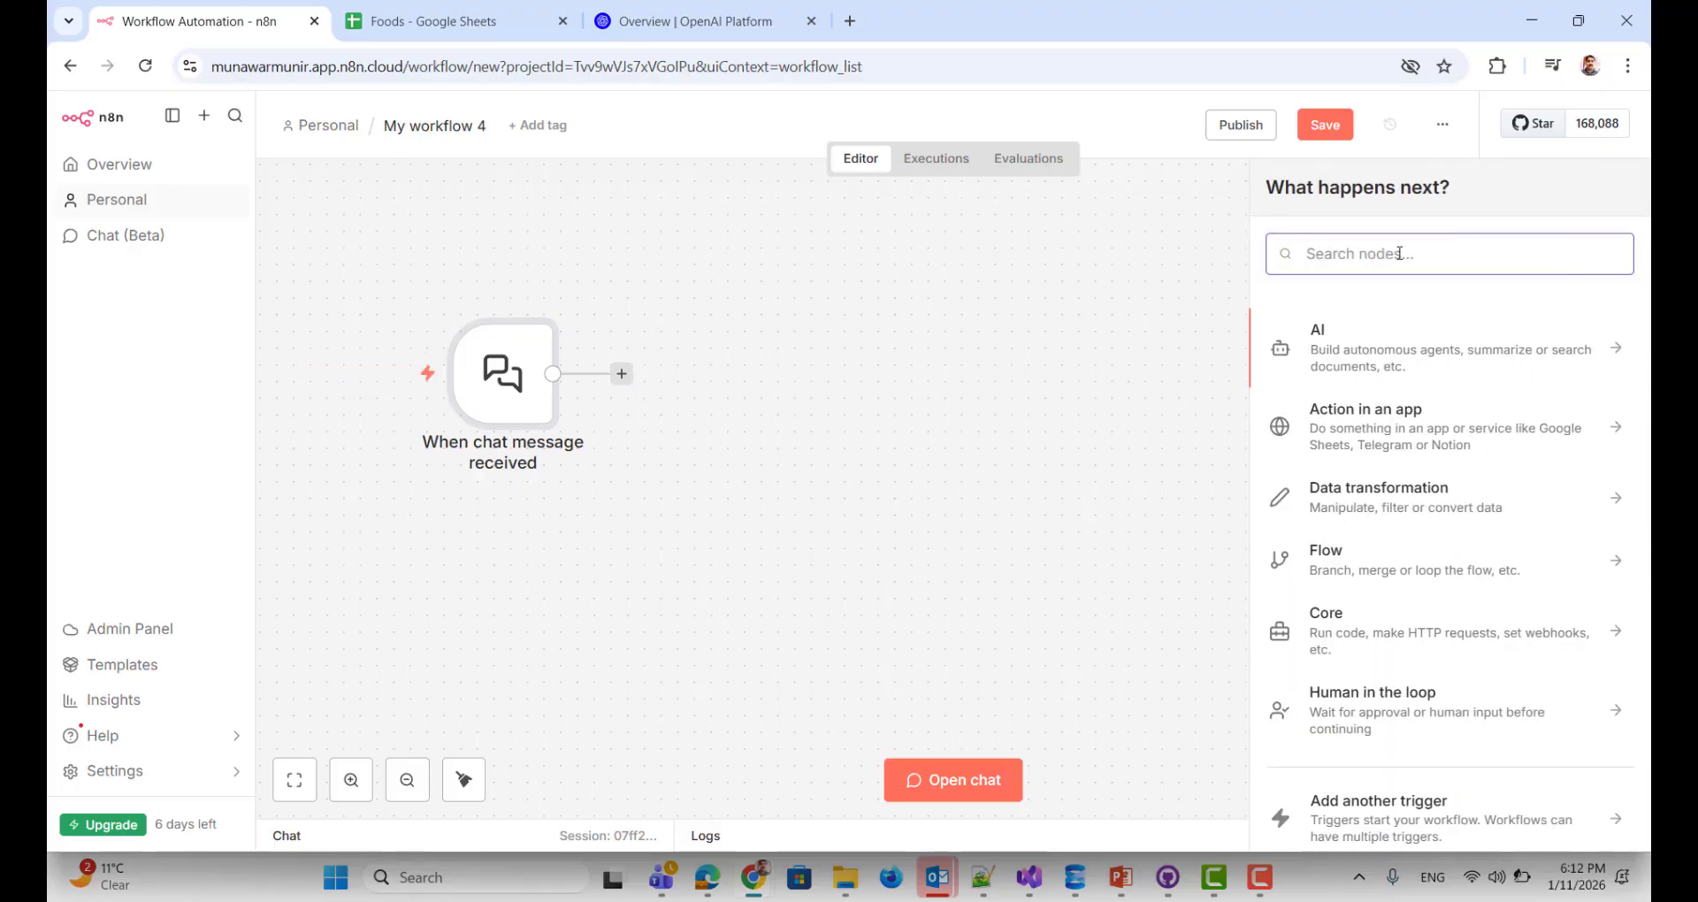
type("al")
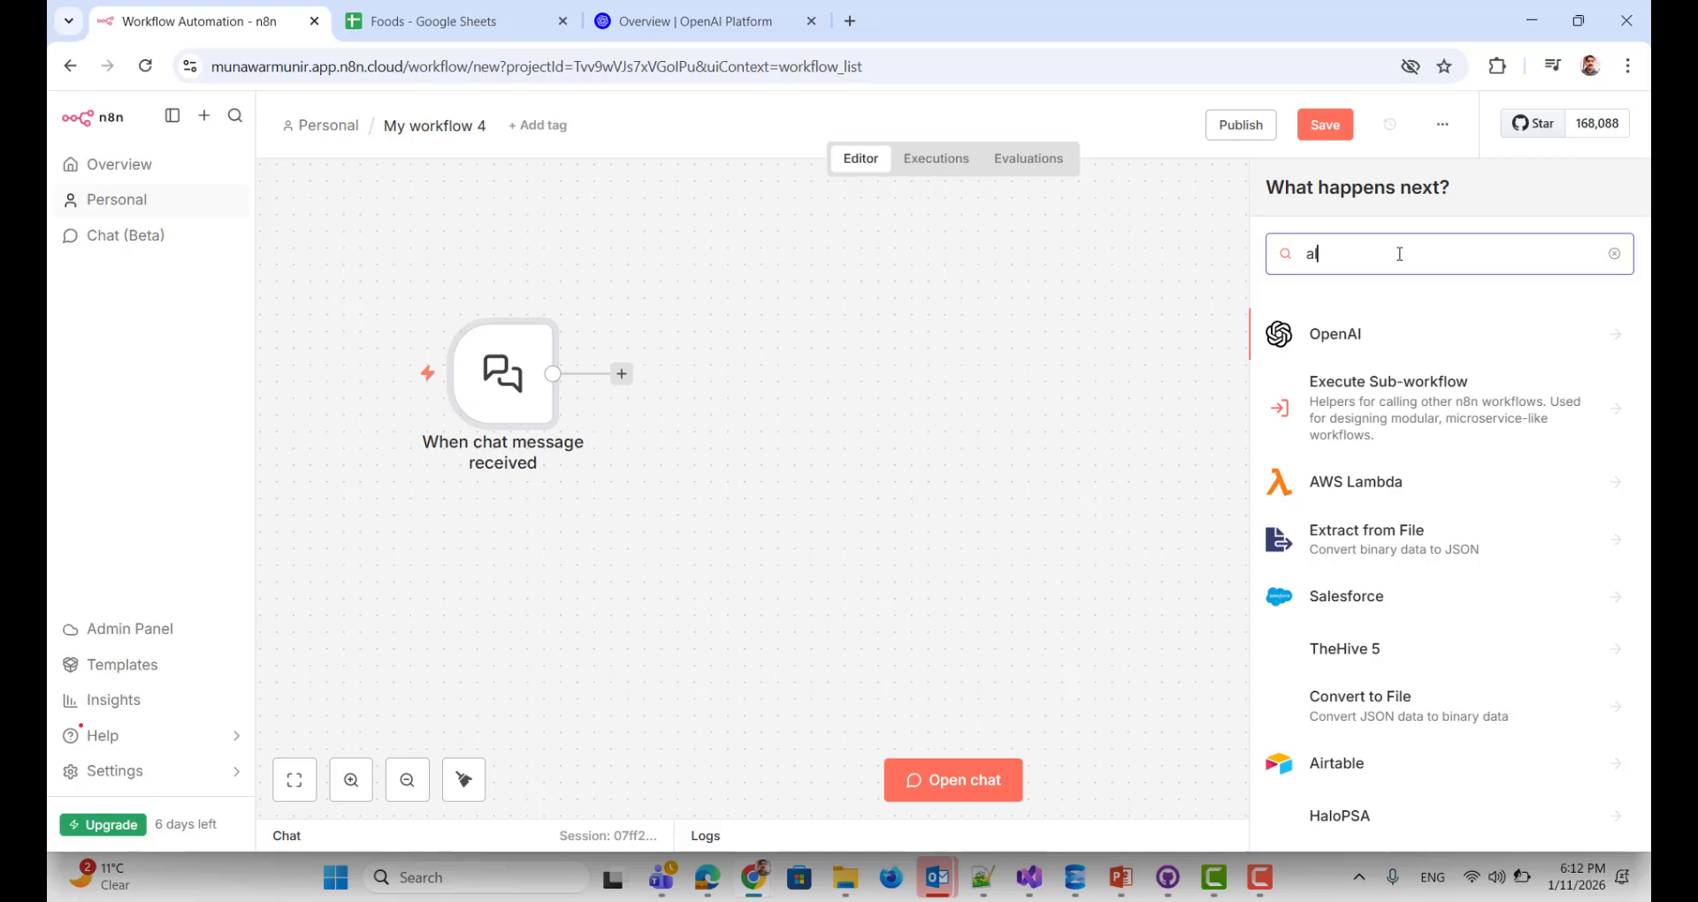
key("BackSpace")
type("gemt")
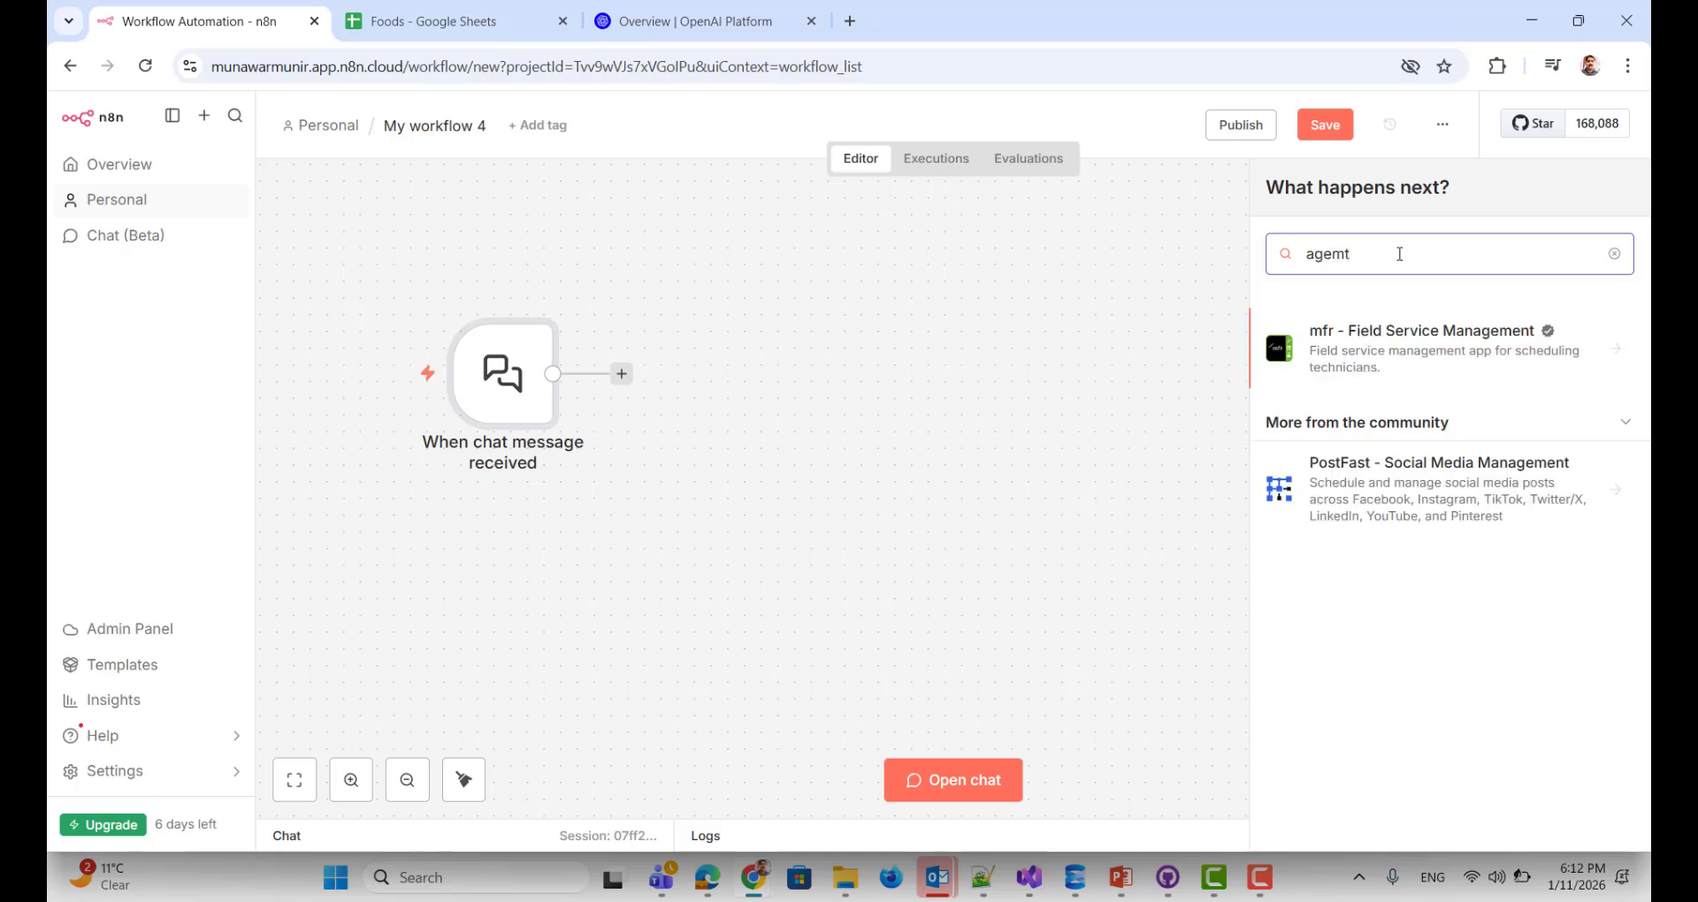
key("BackSpace")
key("BackSpace")
key("BackSpace")
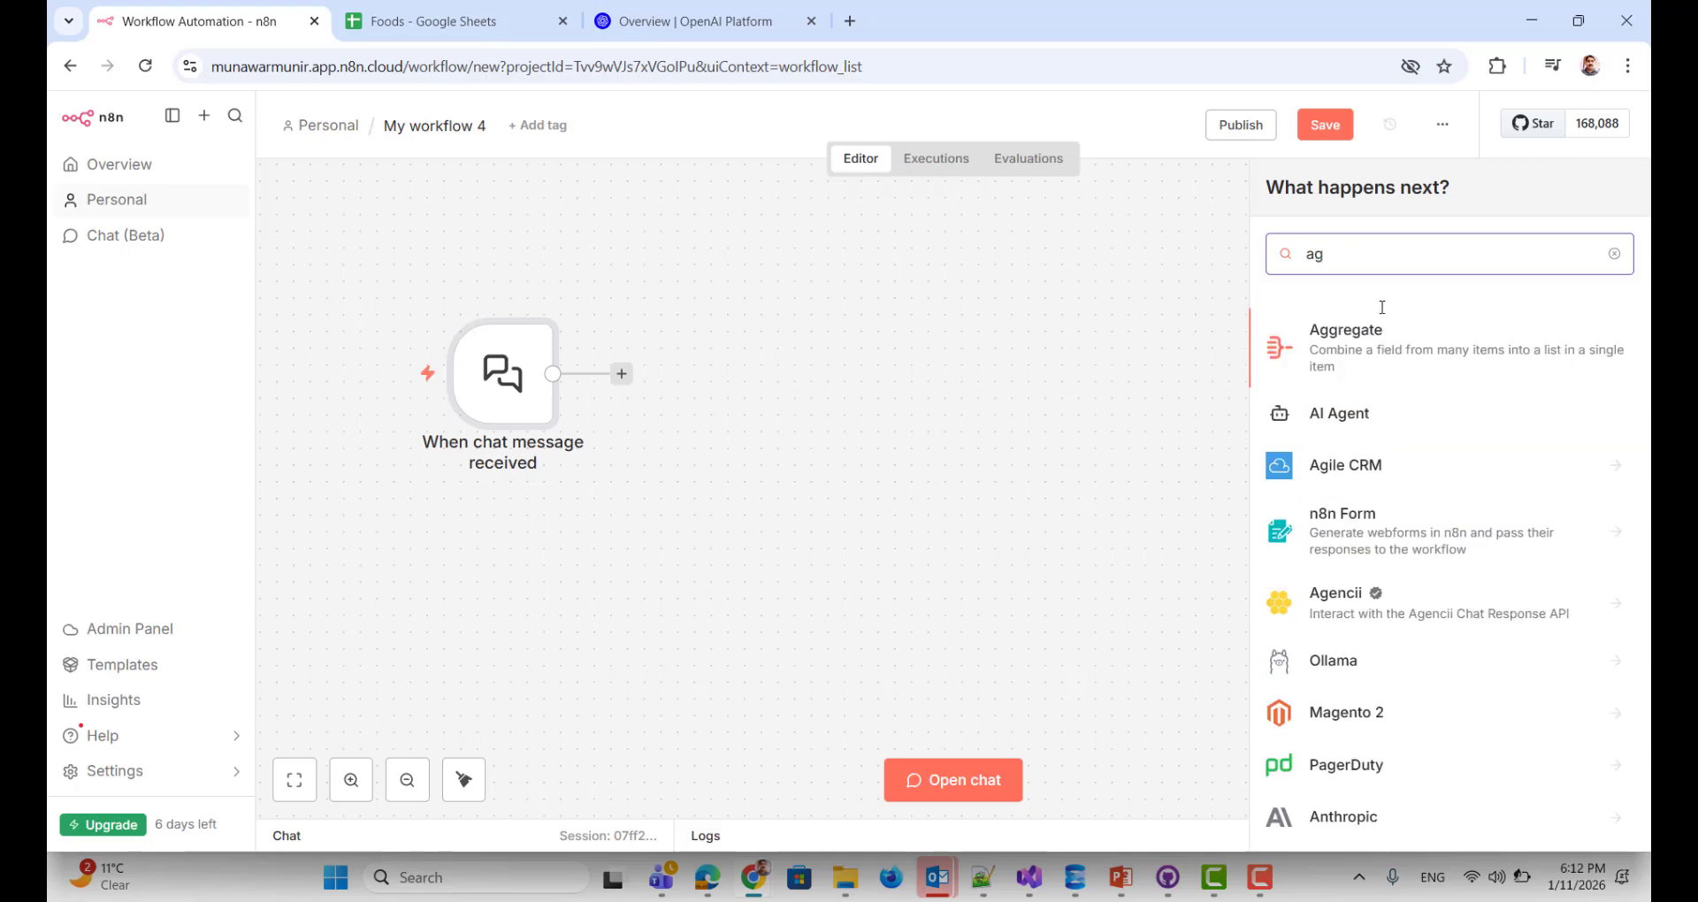
left_click(1313, 411)
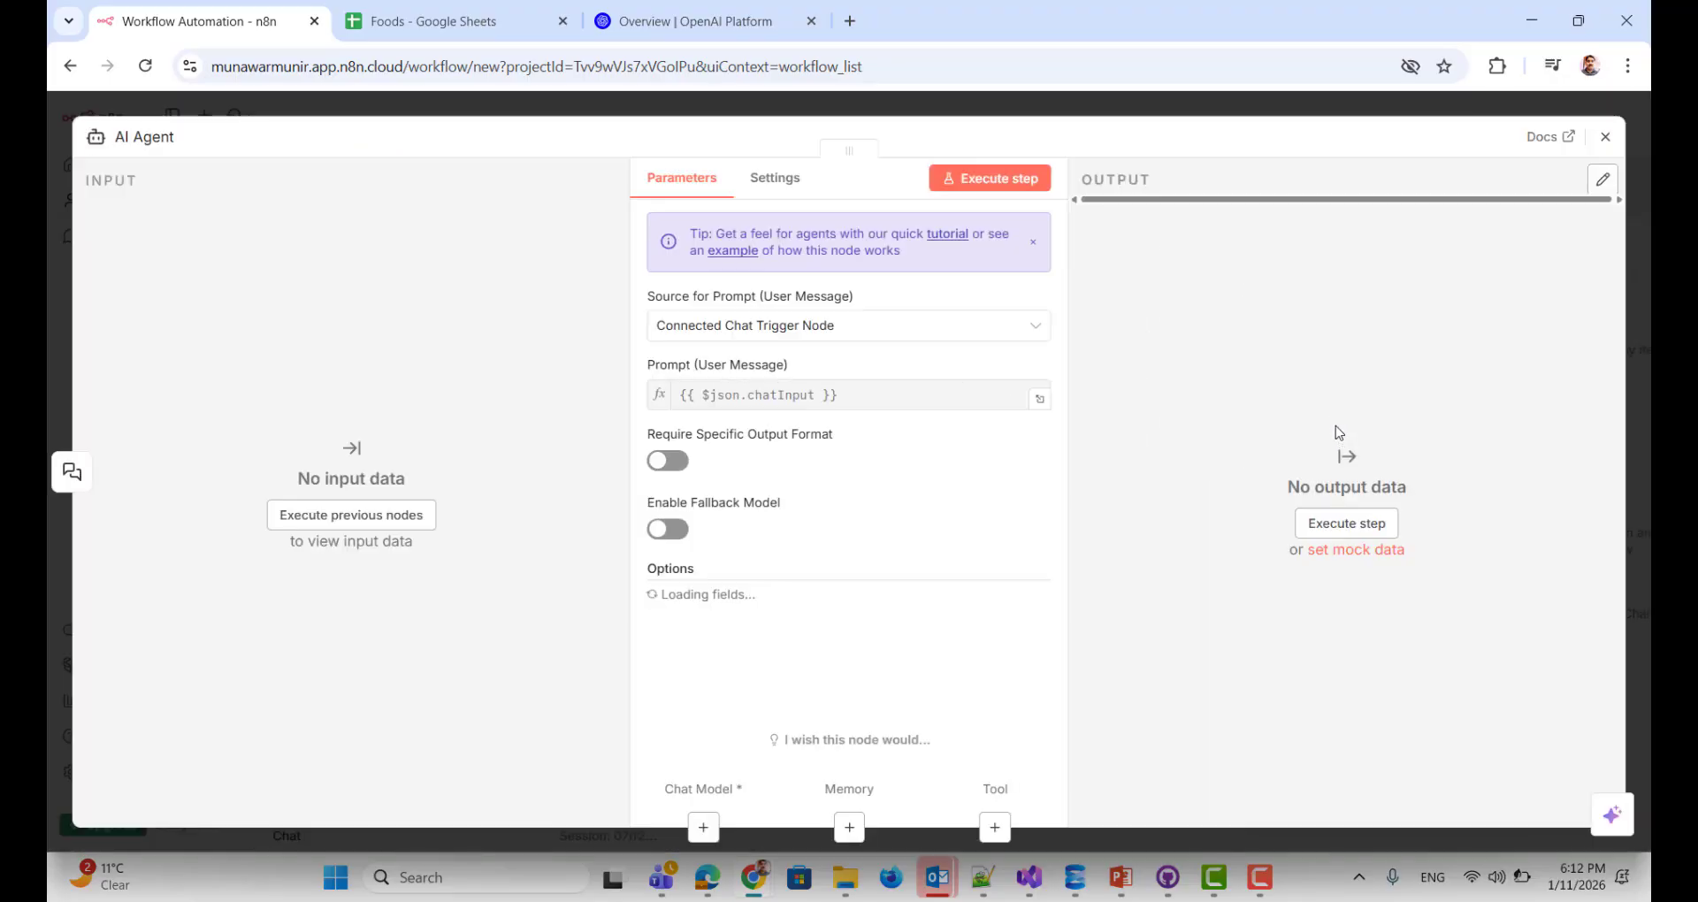
left_click(1605, 136)
mouse_move(741, 349)
left_mouse_down()
mouse_move(742, 364)
mouse_move(741, 348)
left_mouse_up()
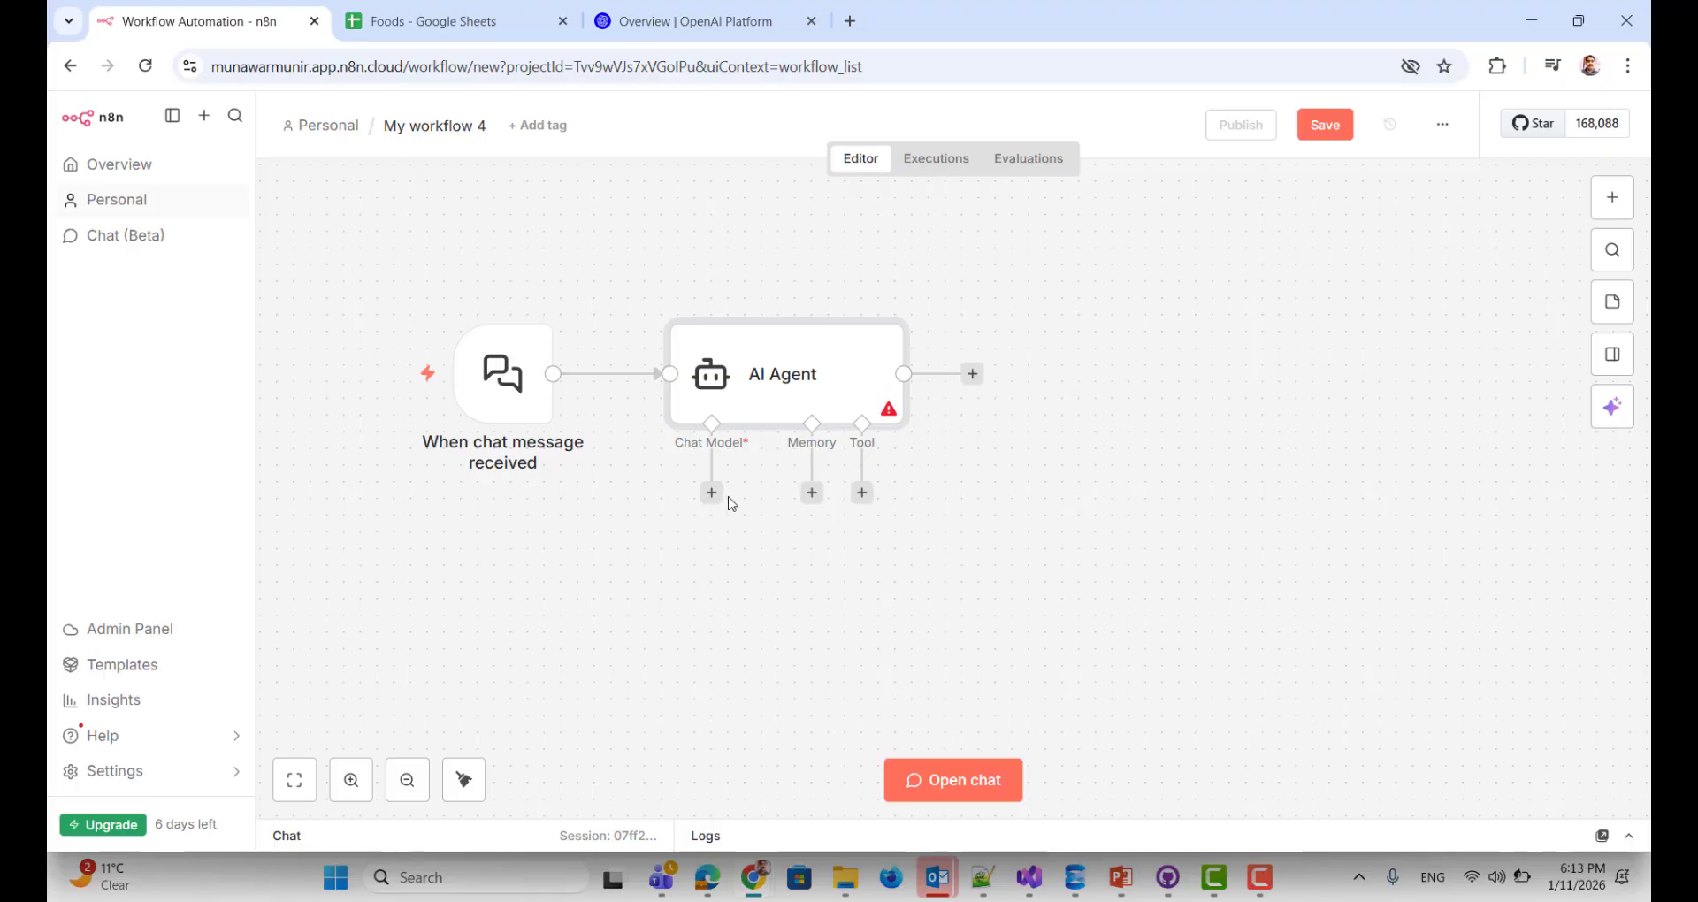
Step: Attach a Google Gemini Chat Model (gemini-2.5-flash) to the AI Agent
mouse_move(500, 398)
left_click(712, 493)
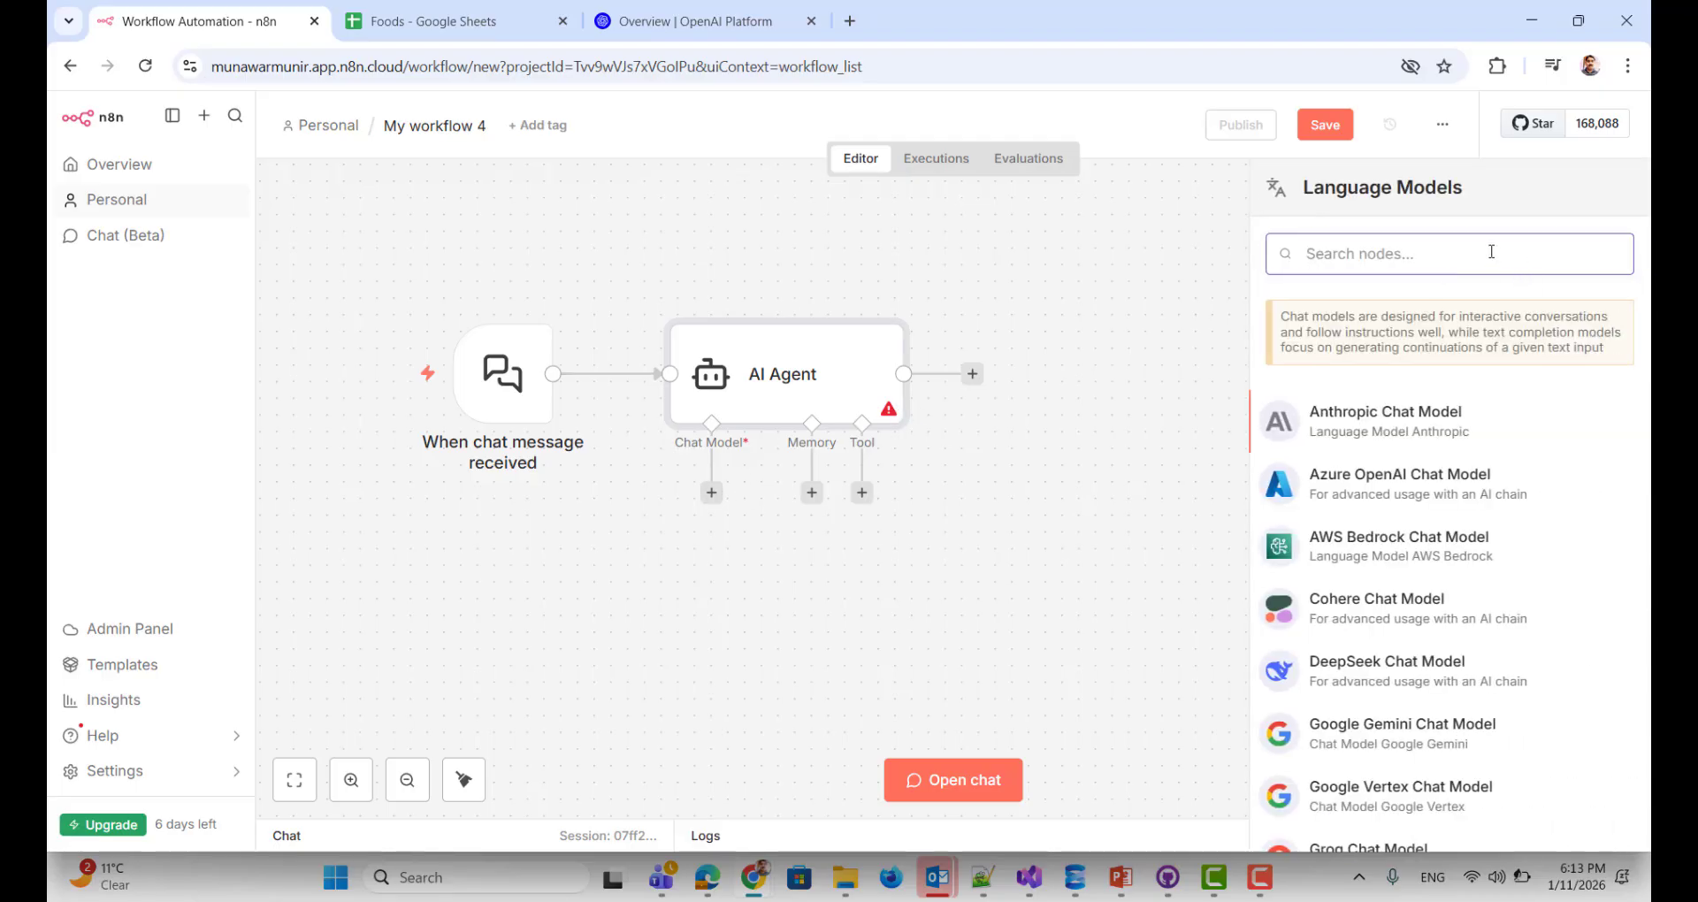
type("google")
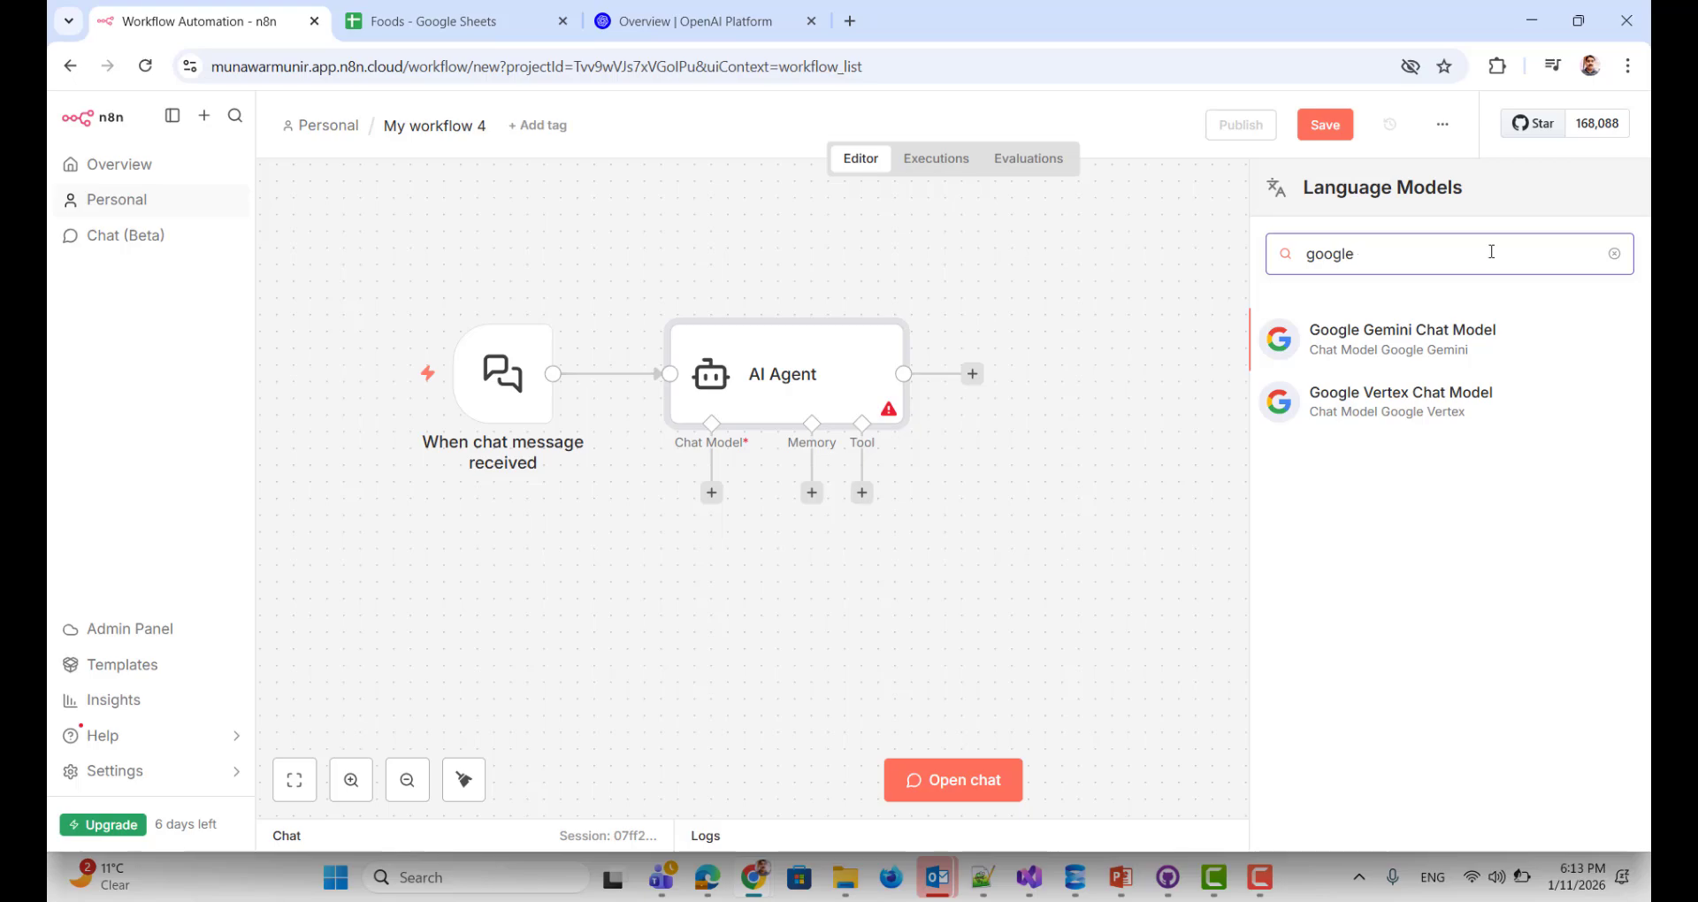
left_click(1401, 338)
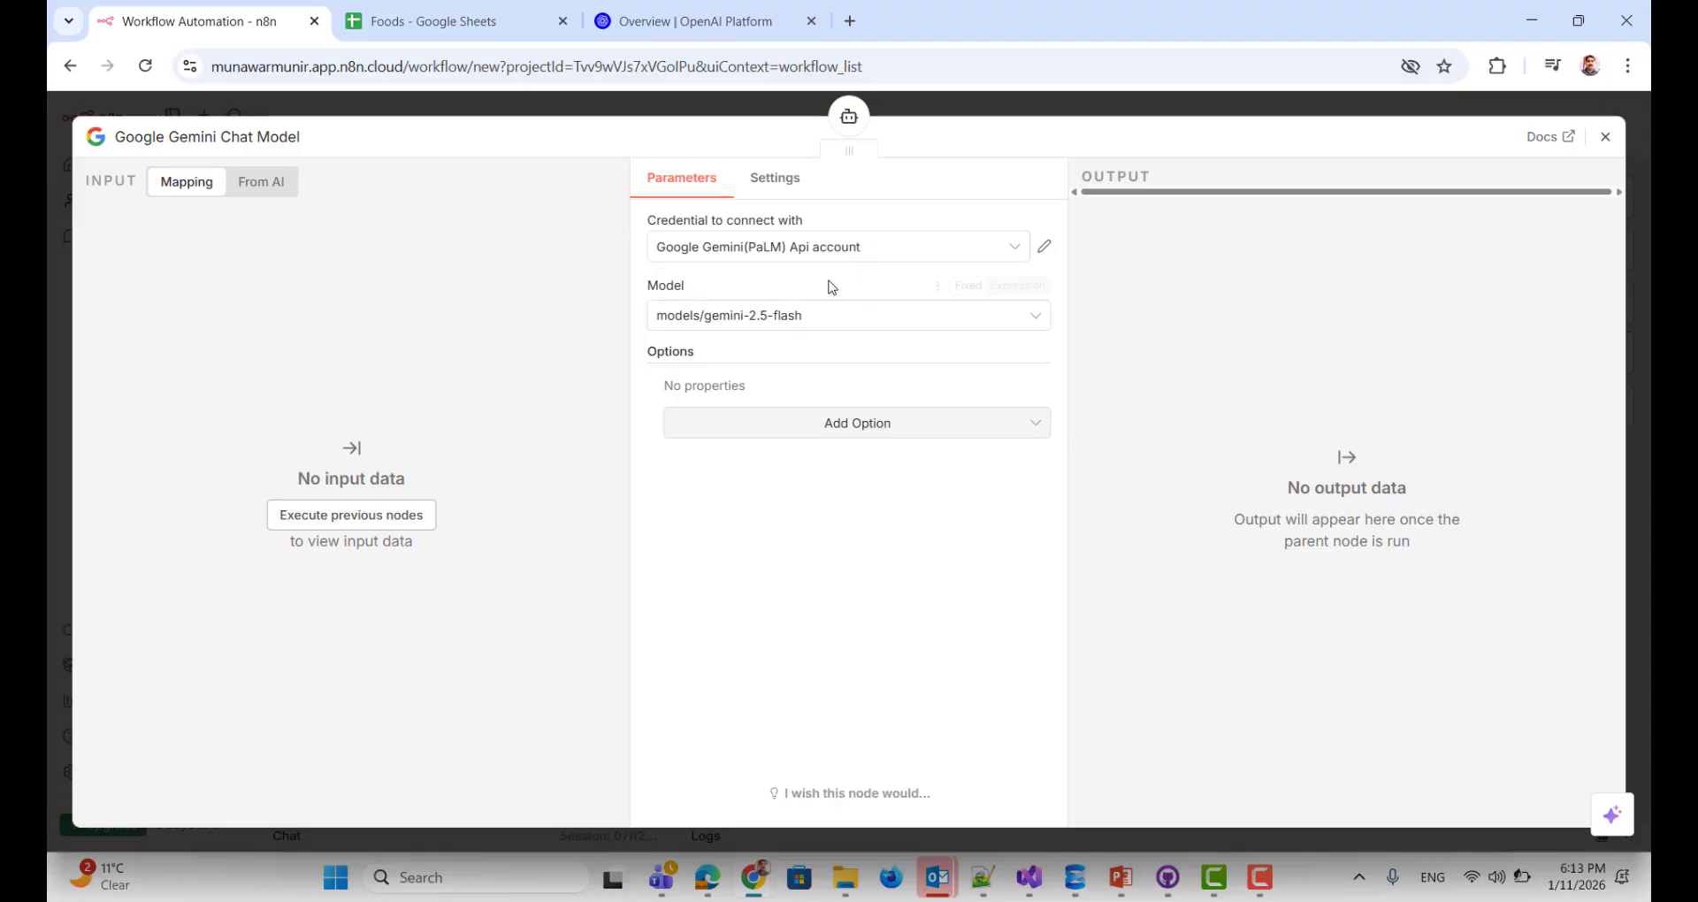
left_click(1606, 138)
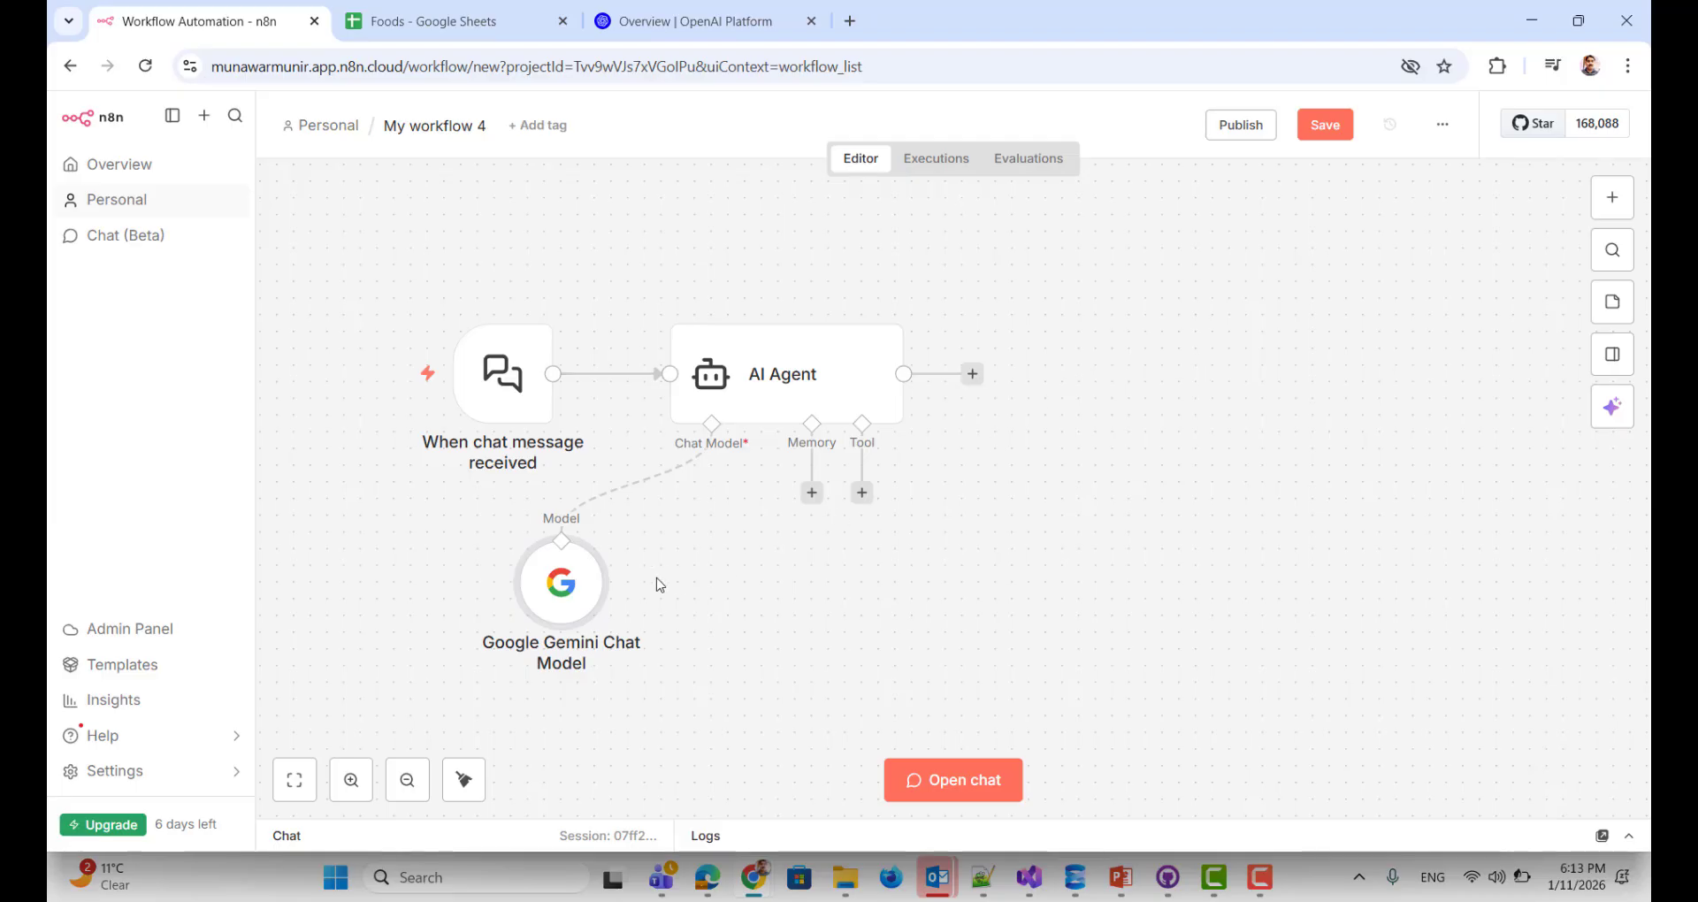
left_click_drag(587, 596, 637, 612)
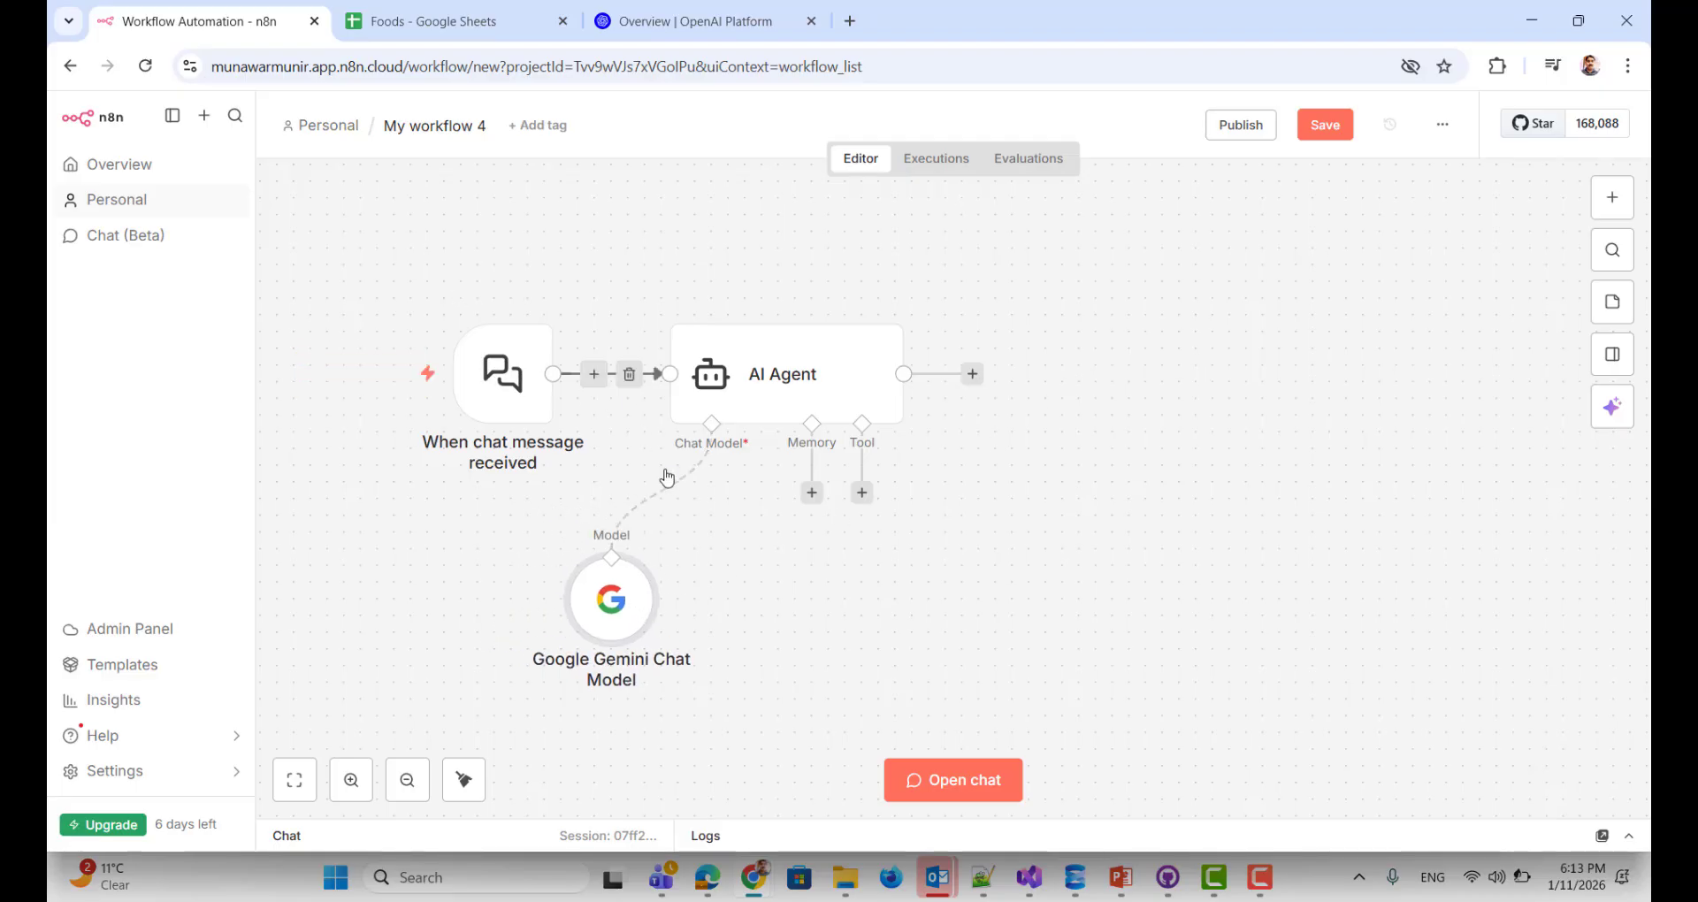
Step: Attach Simple Memory to the AI Agent
left_click(811, 493)
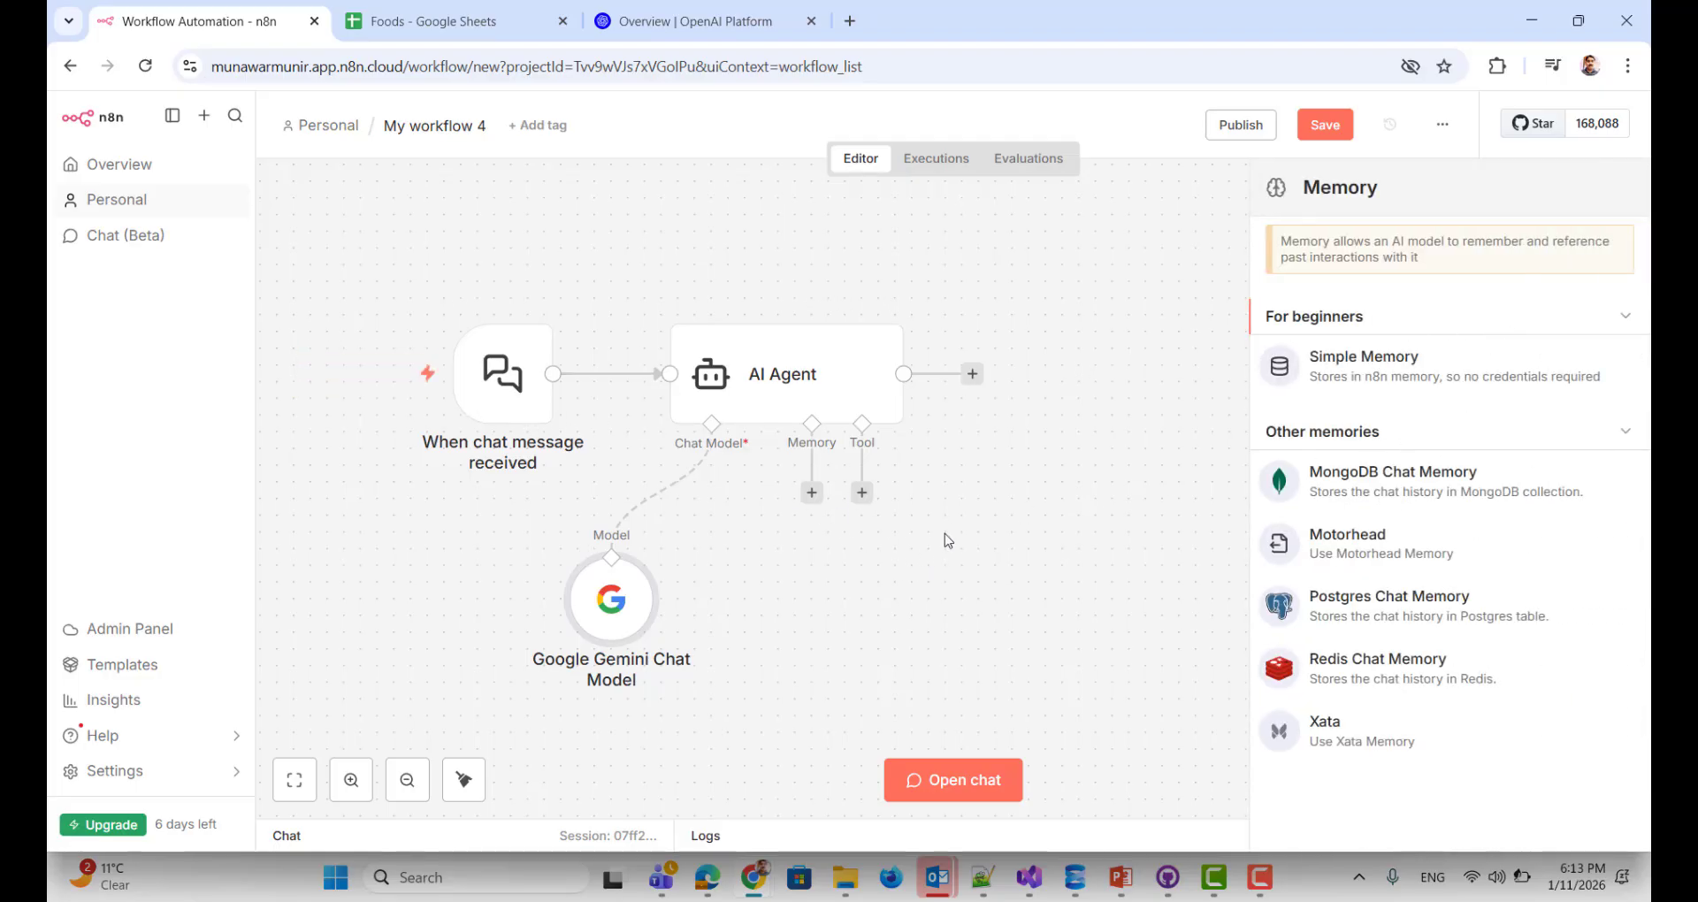
left_click(1373, 367)
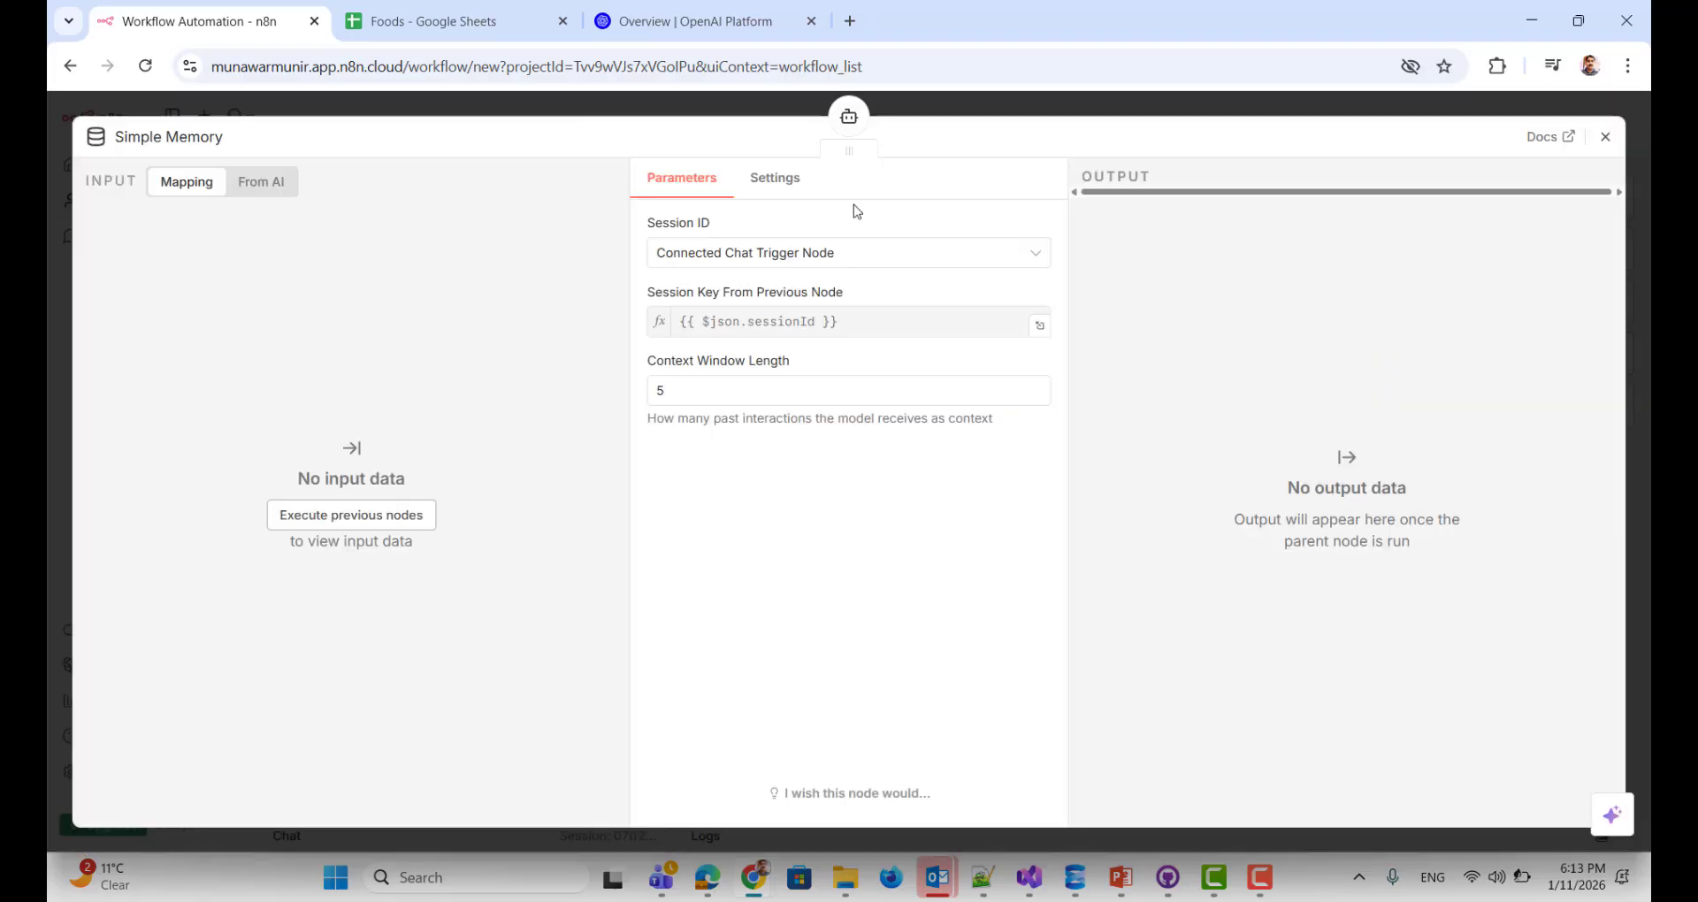
left_click(1605, 136)
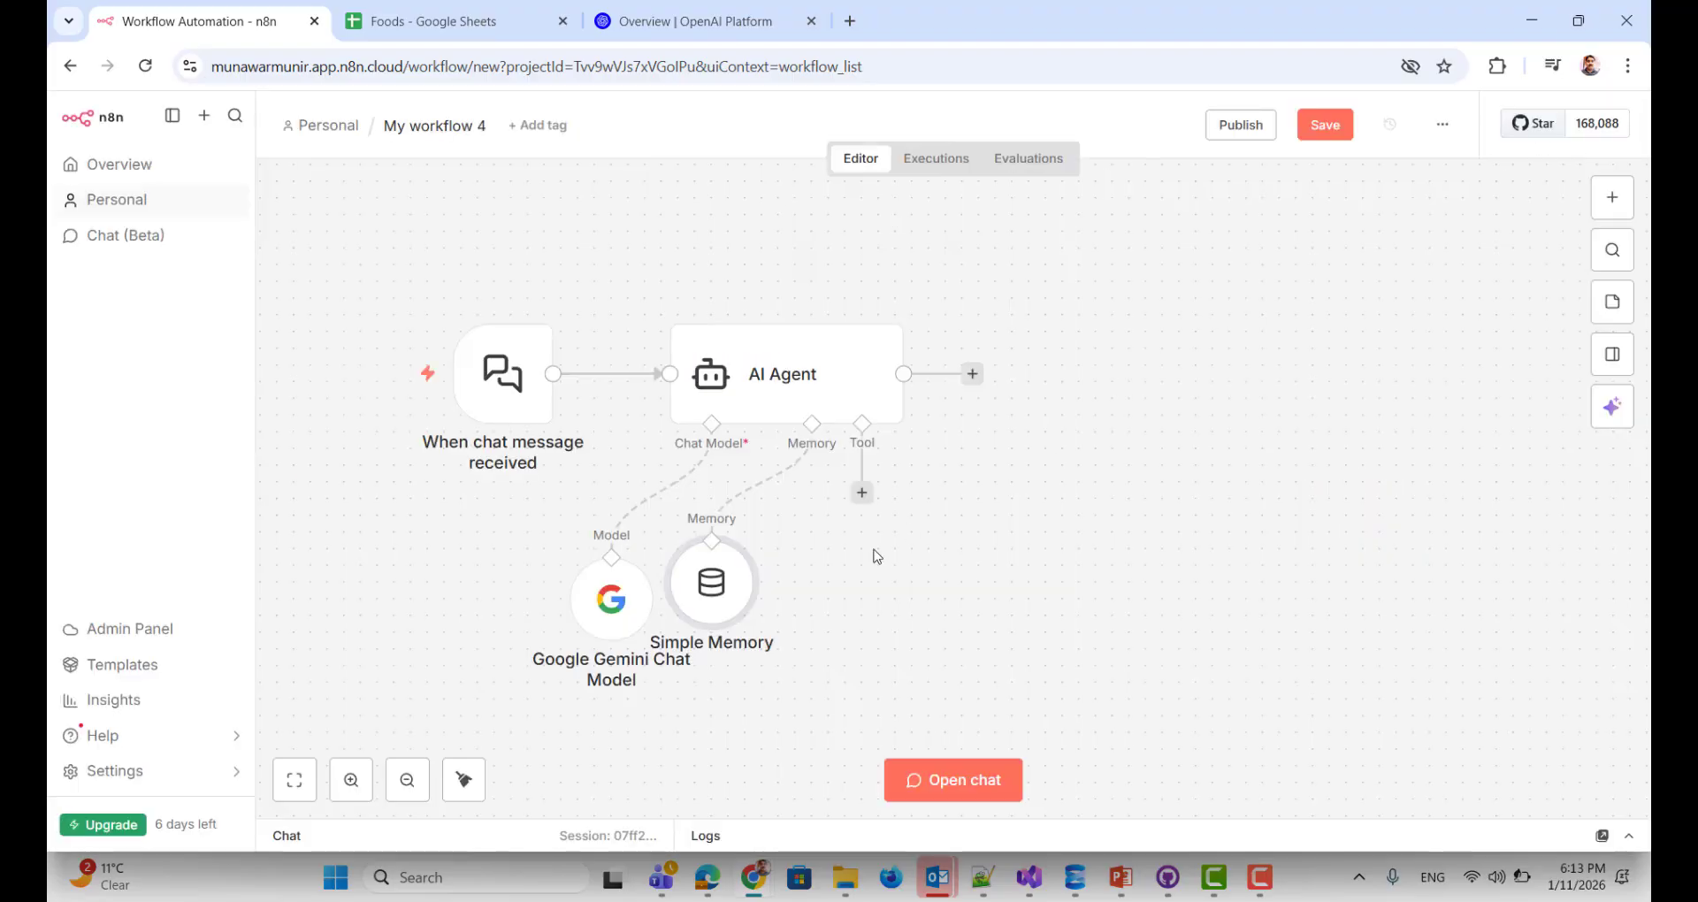
Step: Reposition the memory node, open the agent's tool list, and switch to the Foods spreadsheet
left_click_drag(714, 603, 802, 625)
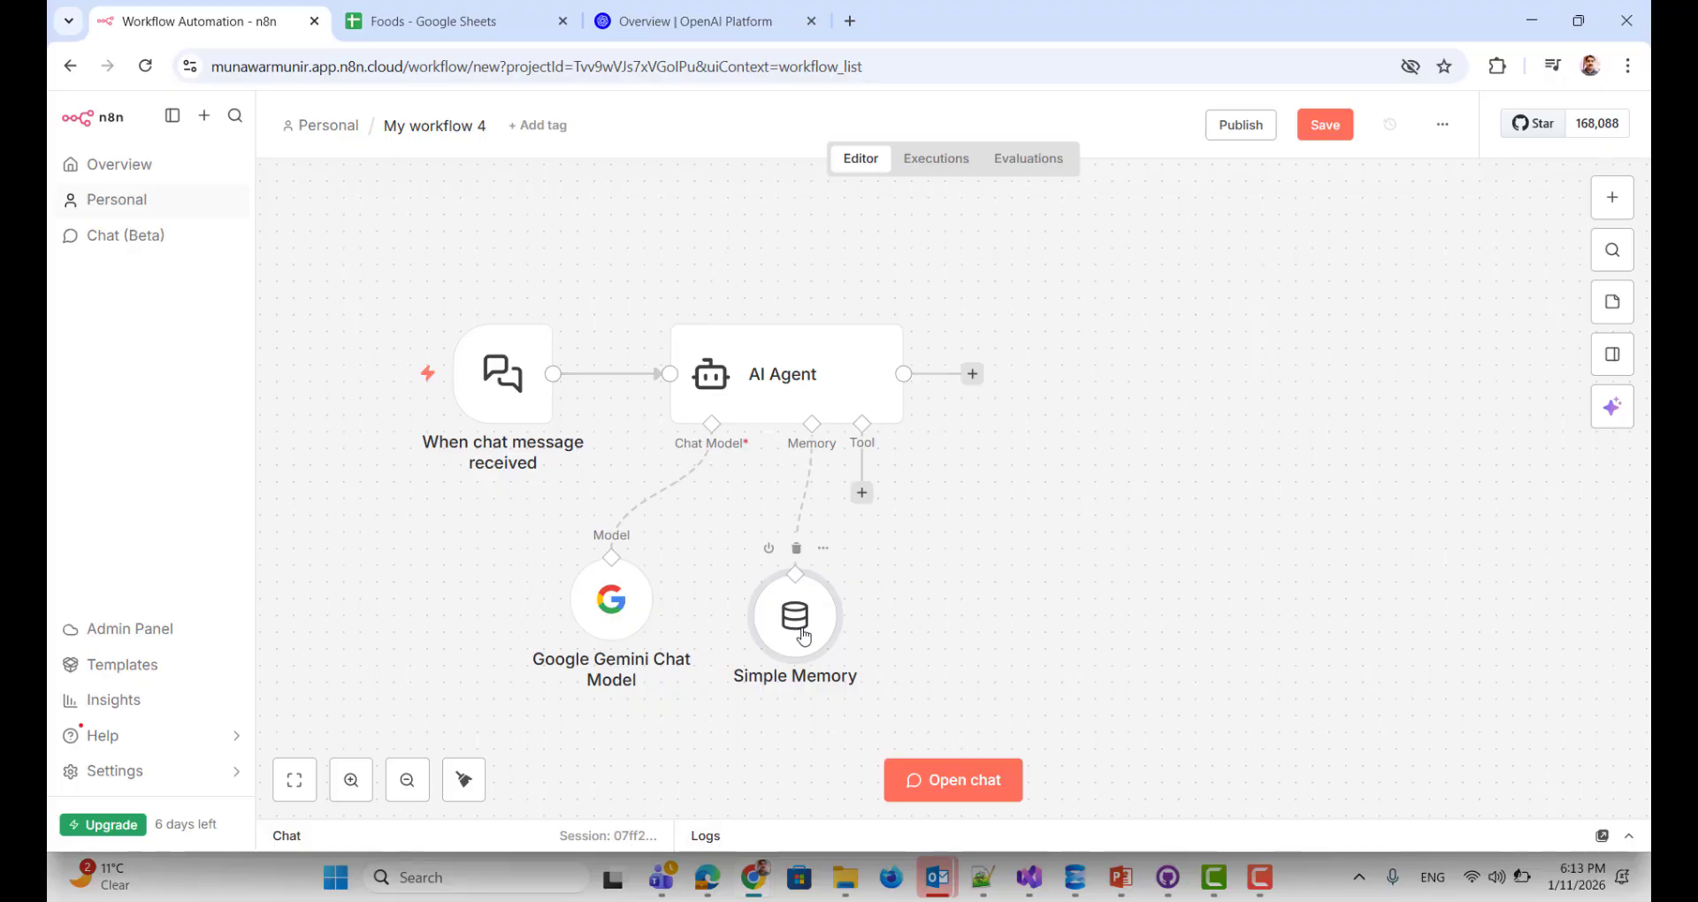
left_click(862, 493)
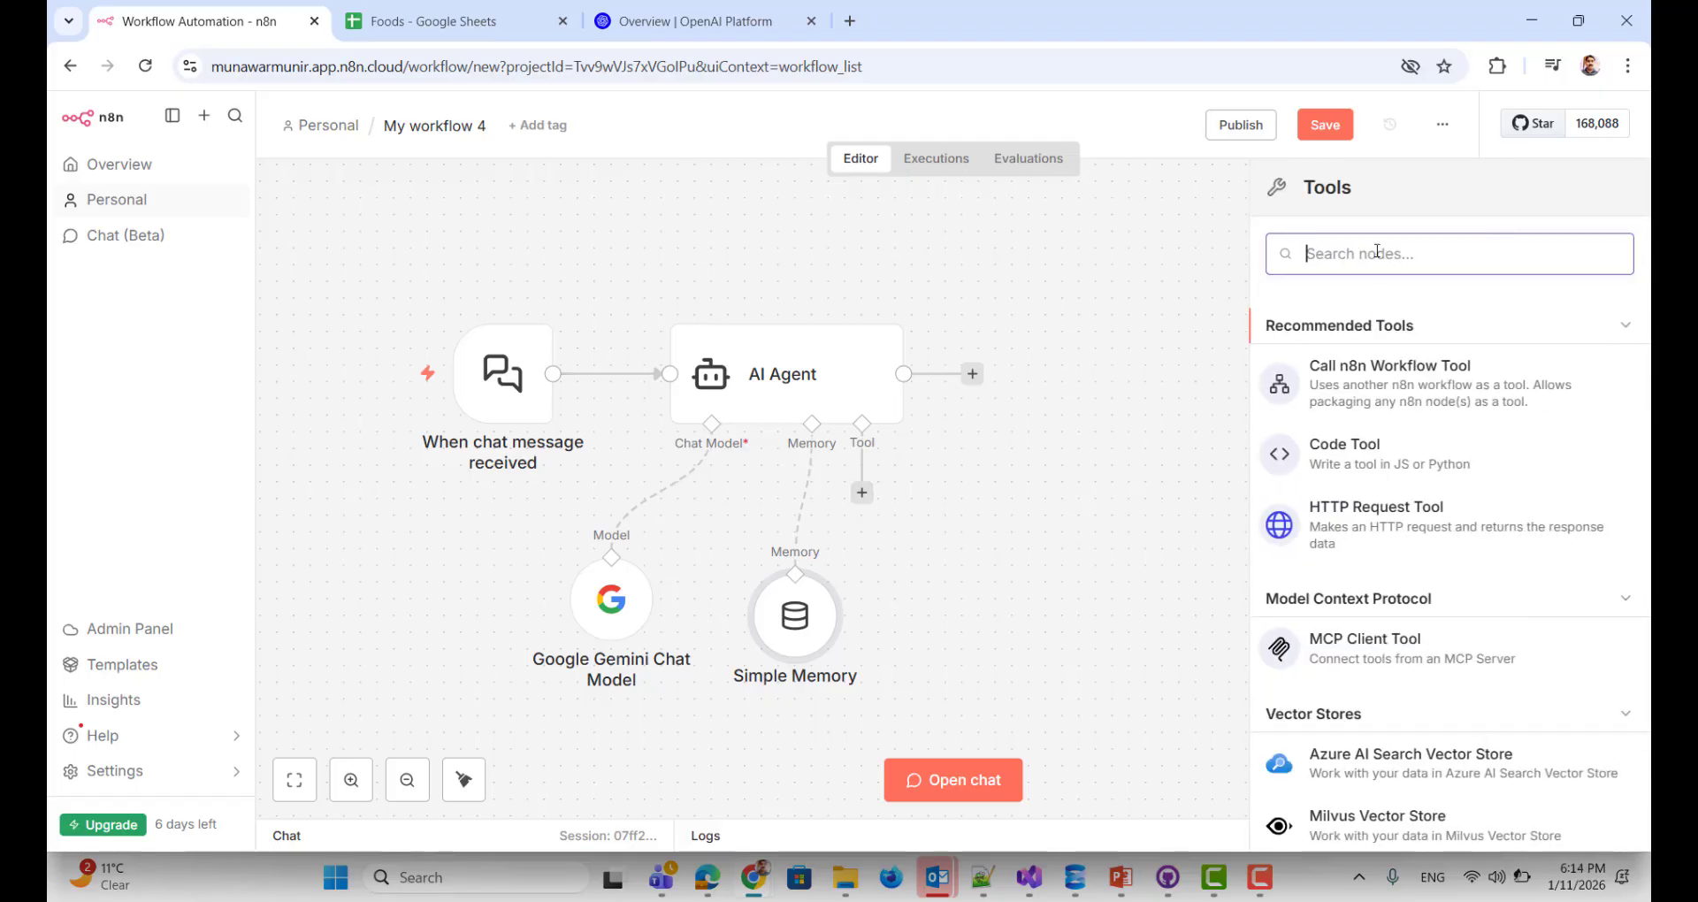
left_click(411, 22)
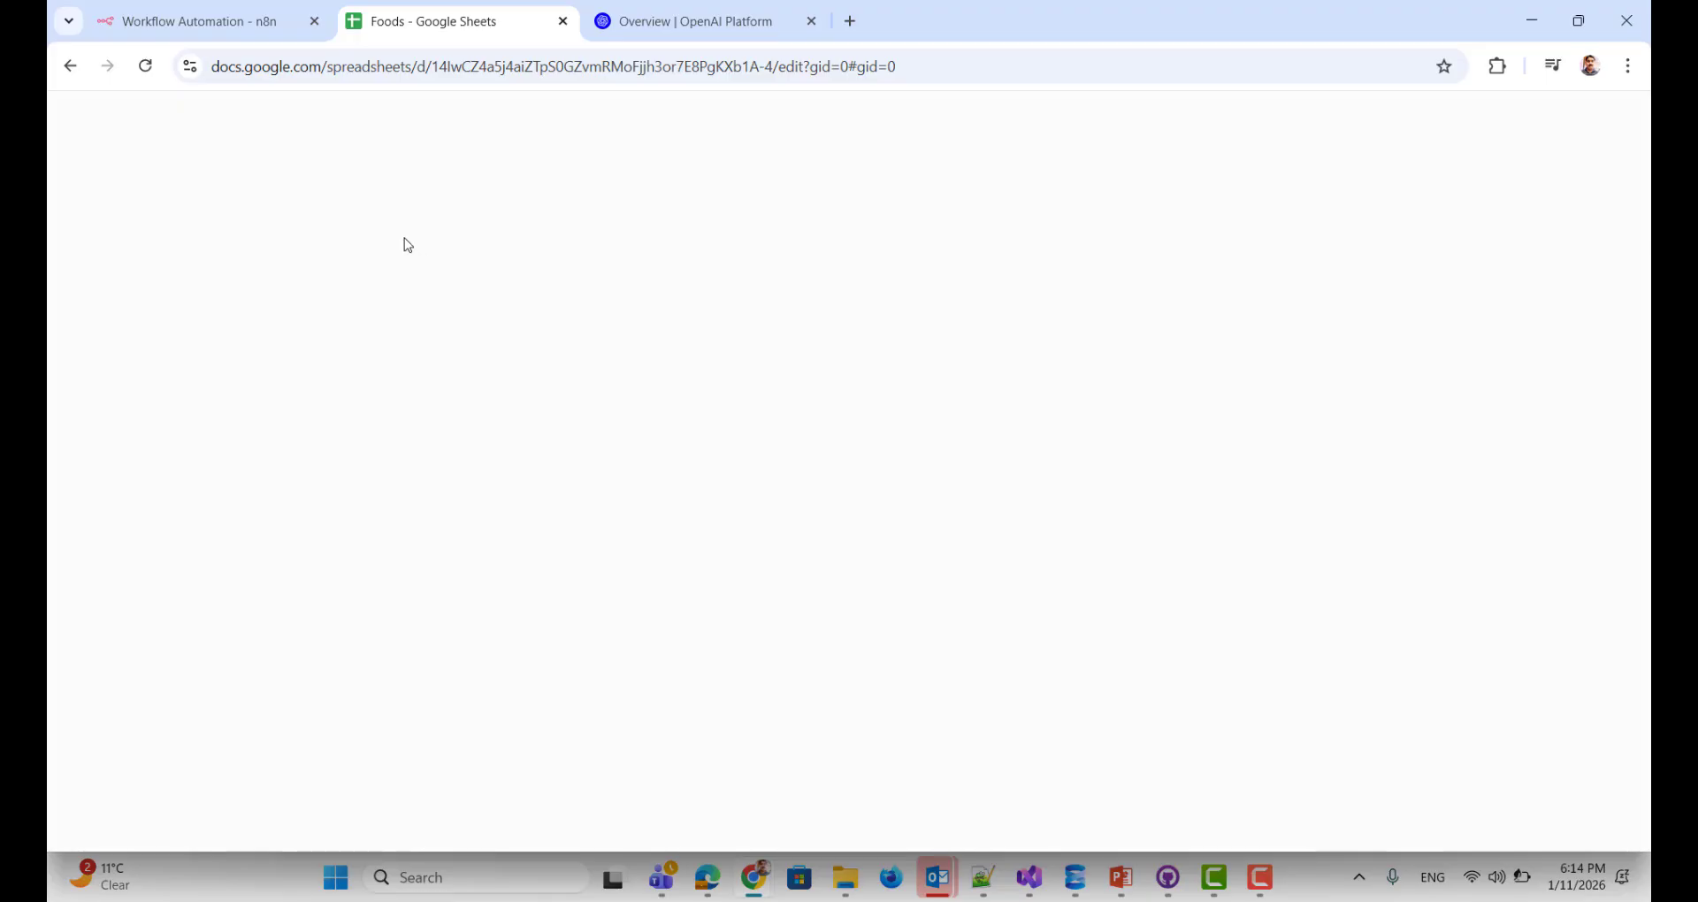
Step: Review the Foods spreadsheet's Stock and Items sheets, then go back to the n8n workflow
left_click(426, 68)
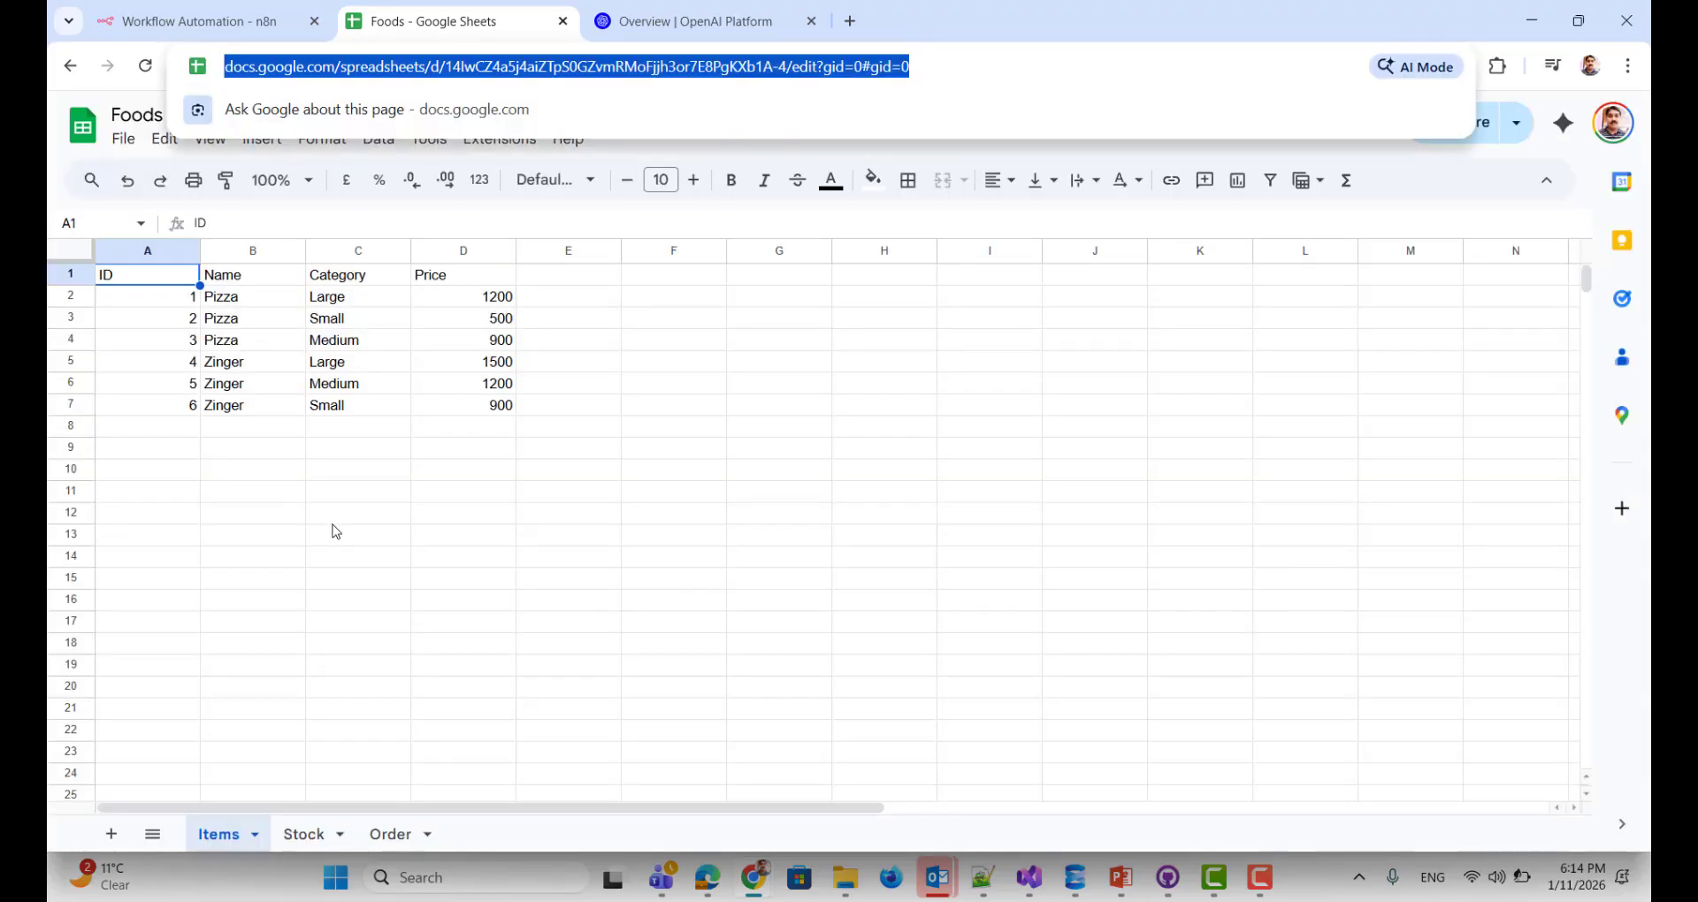
left_click(300, 834)
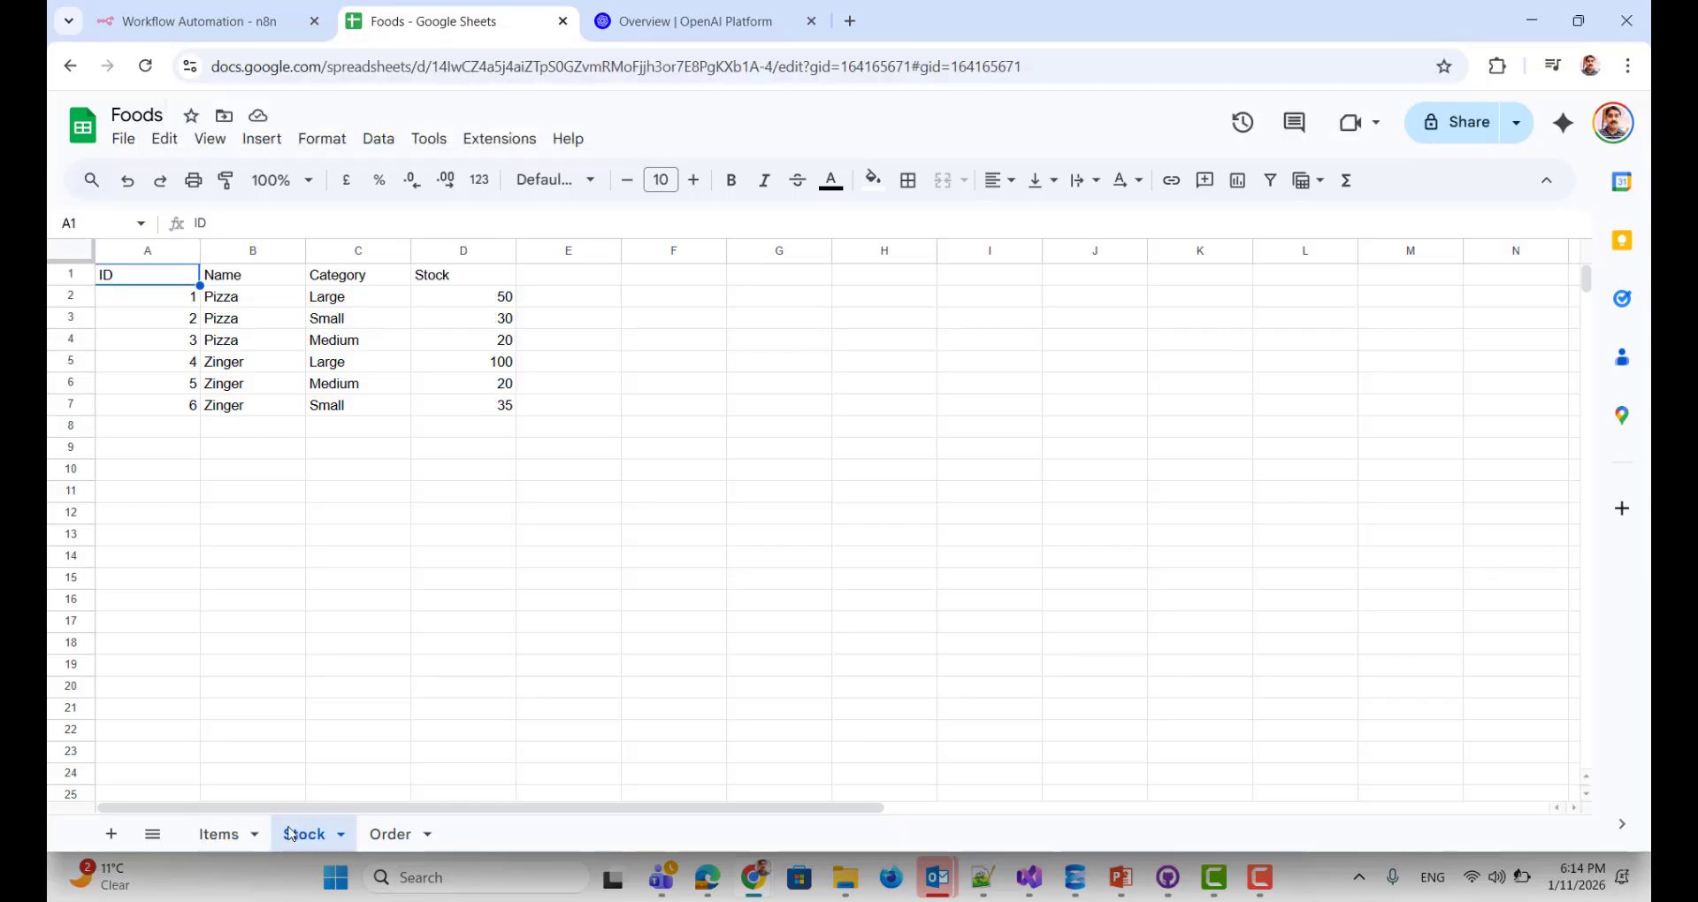
left_click(221, 834)
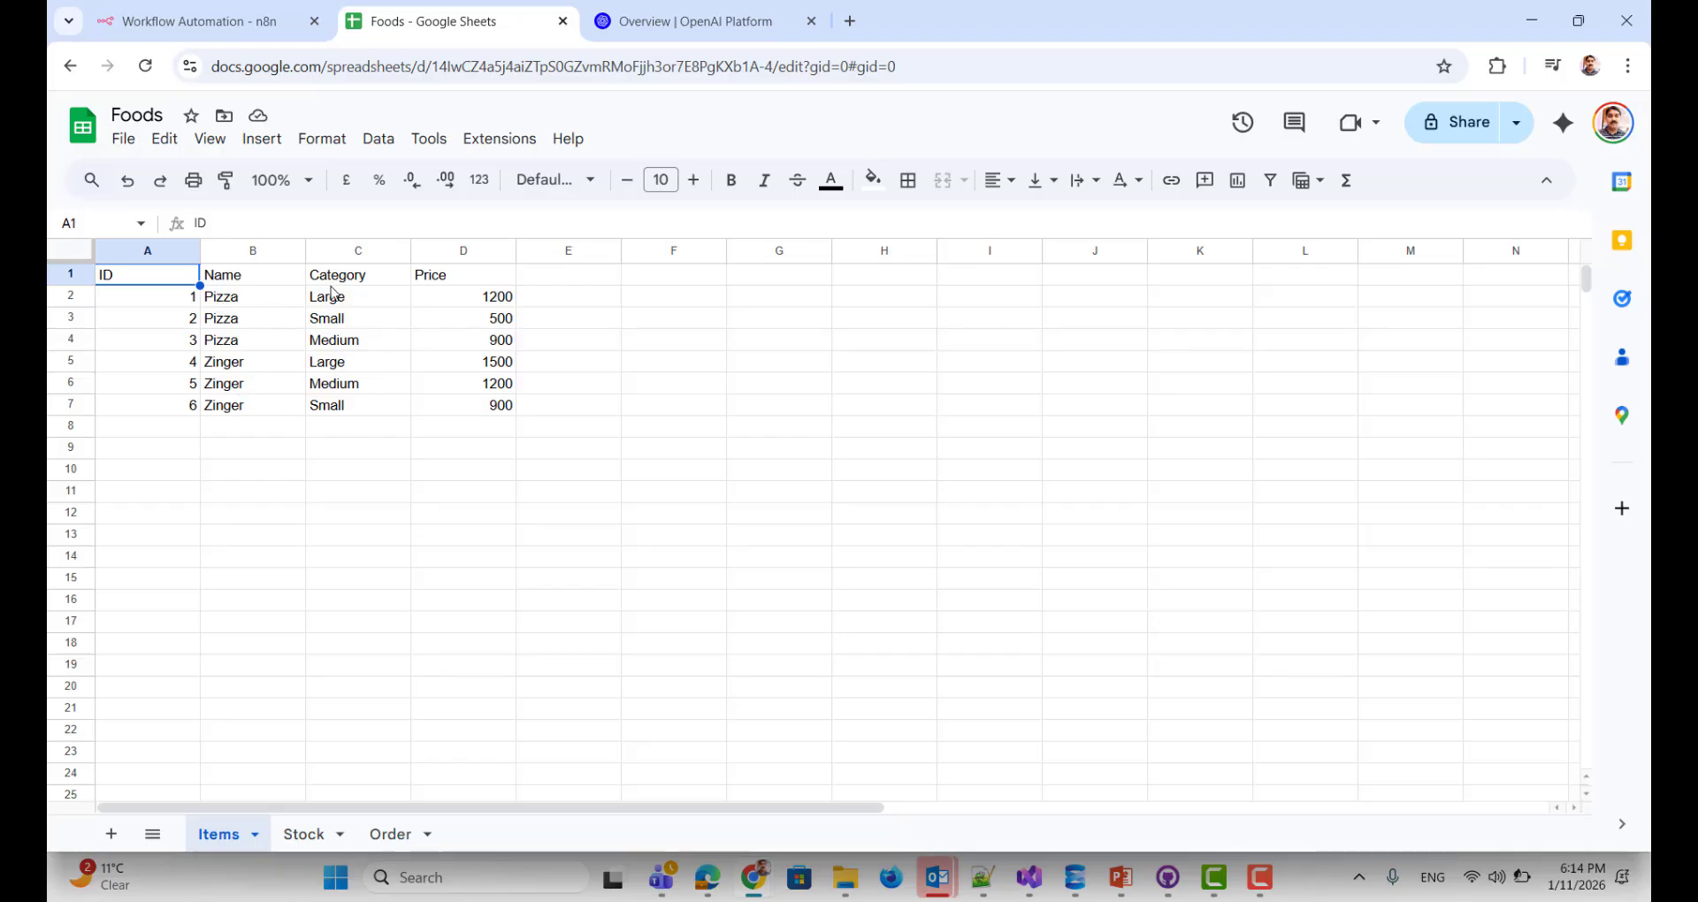
left_click(299, 834)
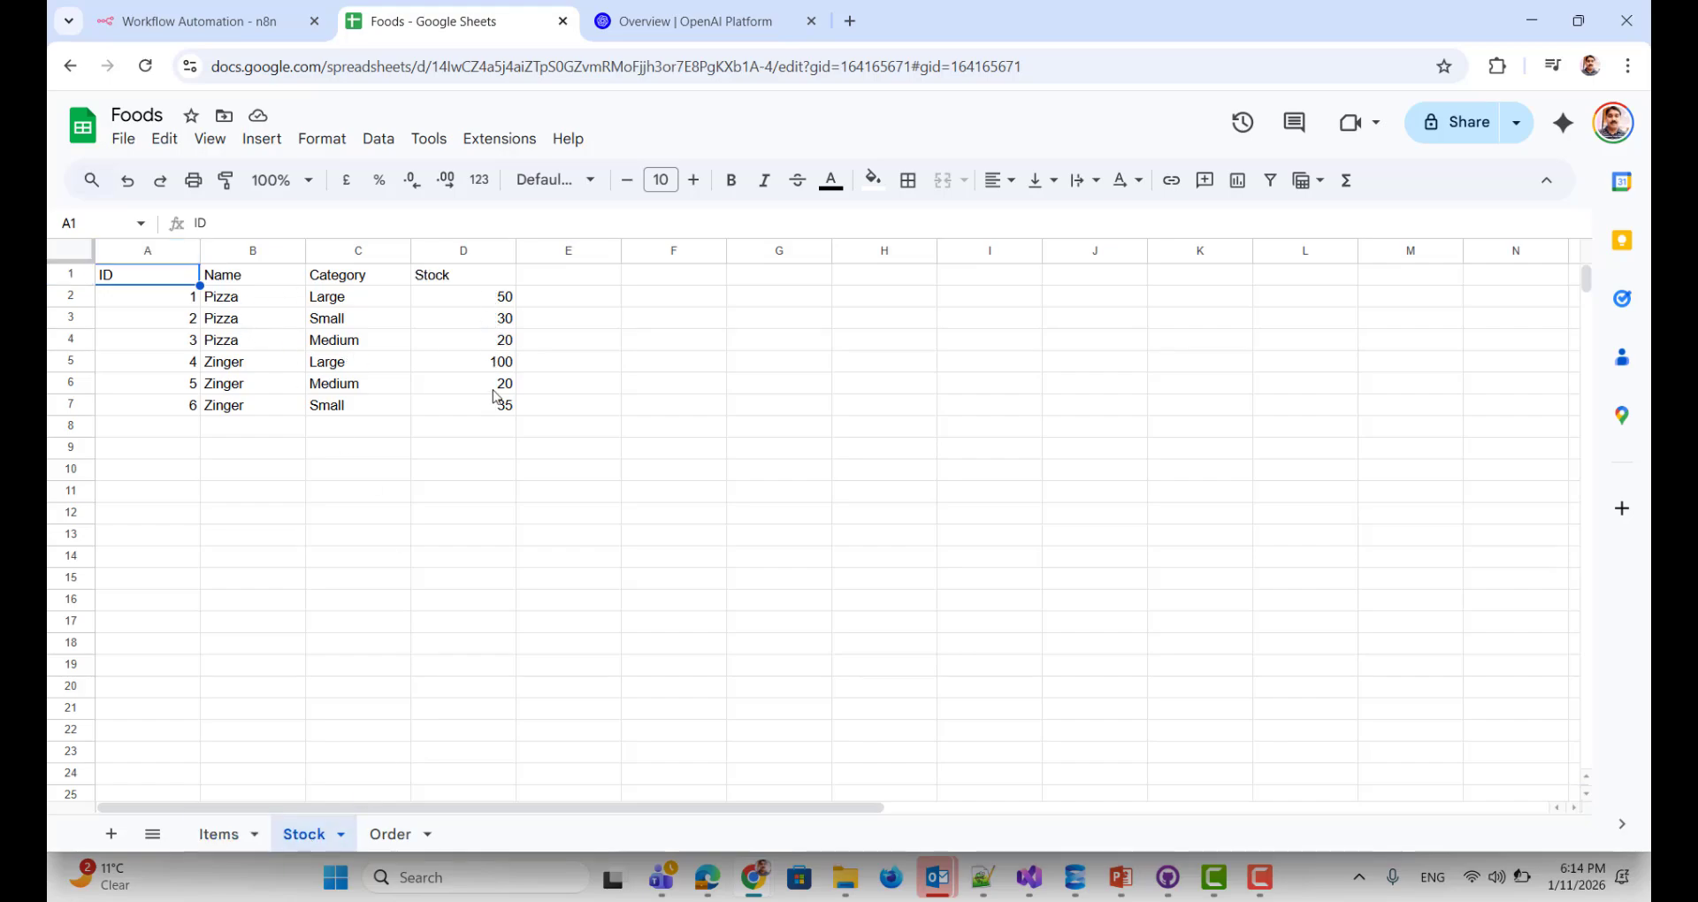
left_click(226, 23)
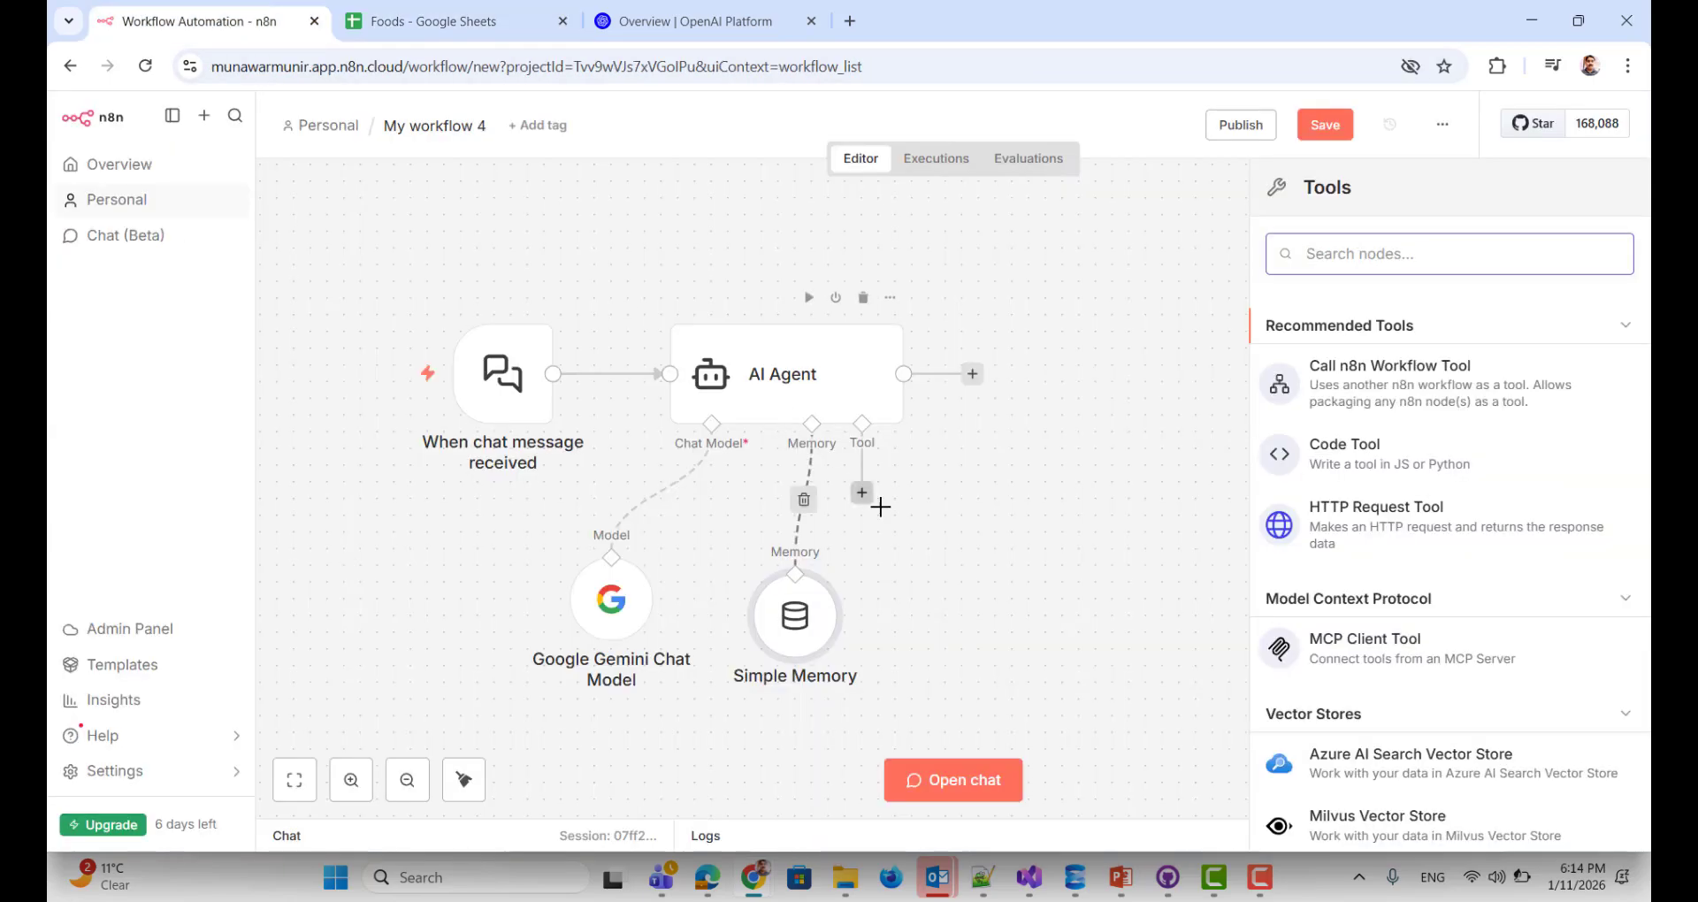
Step: Add a Google Sheets Tool to the AI Agent, found by searching 'google'
type("excel")
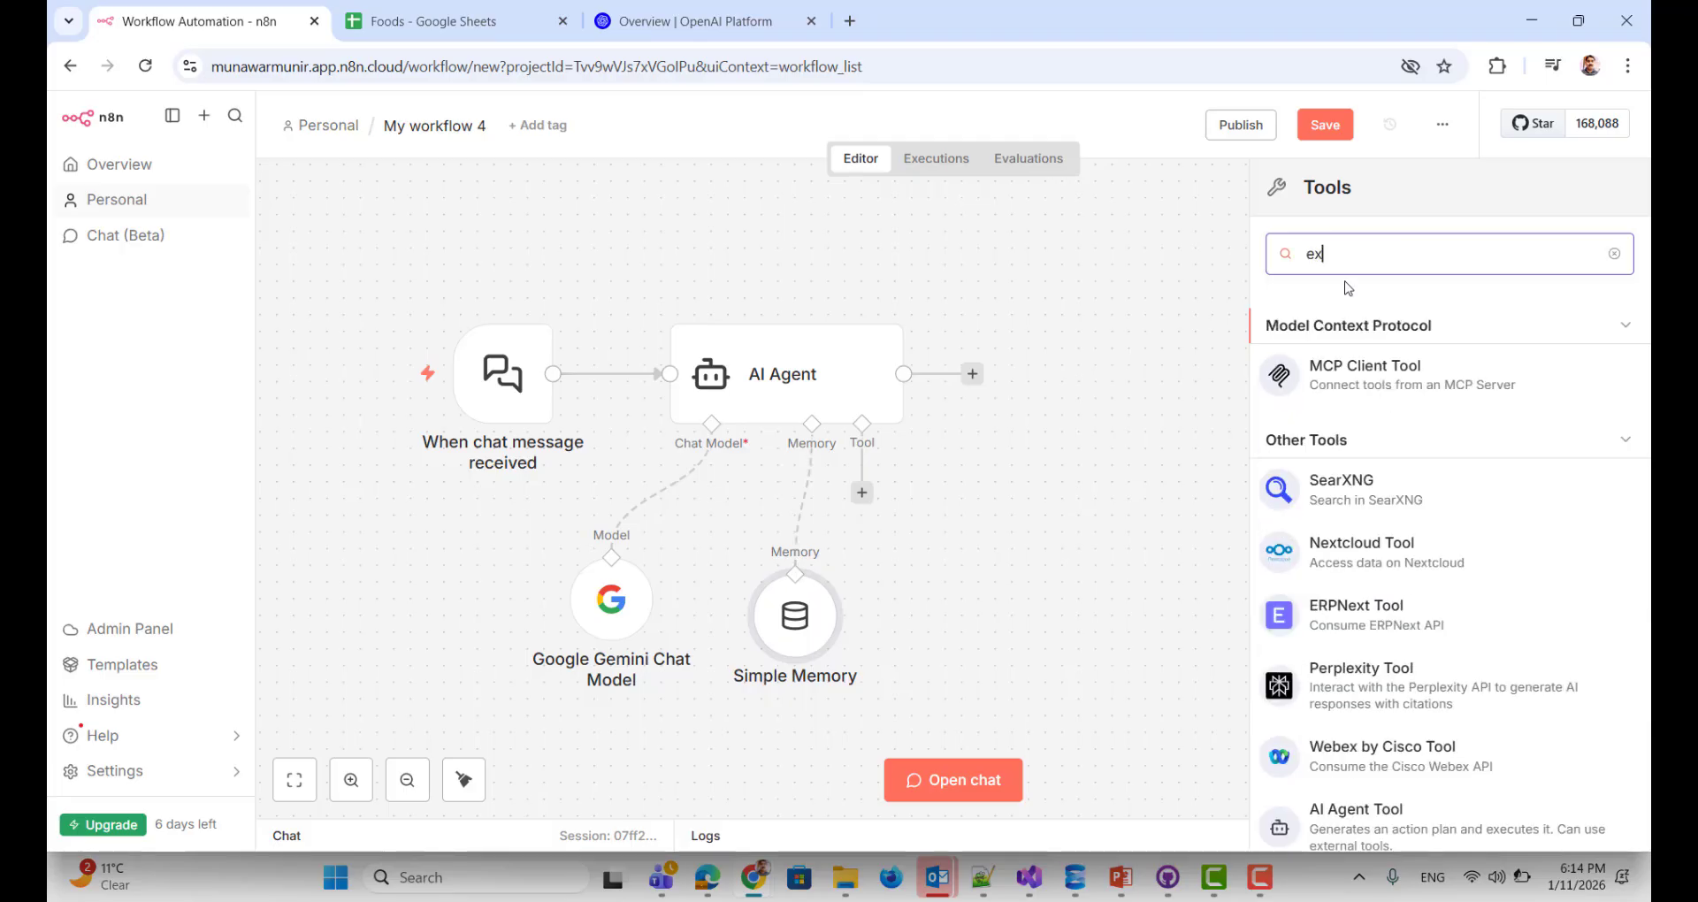
key("BackSpace")
key("BackSpace")
key("BackSpace")
key("BackSpace")
key("BackSpace")
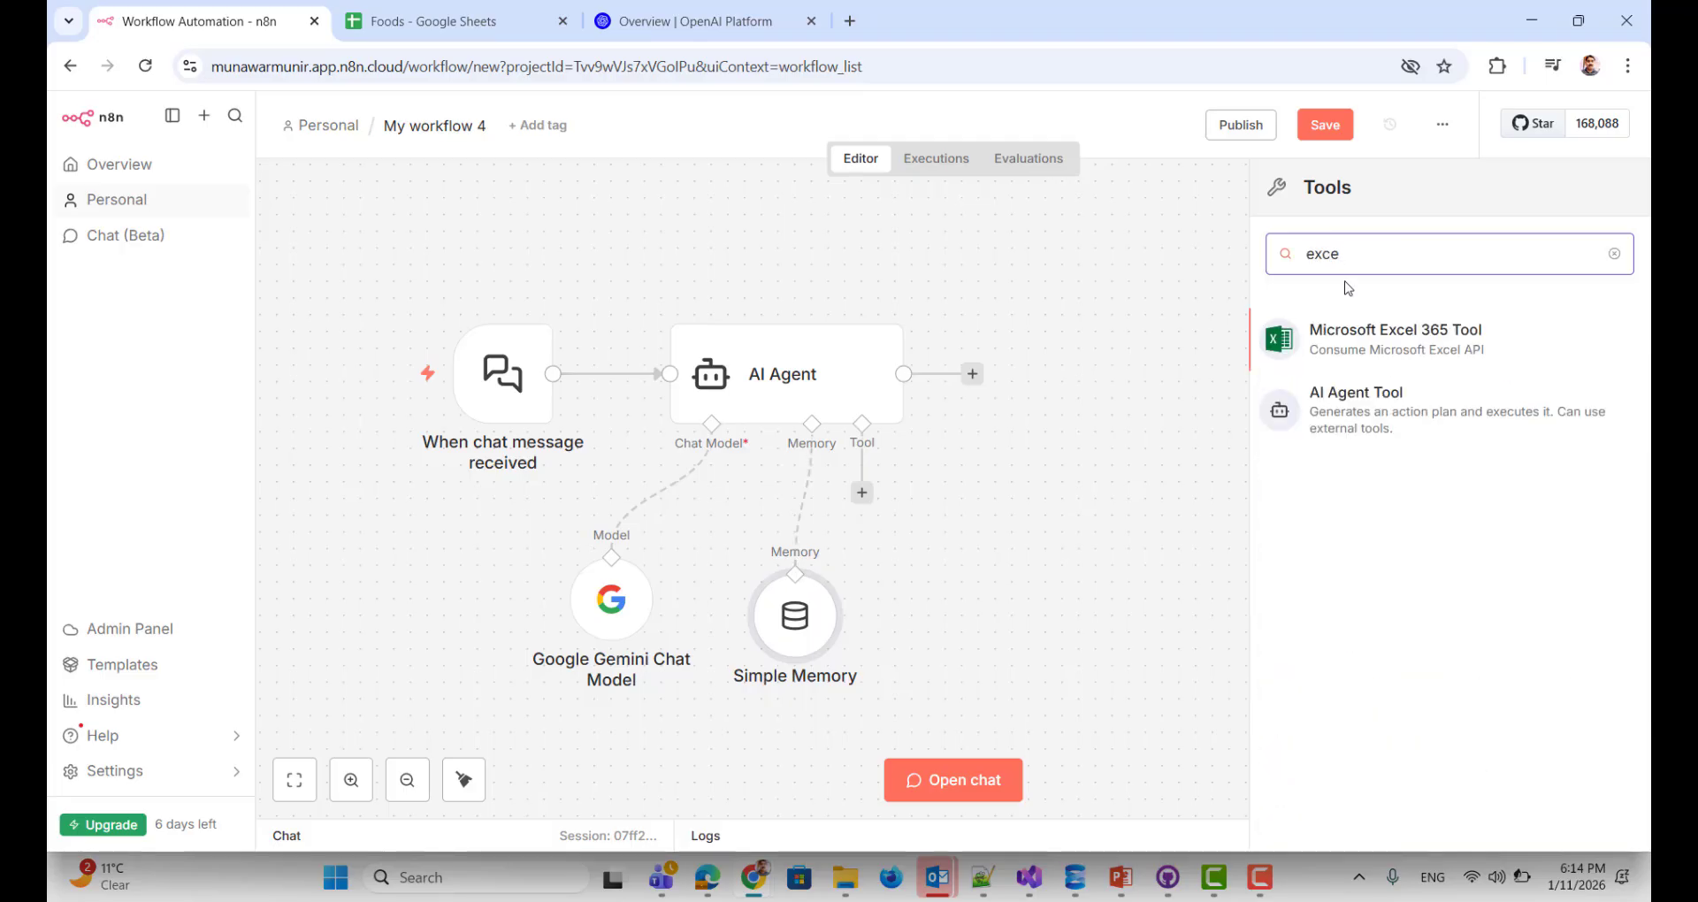
type("google")
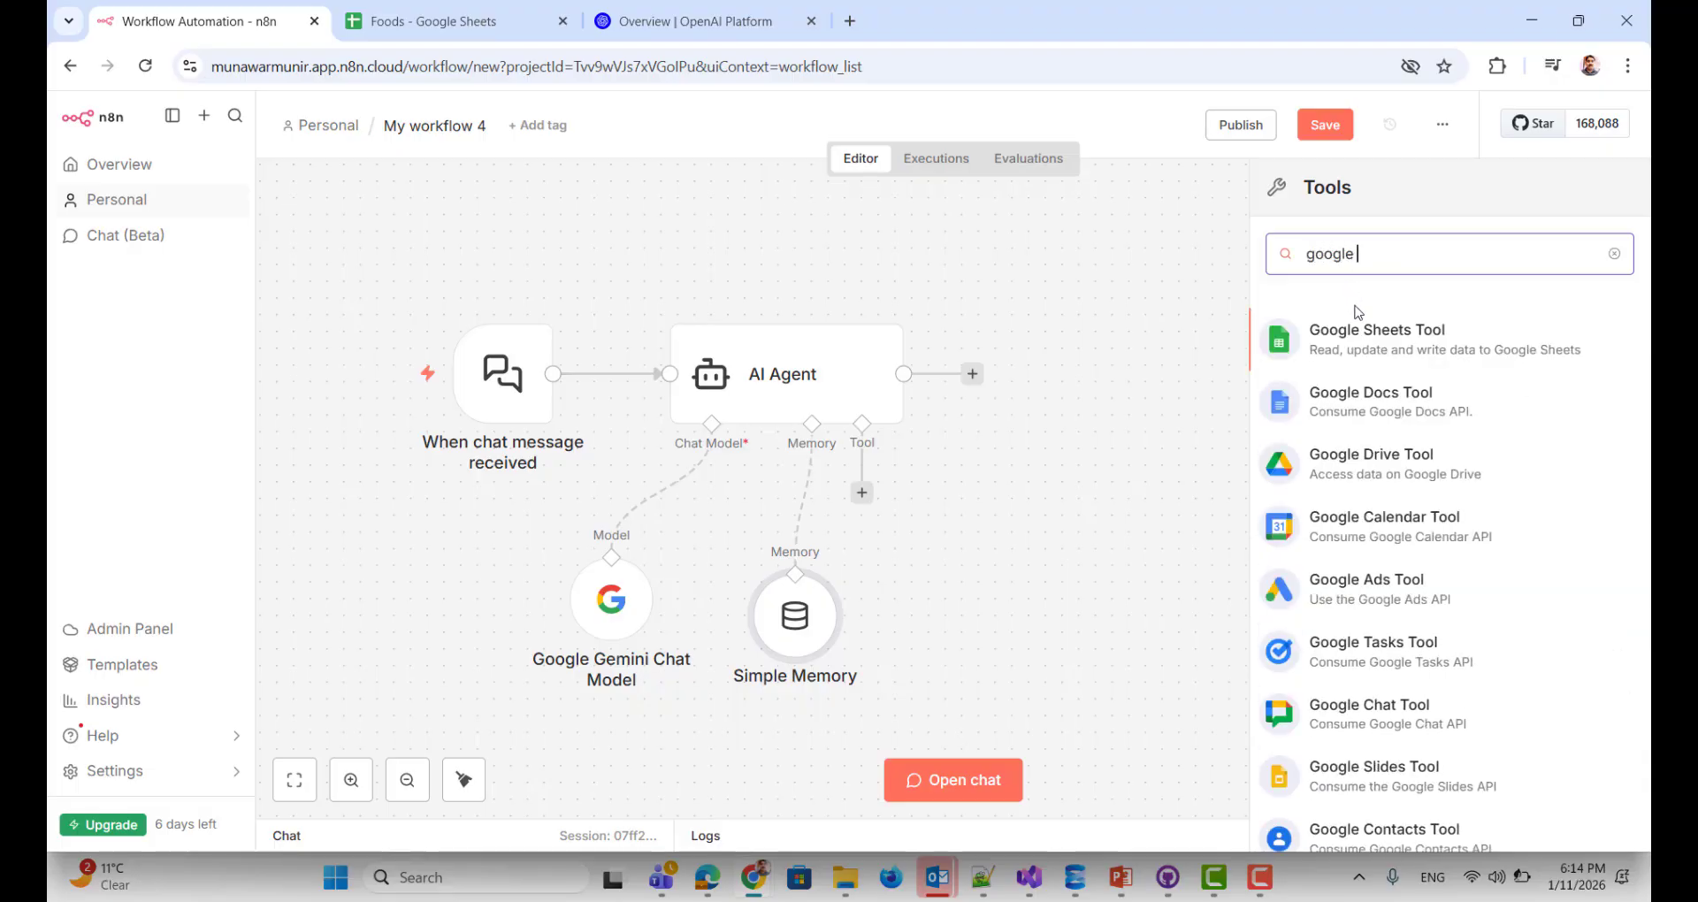
left_click(1365, 345)
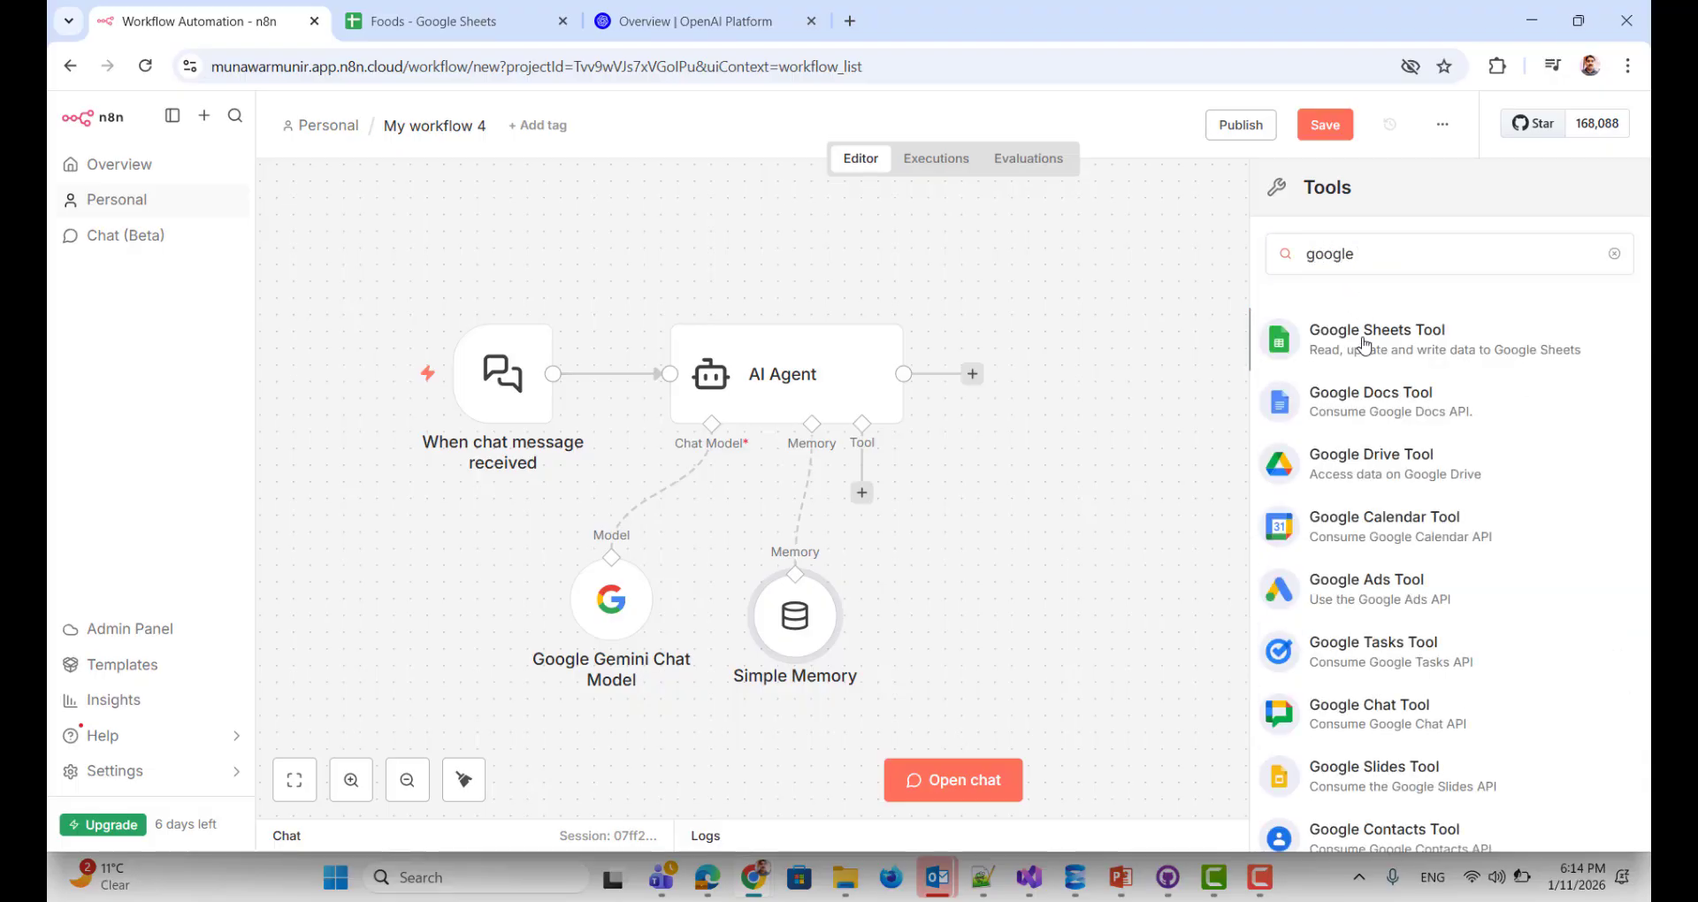
left_click(1369, 349)
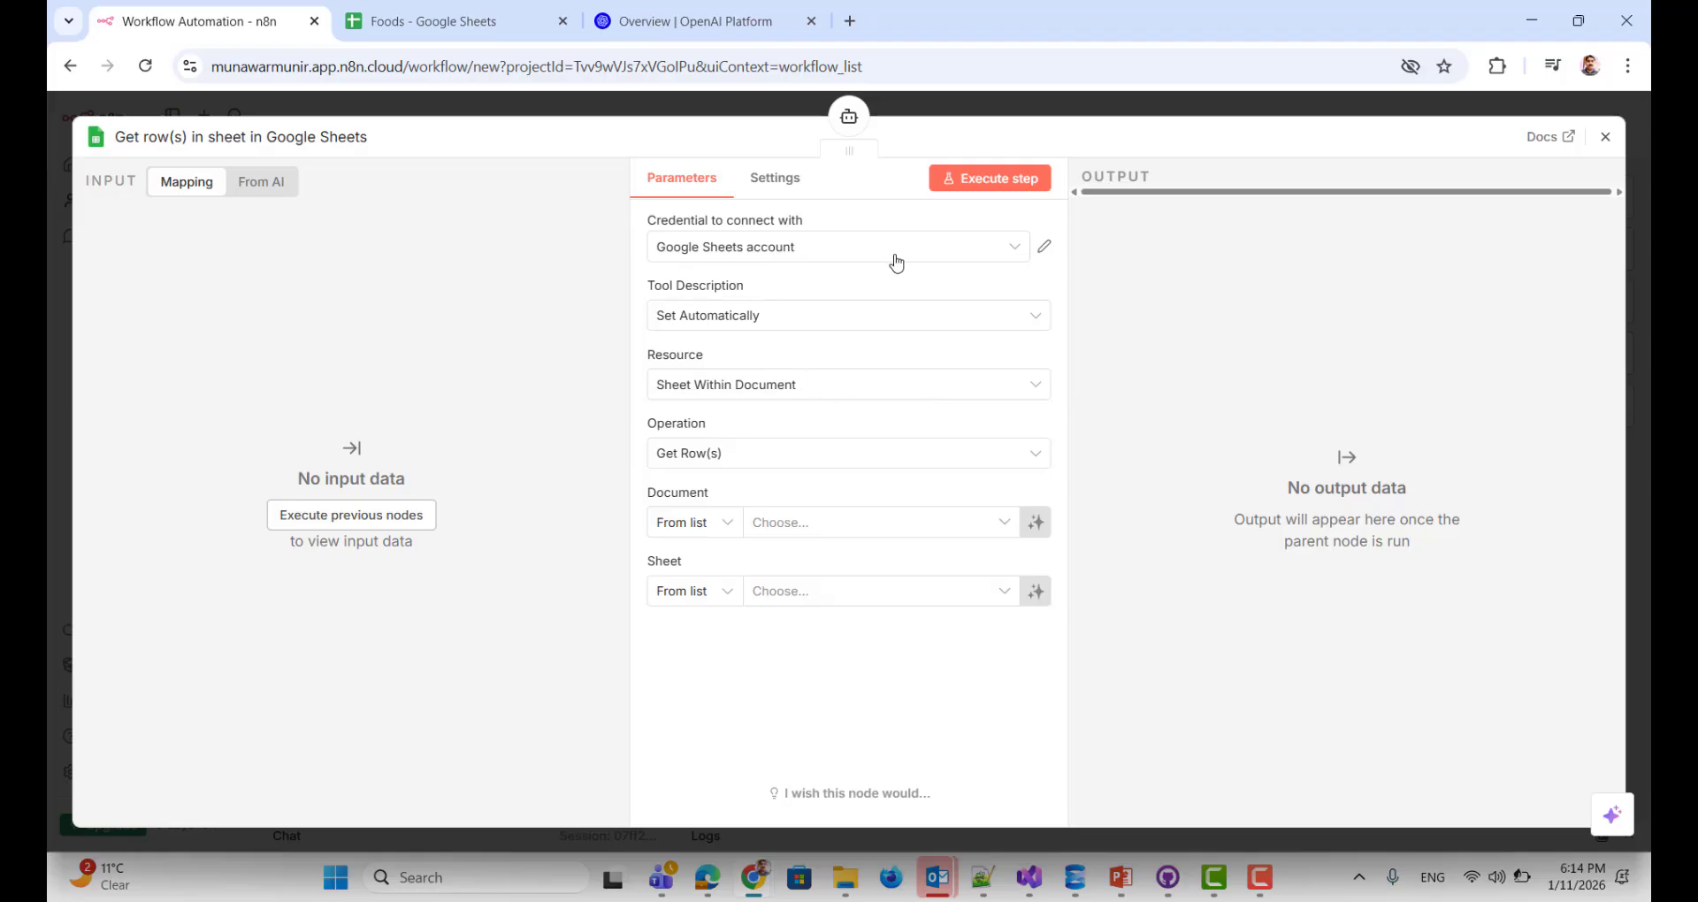
Step: Set the Google Sheets tool to Get Row(s) from the Items sheet of the Foods document
left_click(1046, 255)
left_click(724, 457)
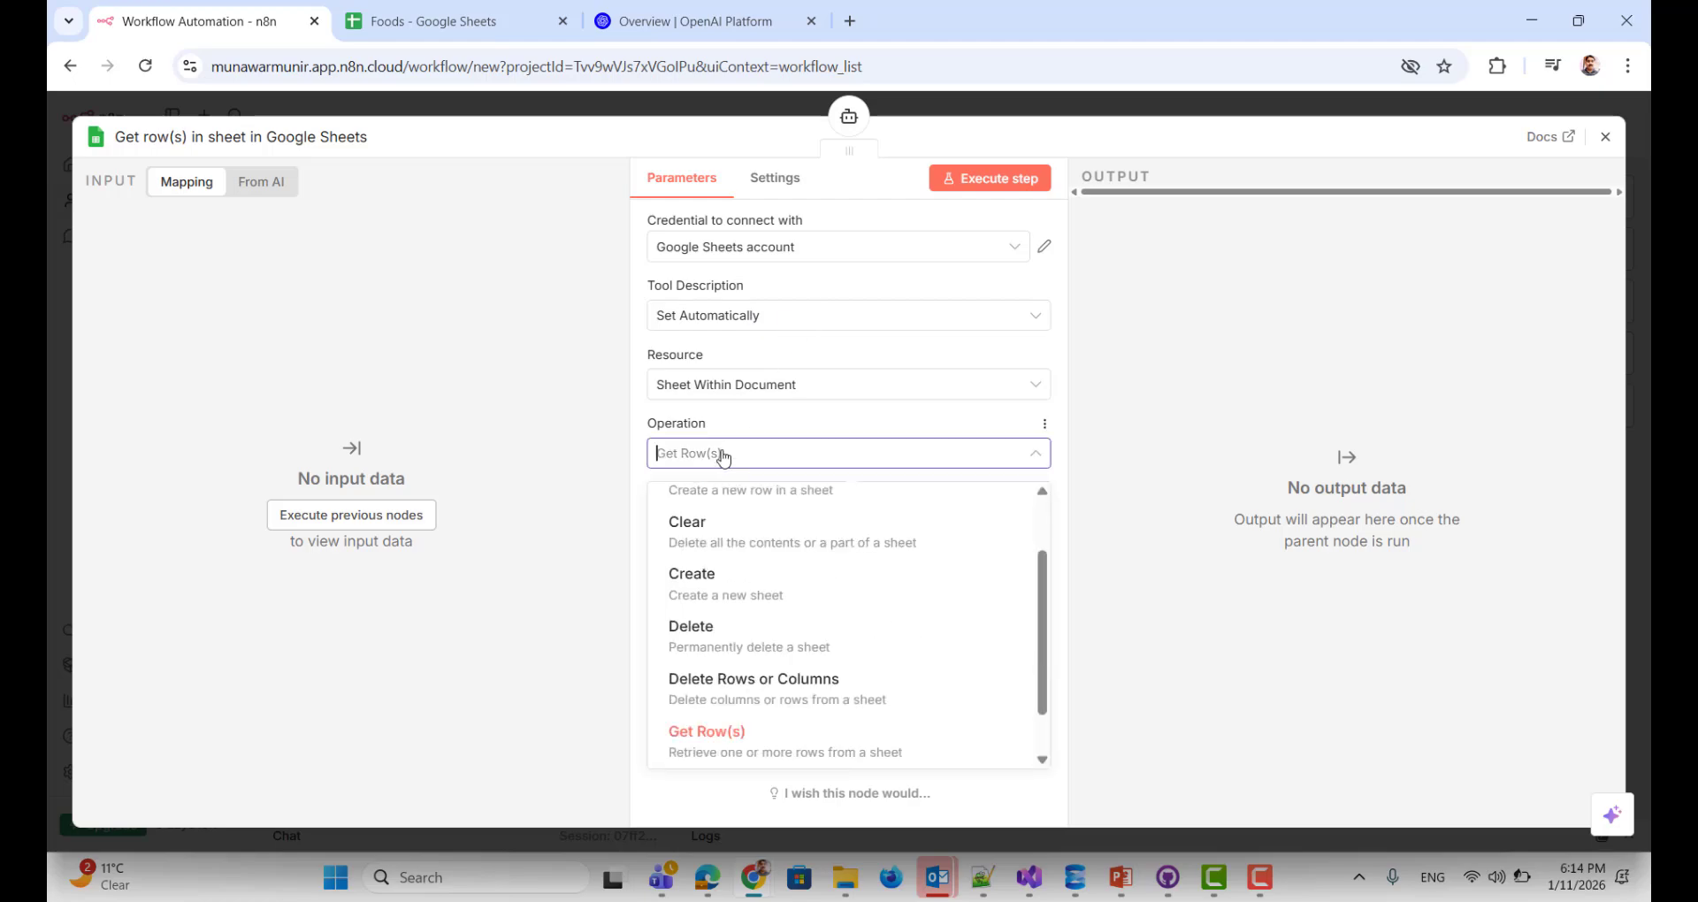
left_click(706, 747)
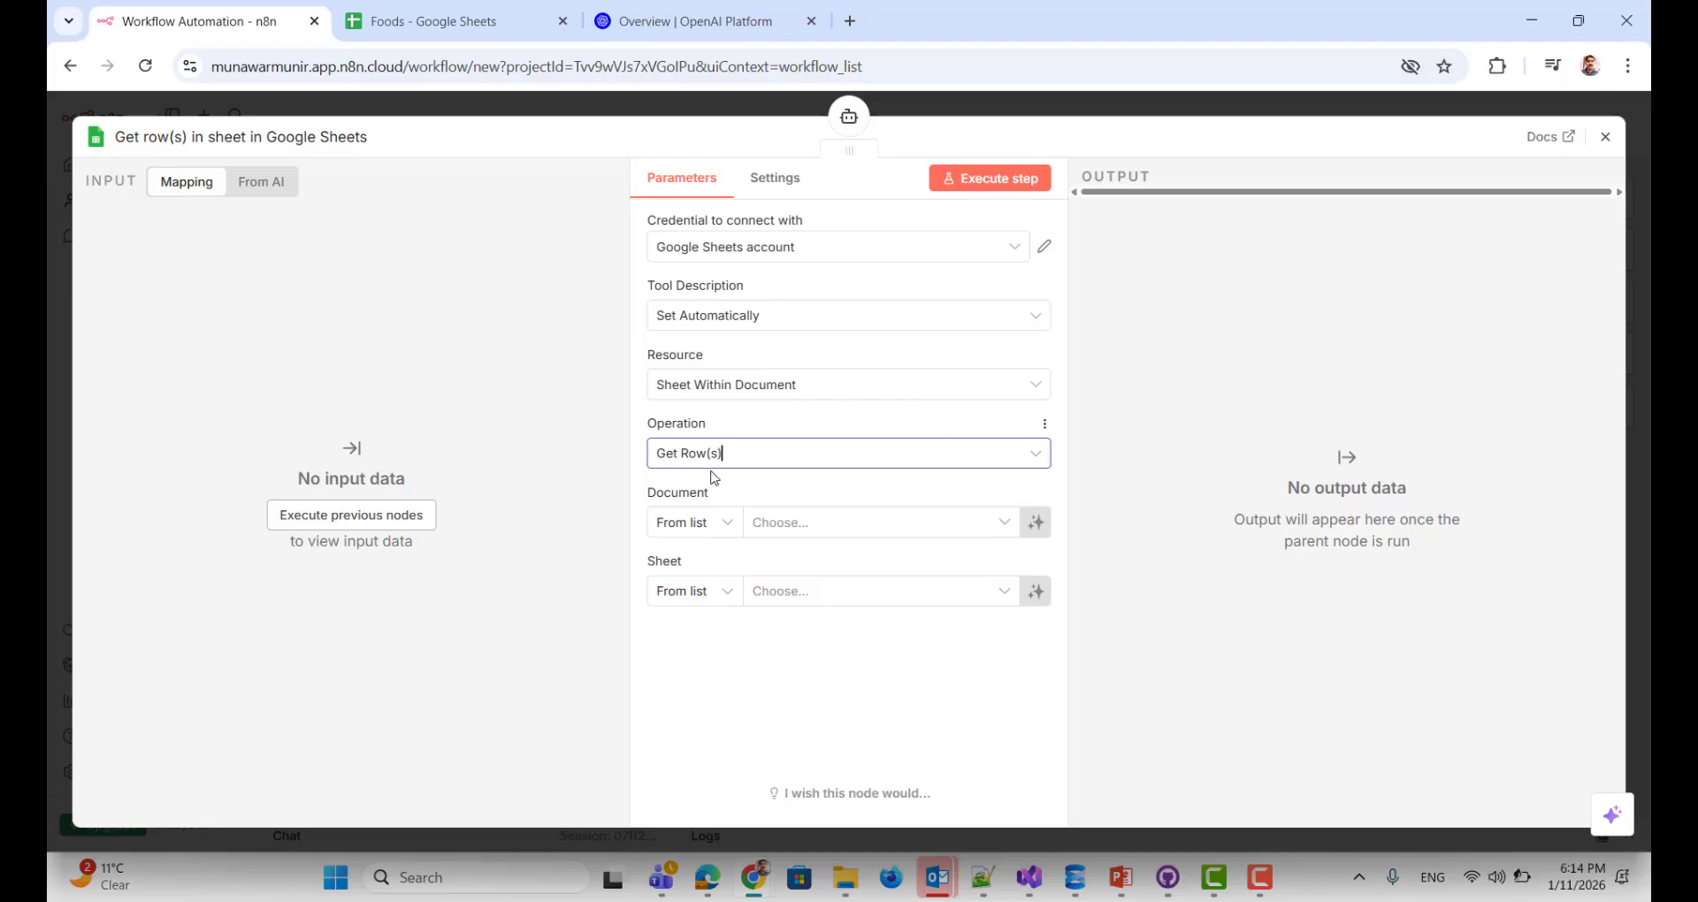
left_click(1006, 523)
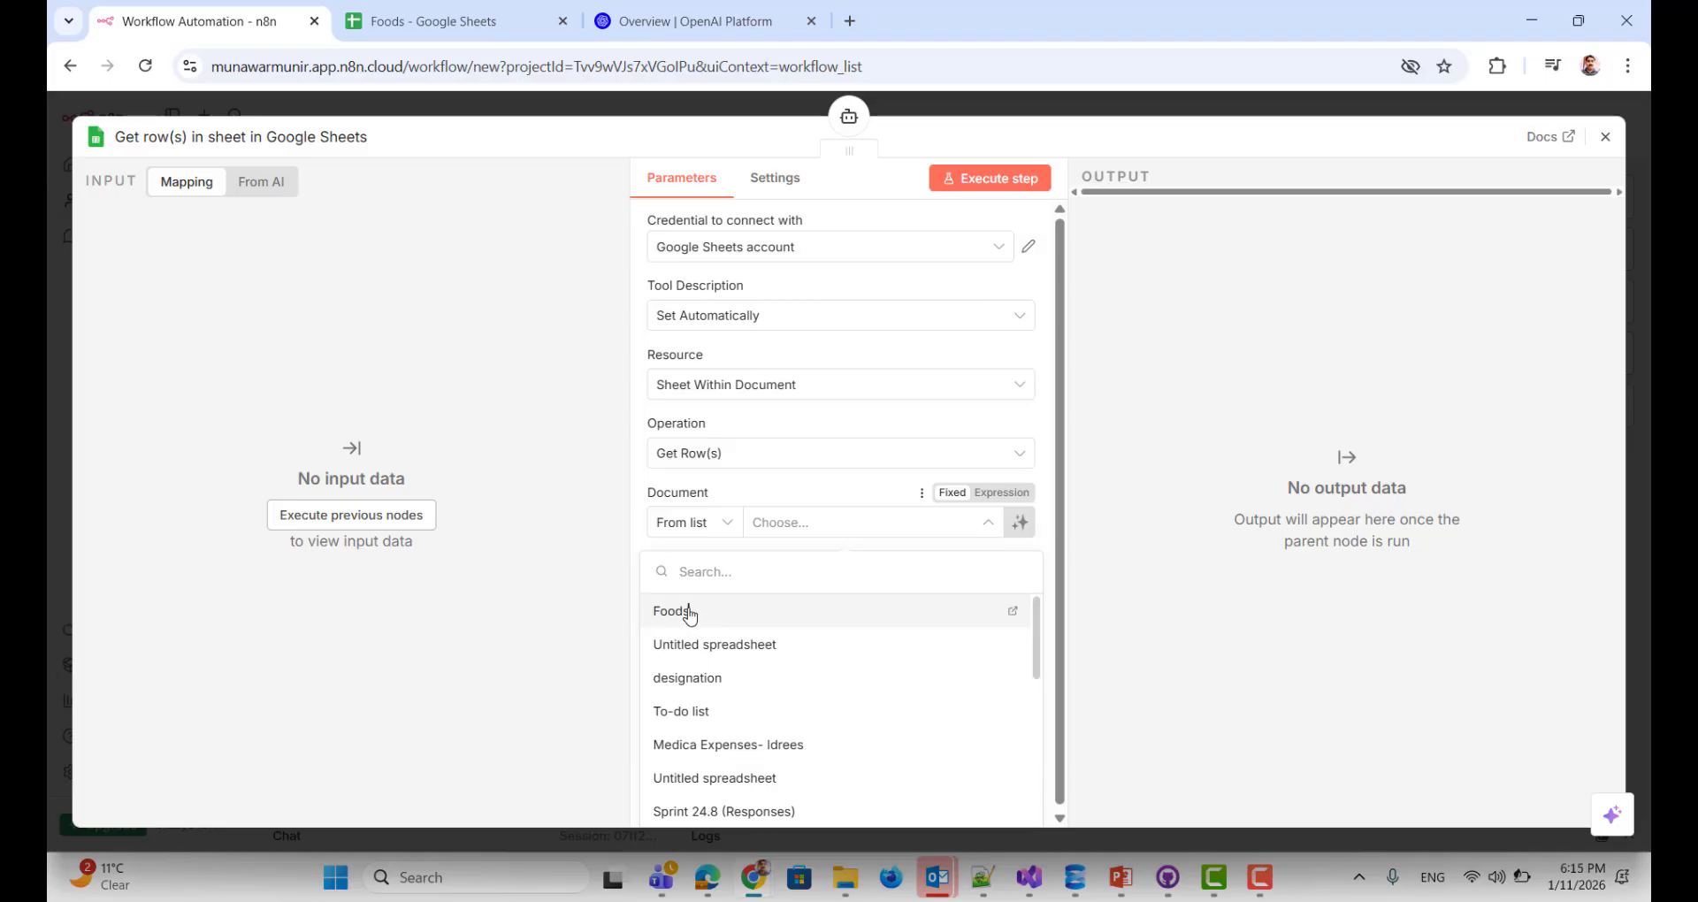
left_click(689, 612)
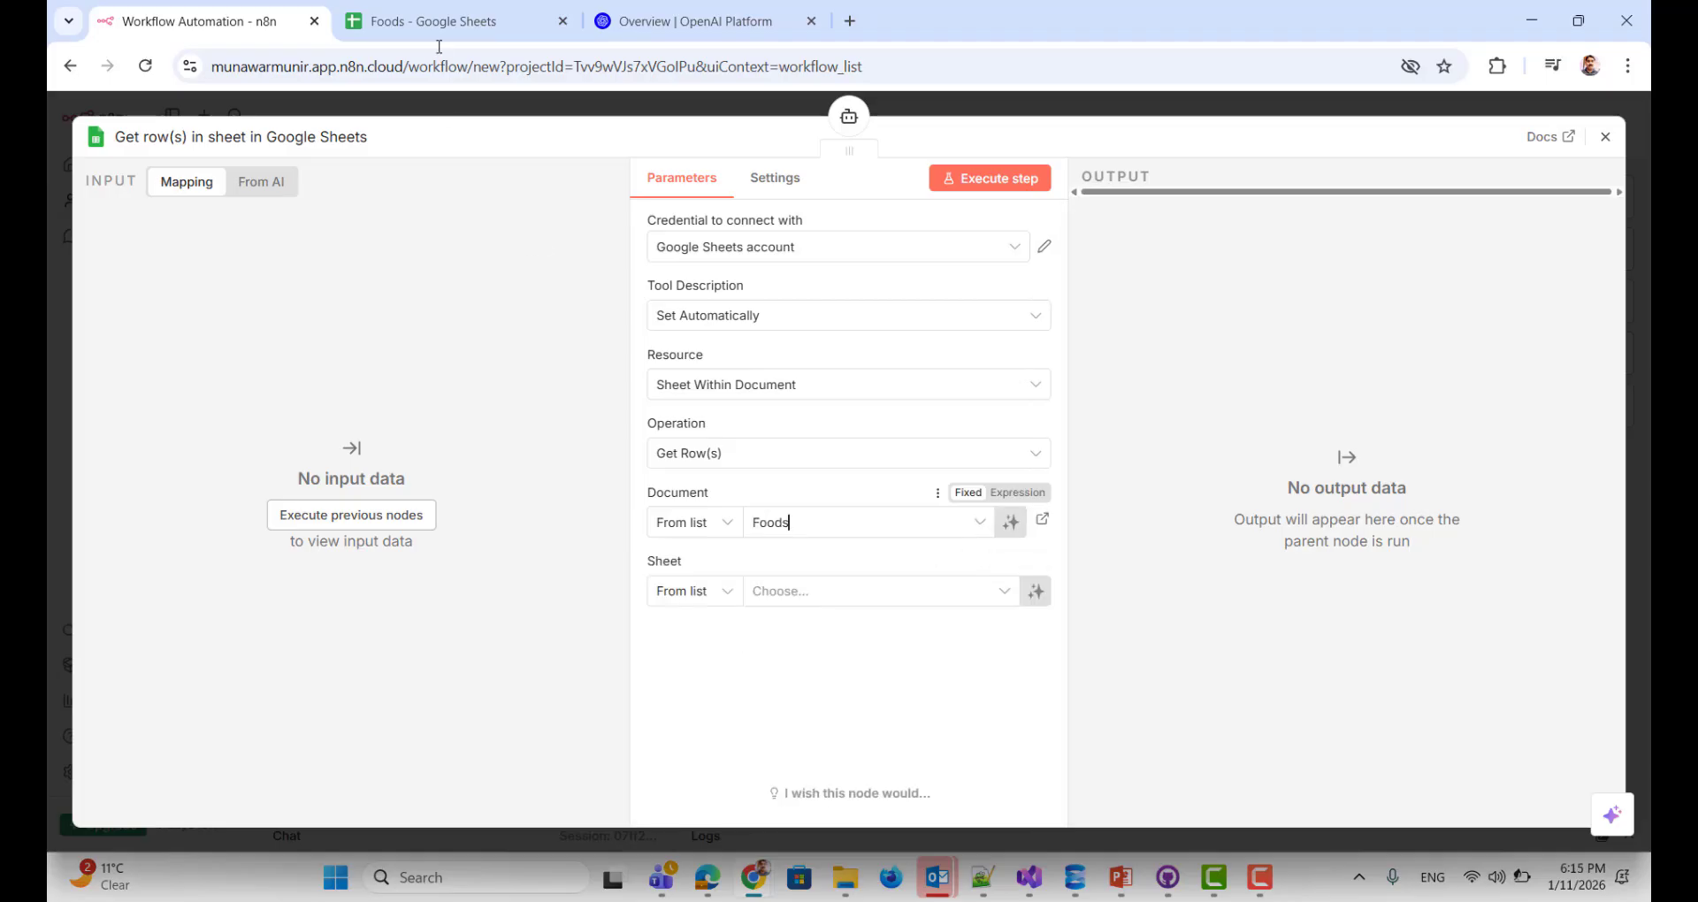
left_click(995, 595)
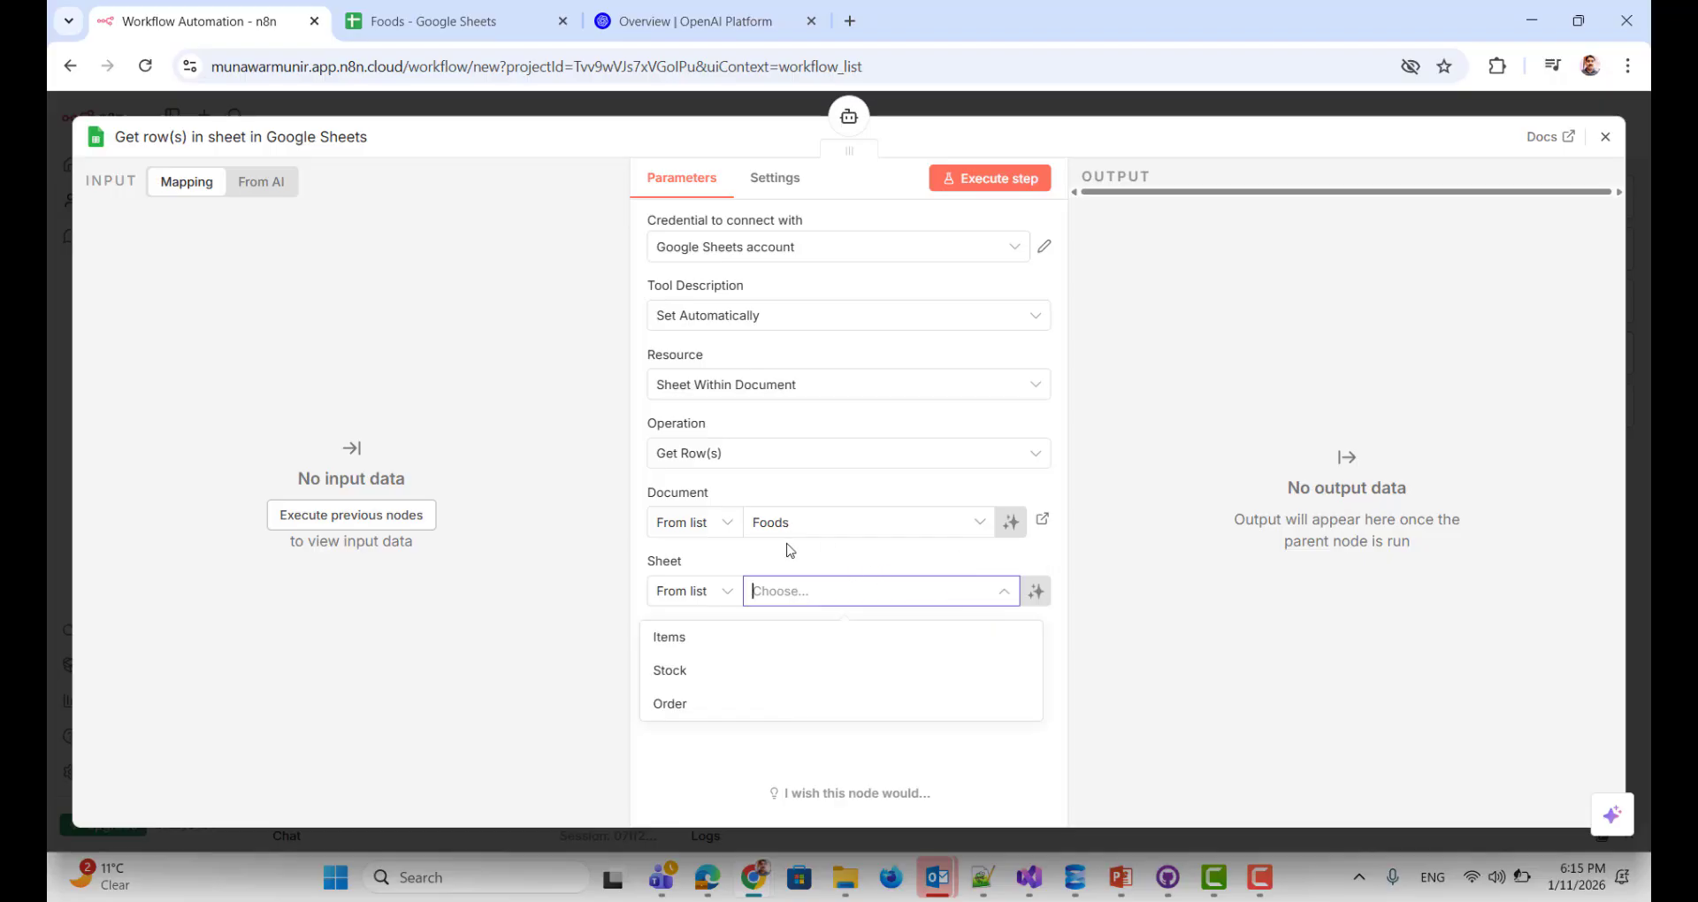
left_click(688, 645)
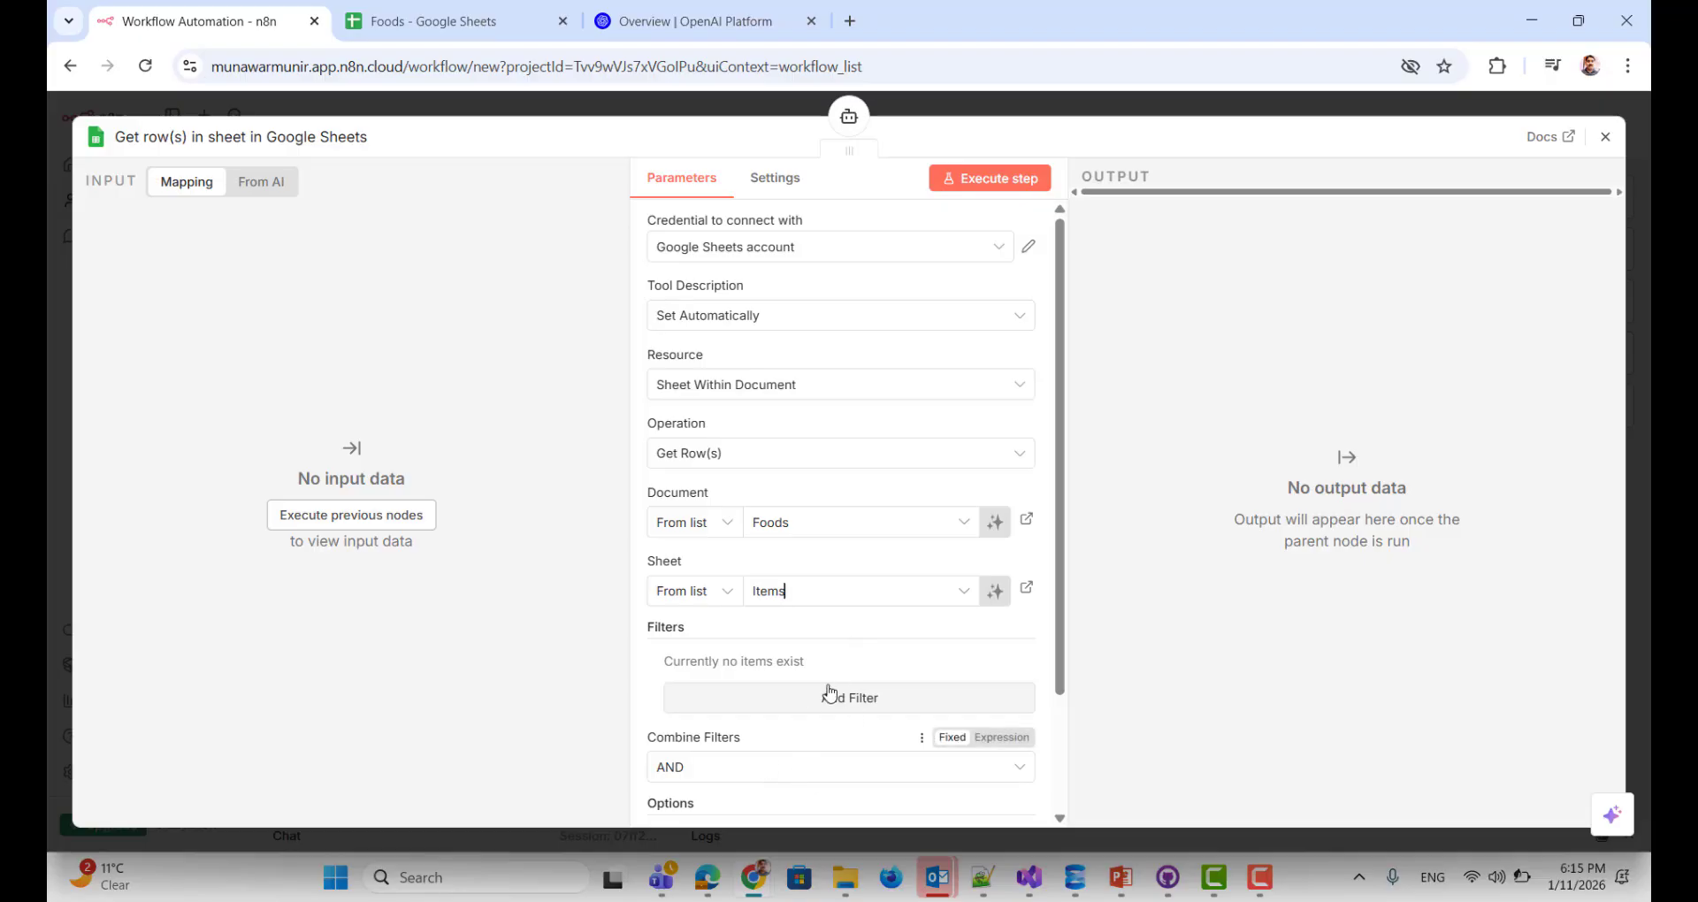
scroll(864, 689, "down", 1)
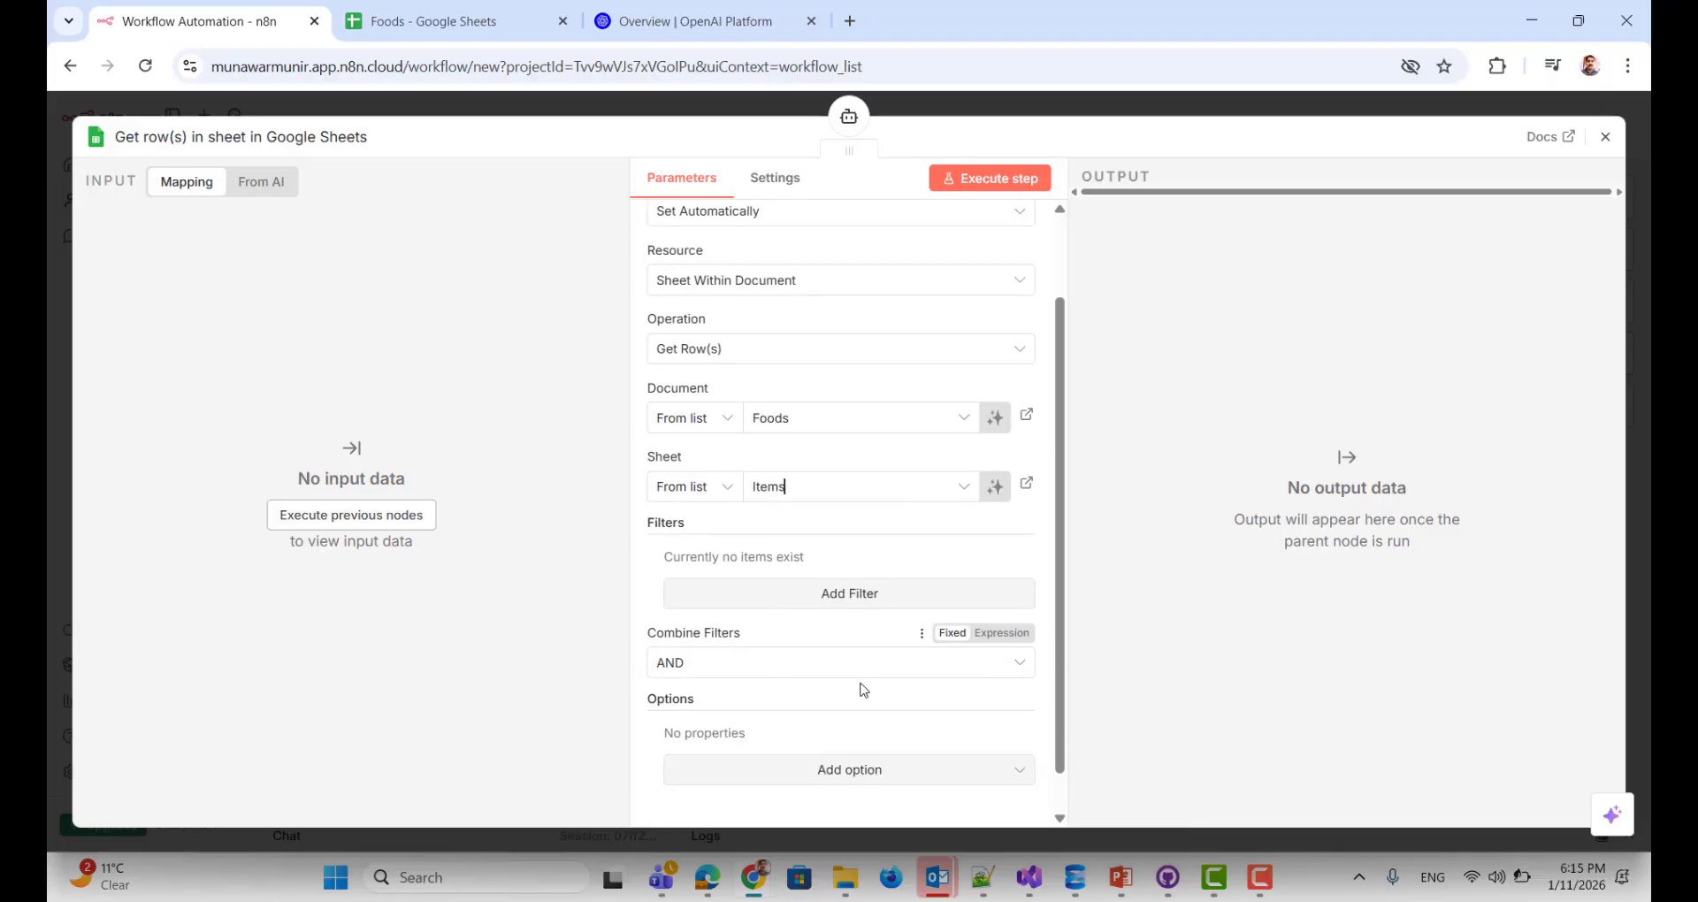
scroll(895, 642, "up", 1)
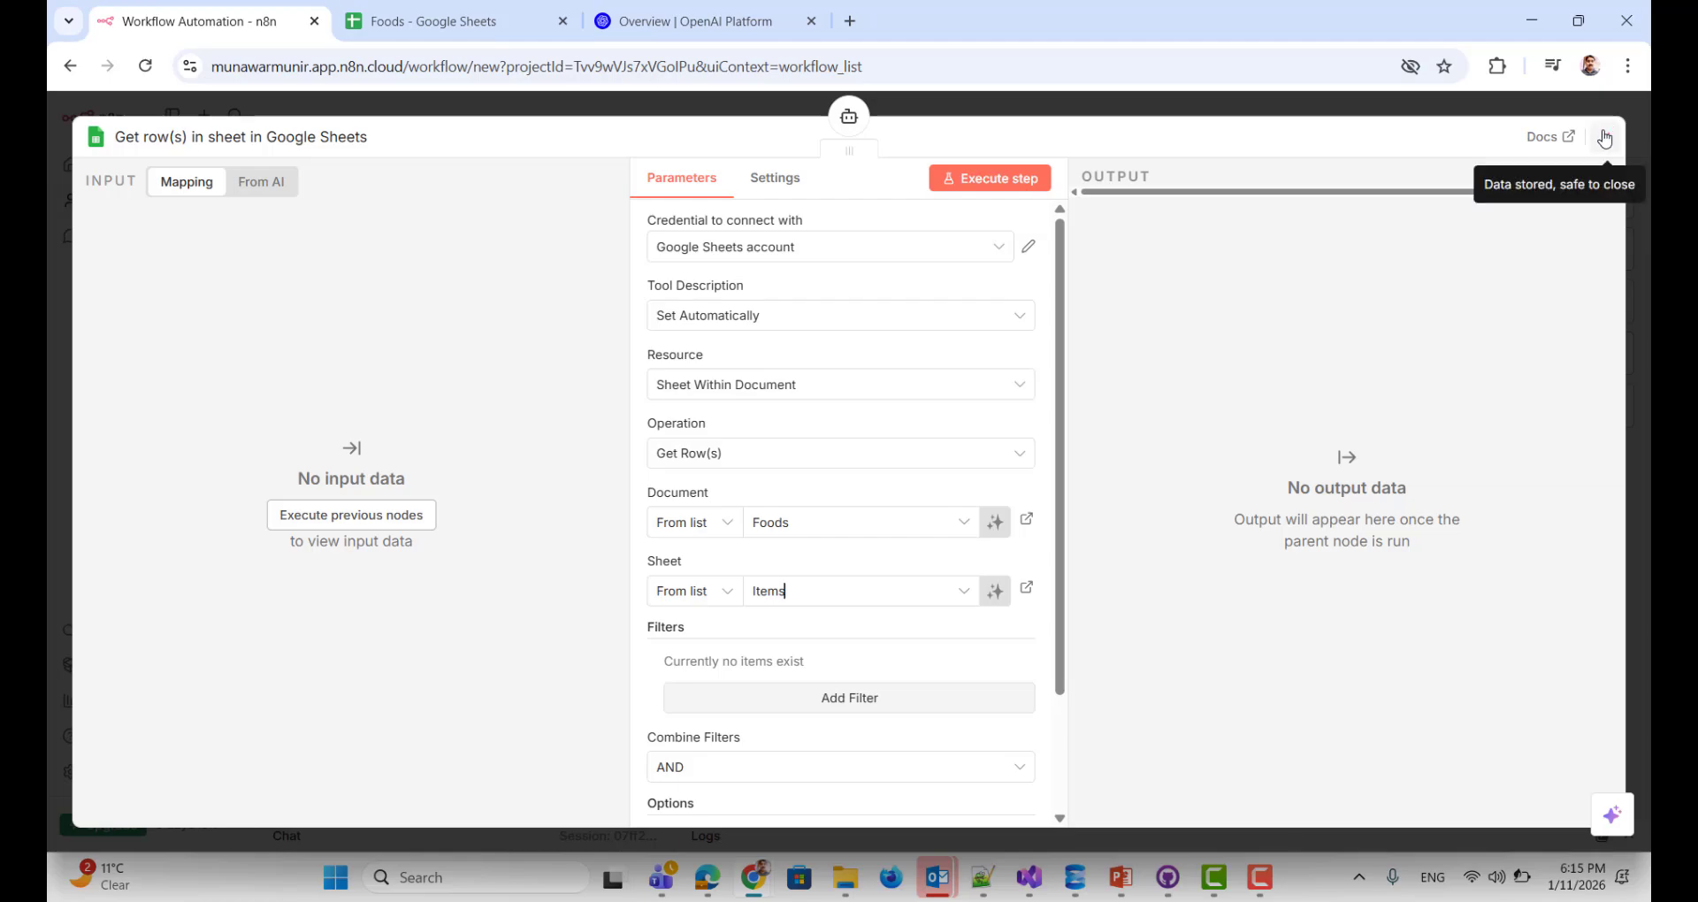
Step: Add a second Google Sheets tool reading rows from the Foods document's Stock sheet
left_click(1605, 138)
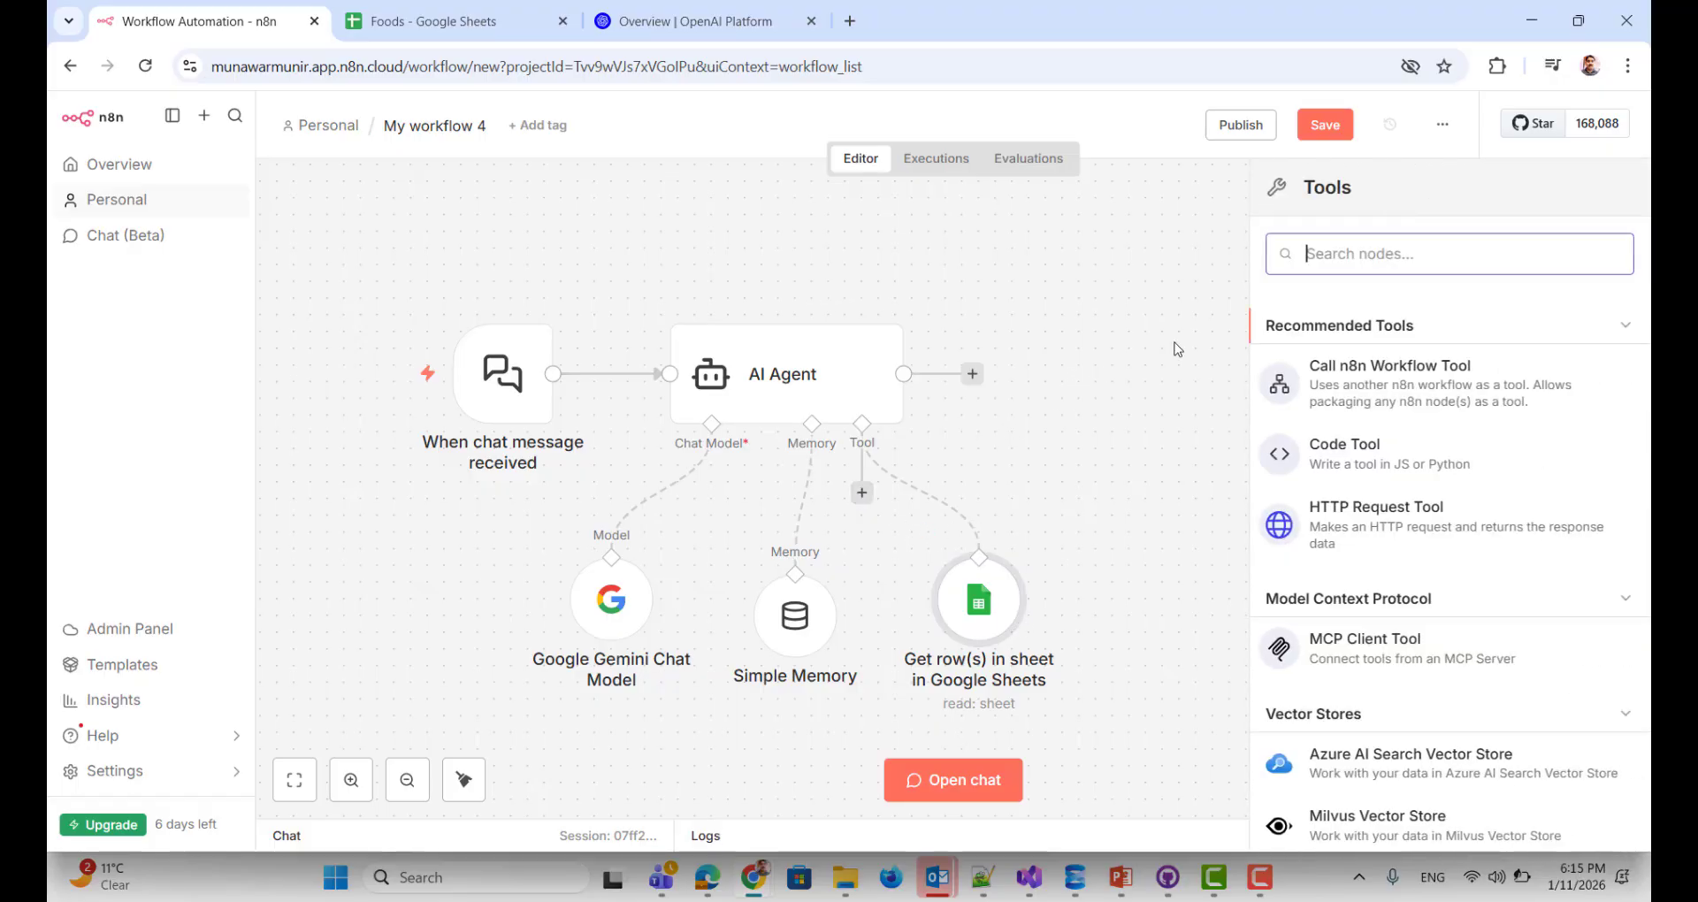
type("googl")
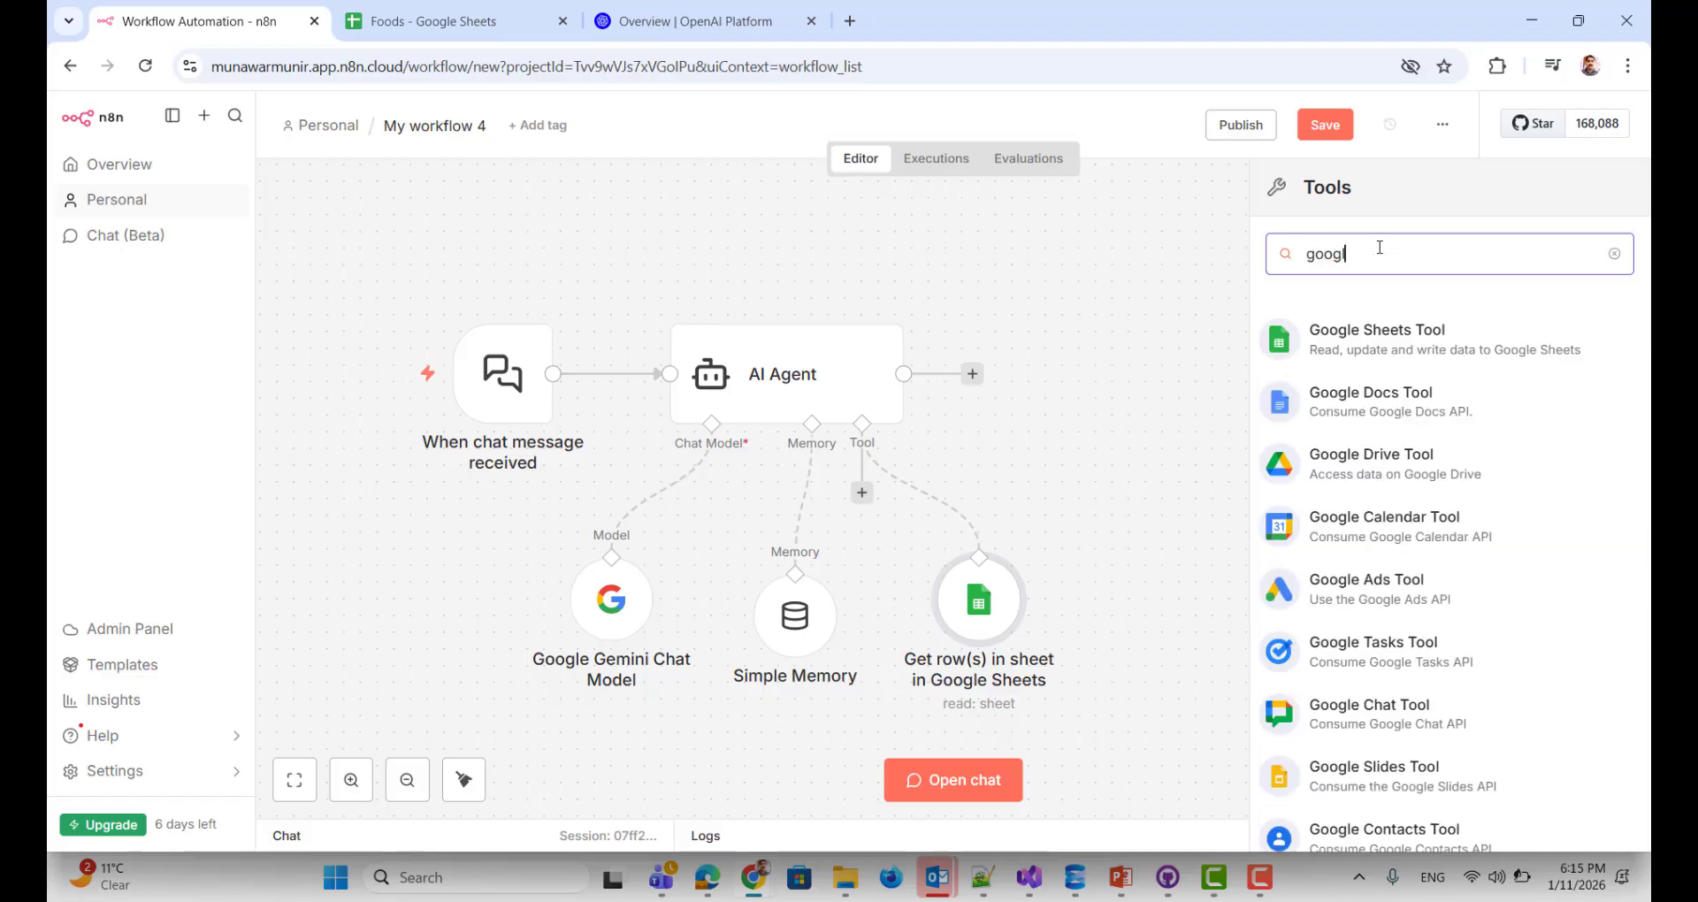
left_click(1399, 357)
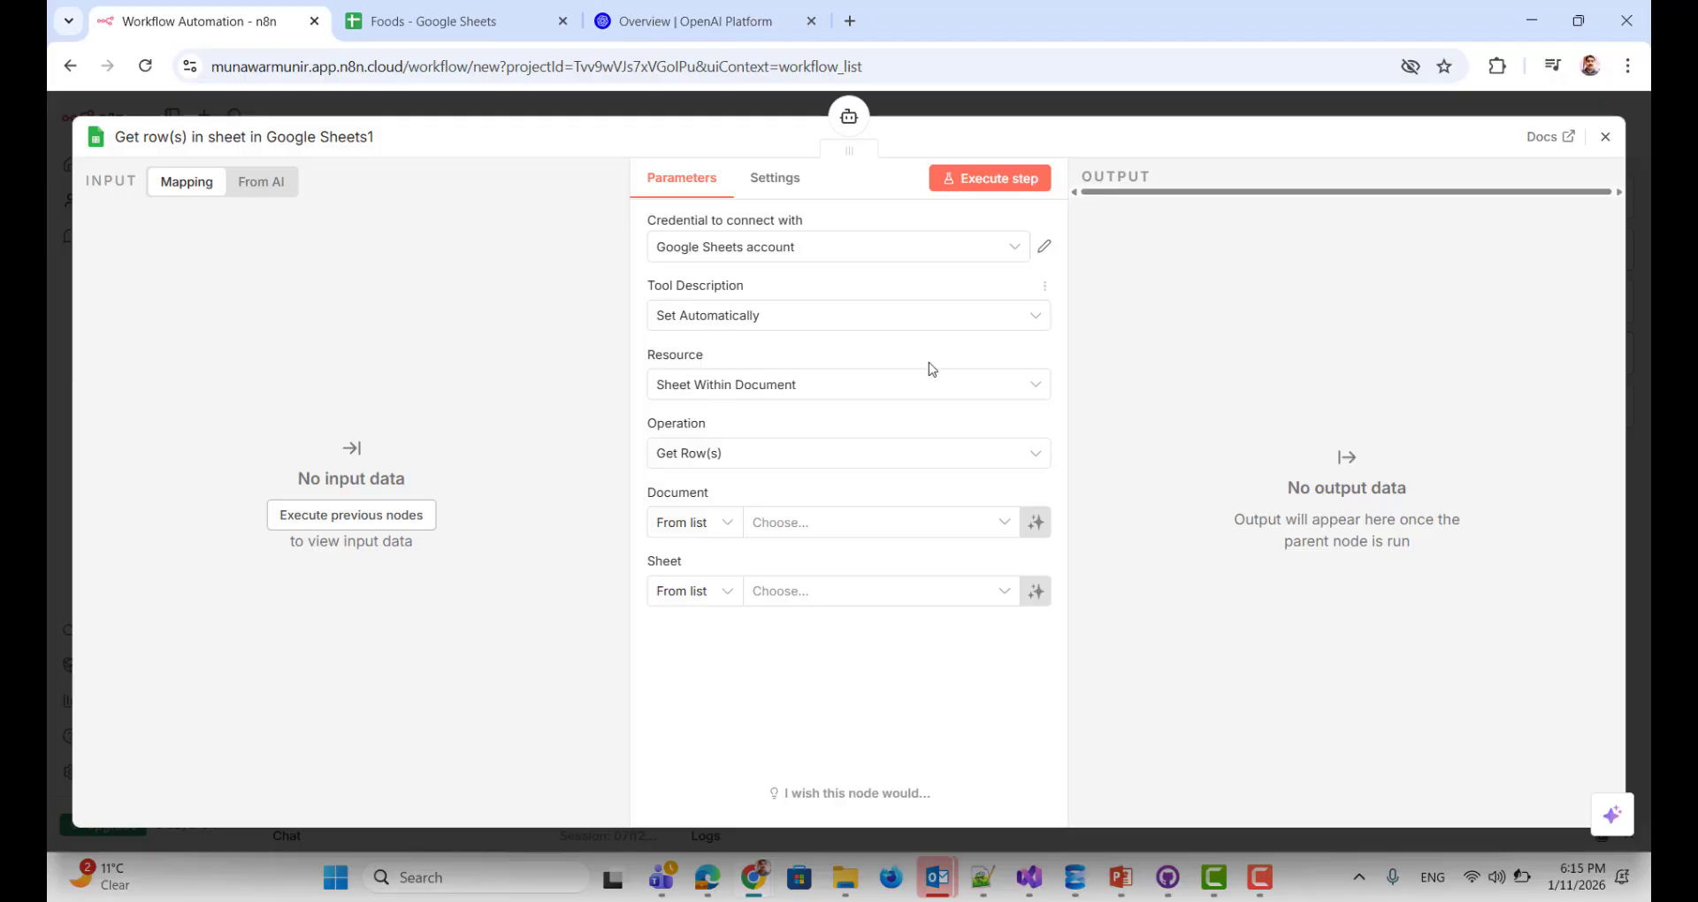
left_click(943, 529)
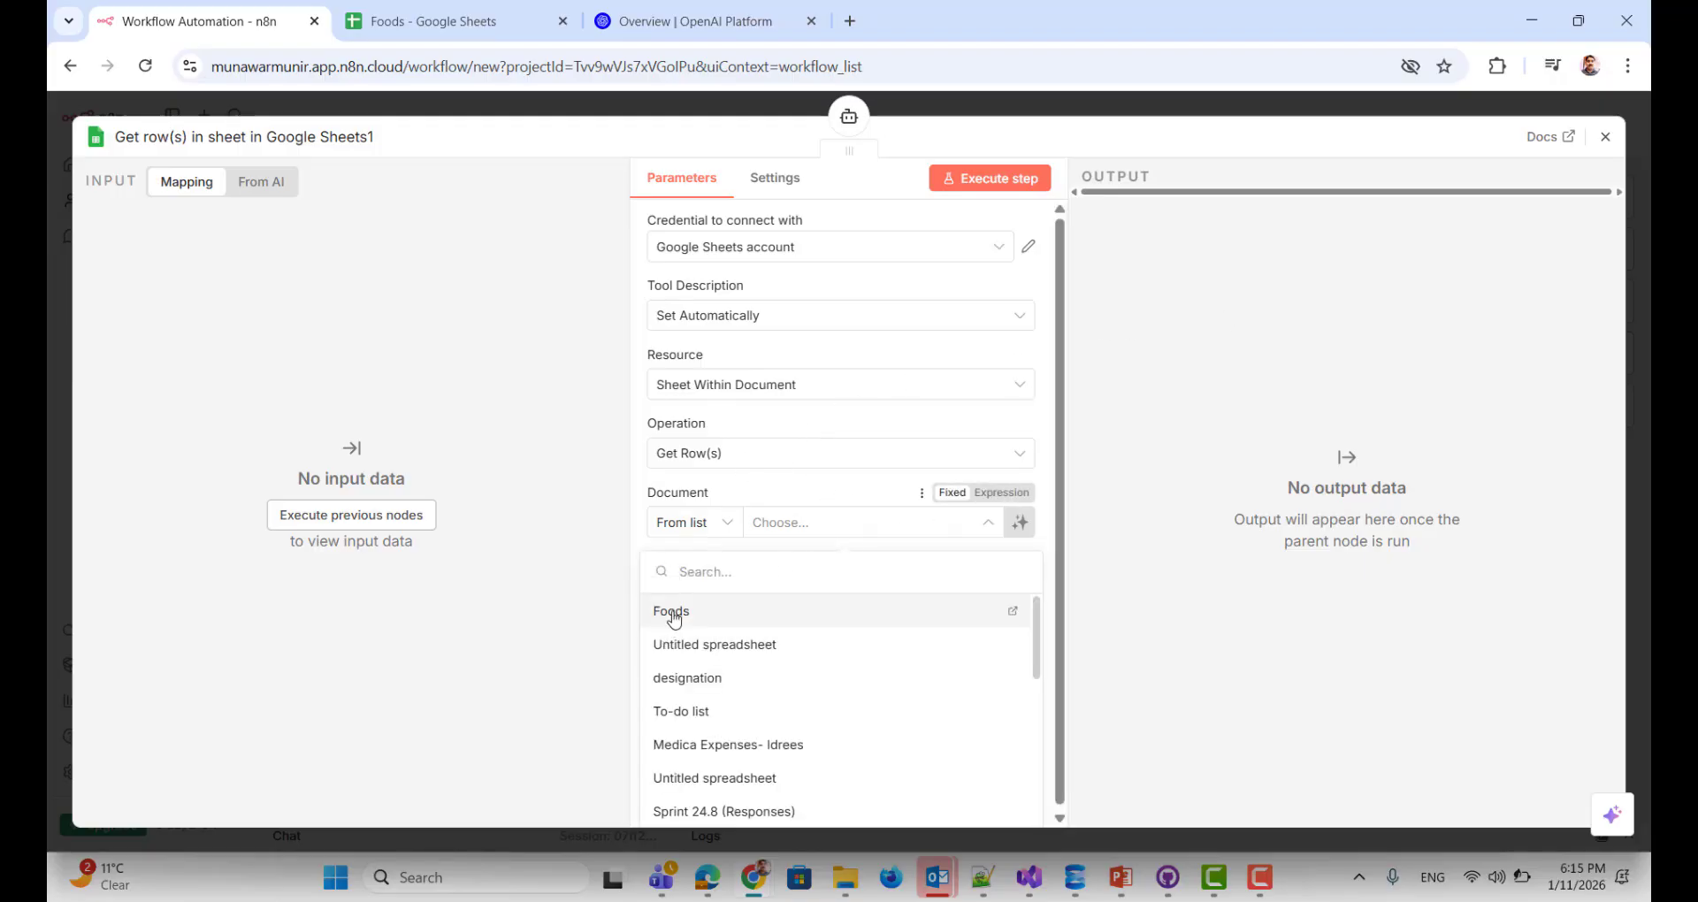
left_click(678, 611)
left_click(827, 591)
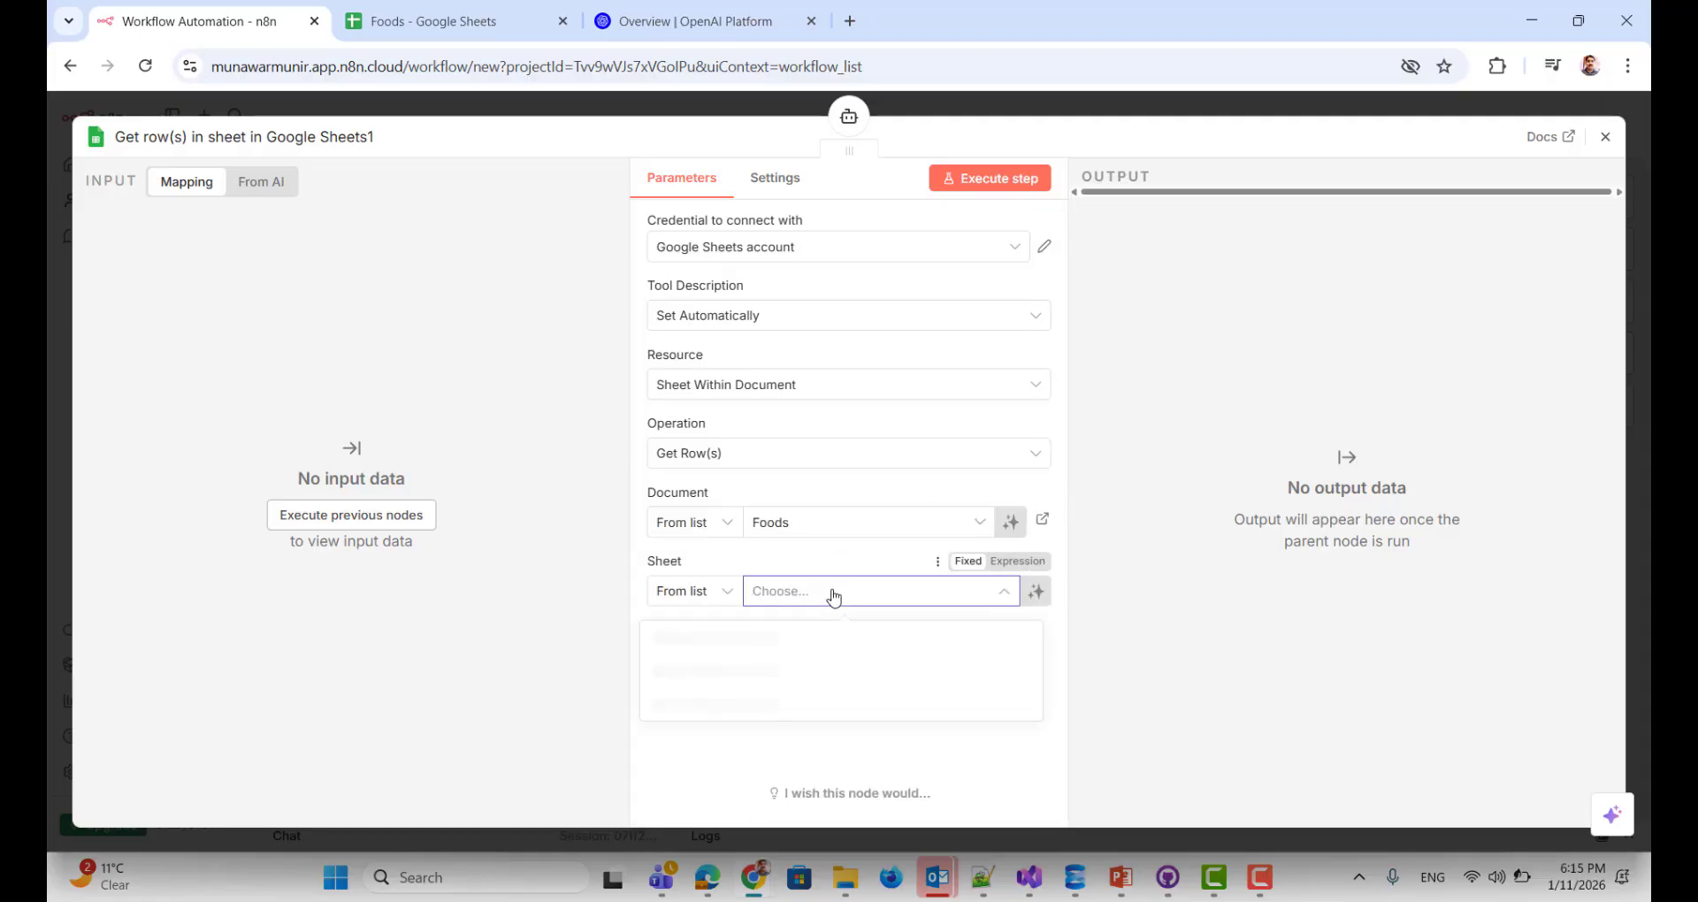
left_click(720, 673)
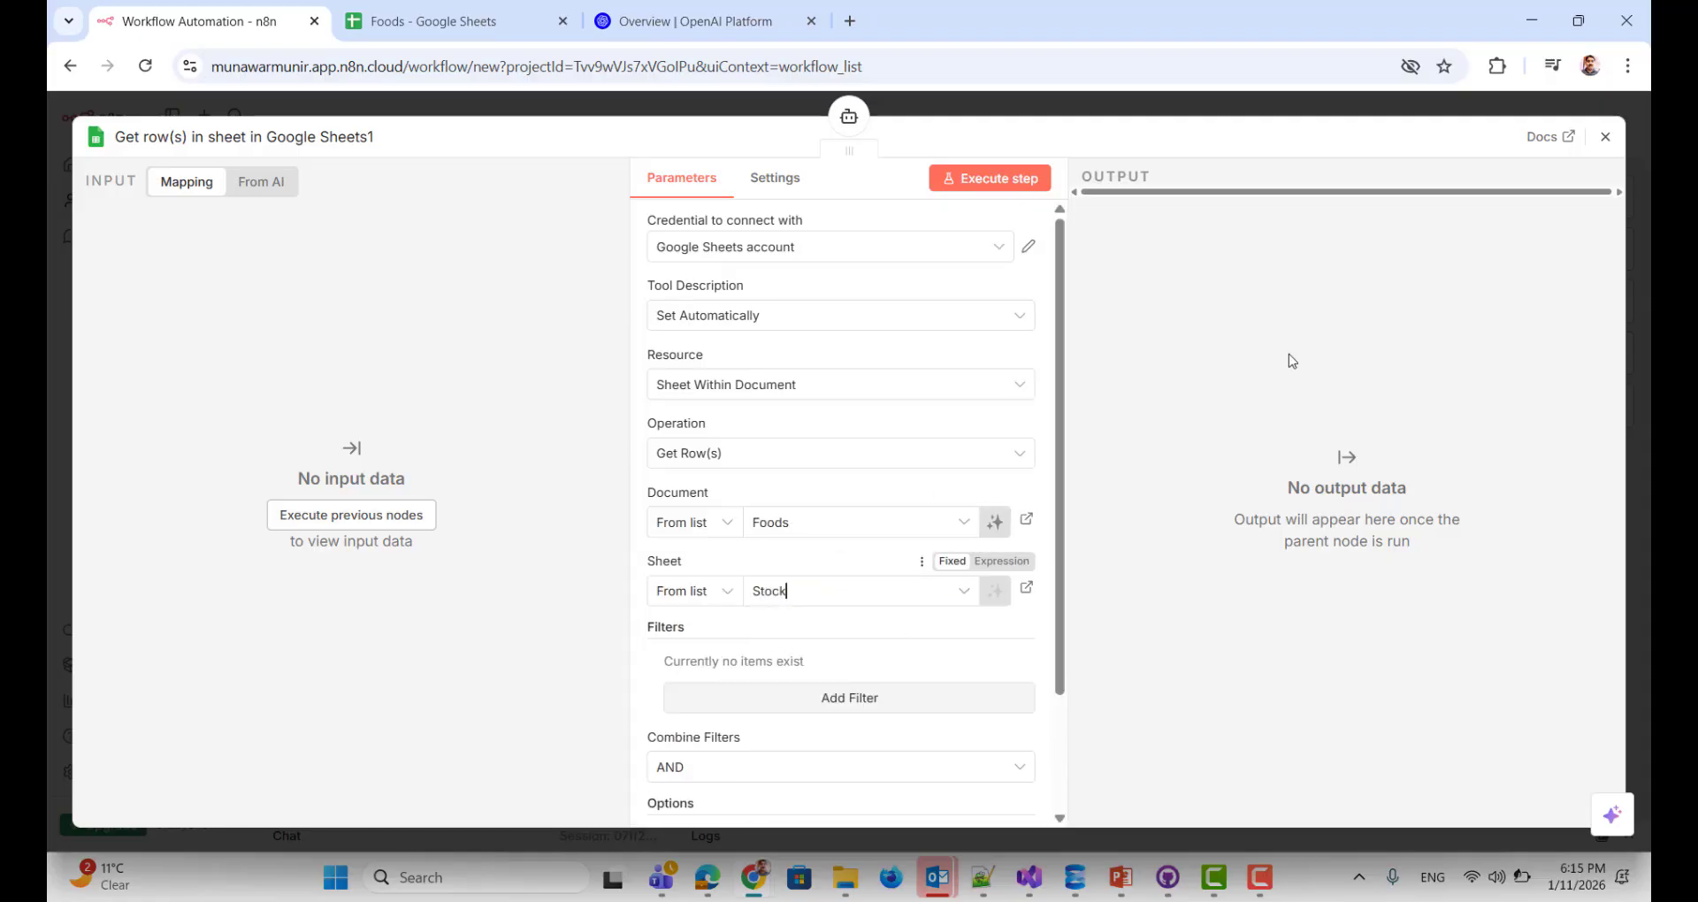
Step: Spread out the two Google Sheets tool nodes on the canvas
left_click(1605, 136)
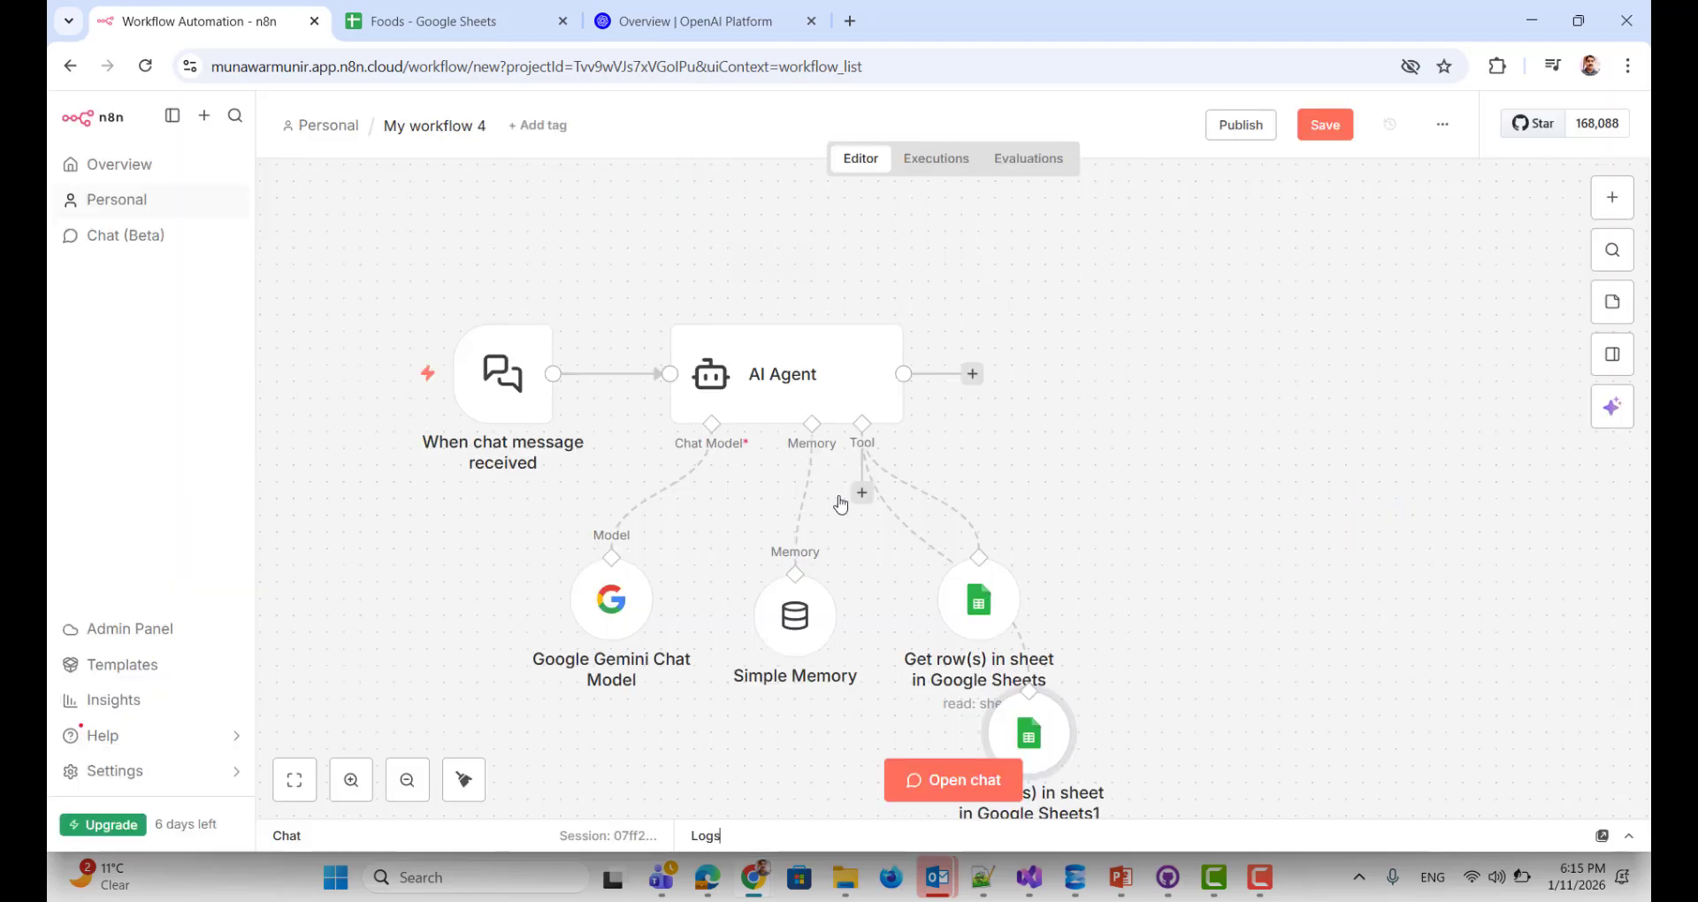
left_click_drag(987, 633, 1237, 534)
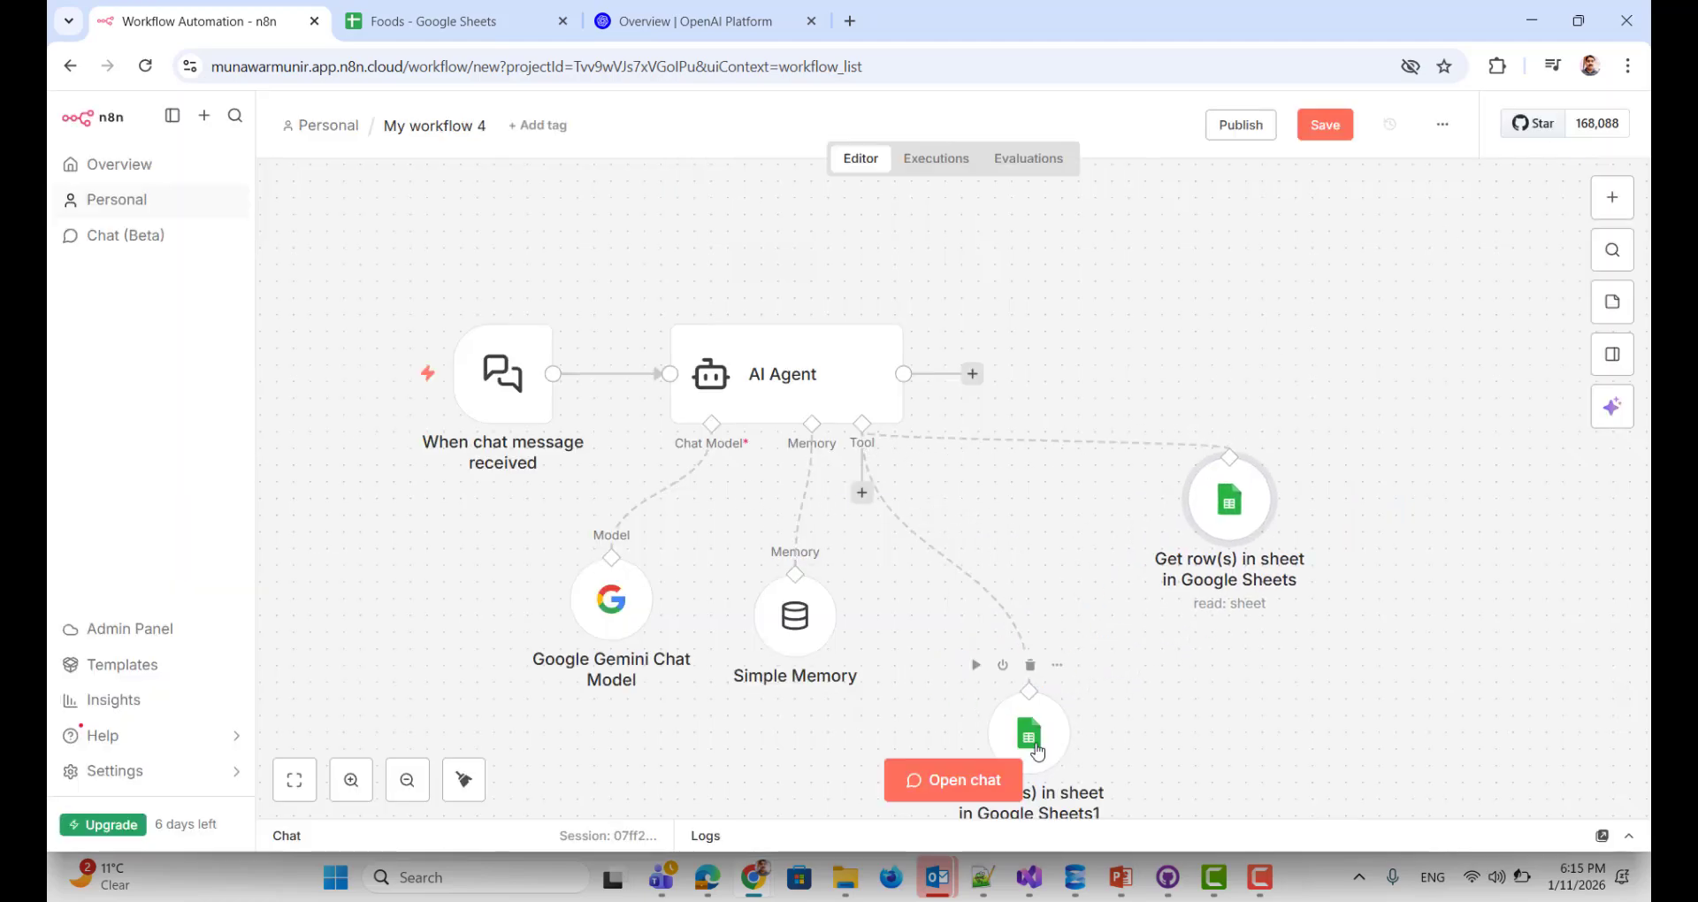
left_click_drag(1037, 752, 1039, 602)
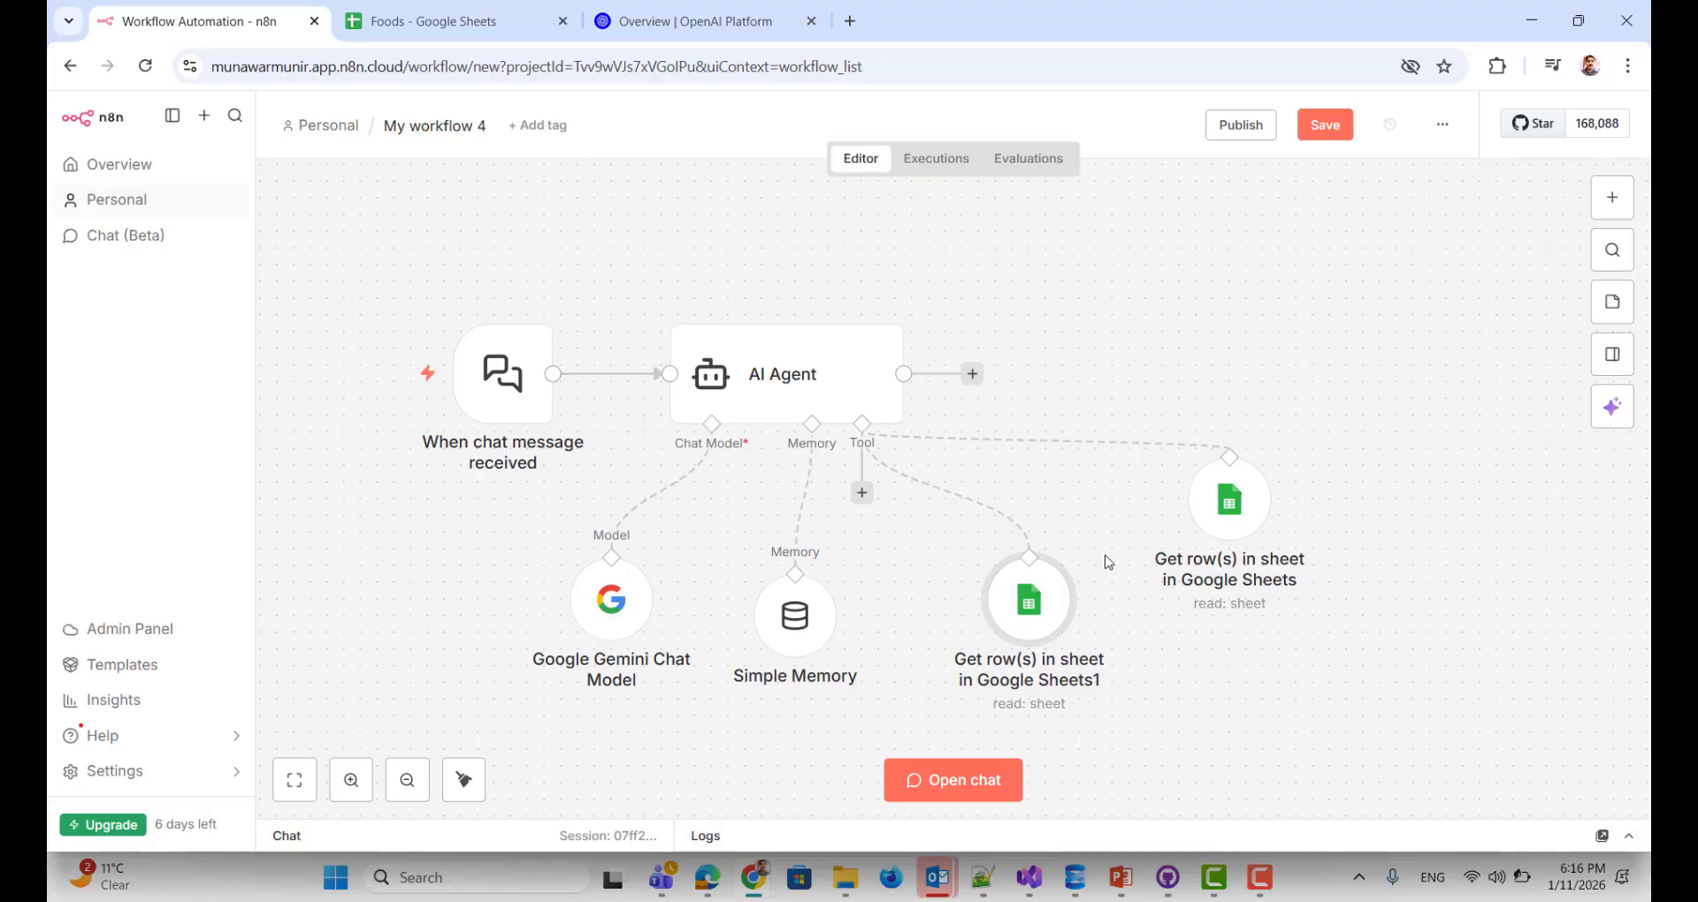
Step: Open the AI Agent node and add a System Message option reading 'You are a helpful assistant'
left_click(779, 389)
double_click(779, 389)
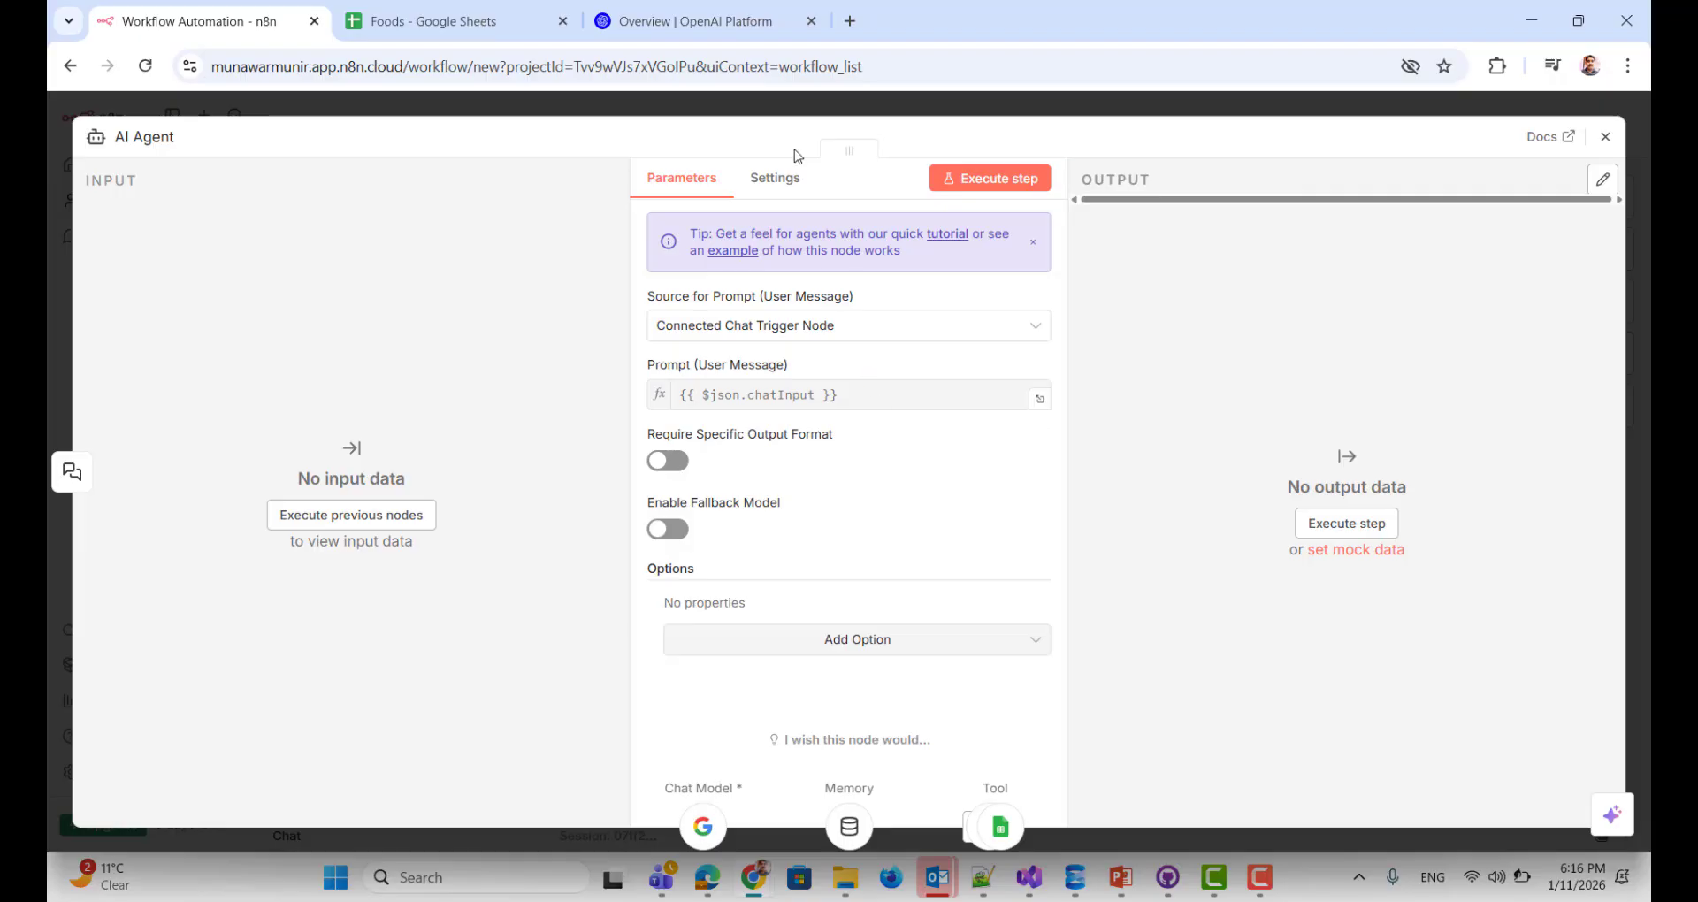
left_click(778, 190)
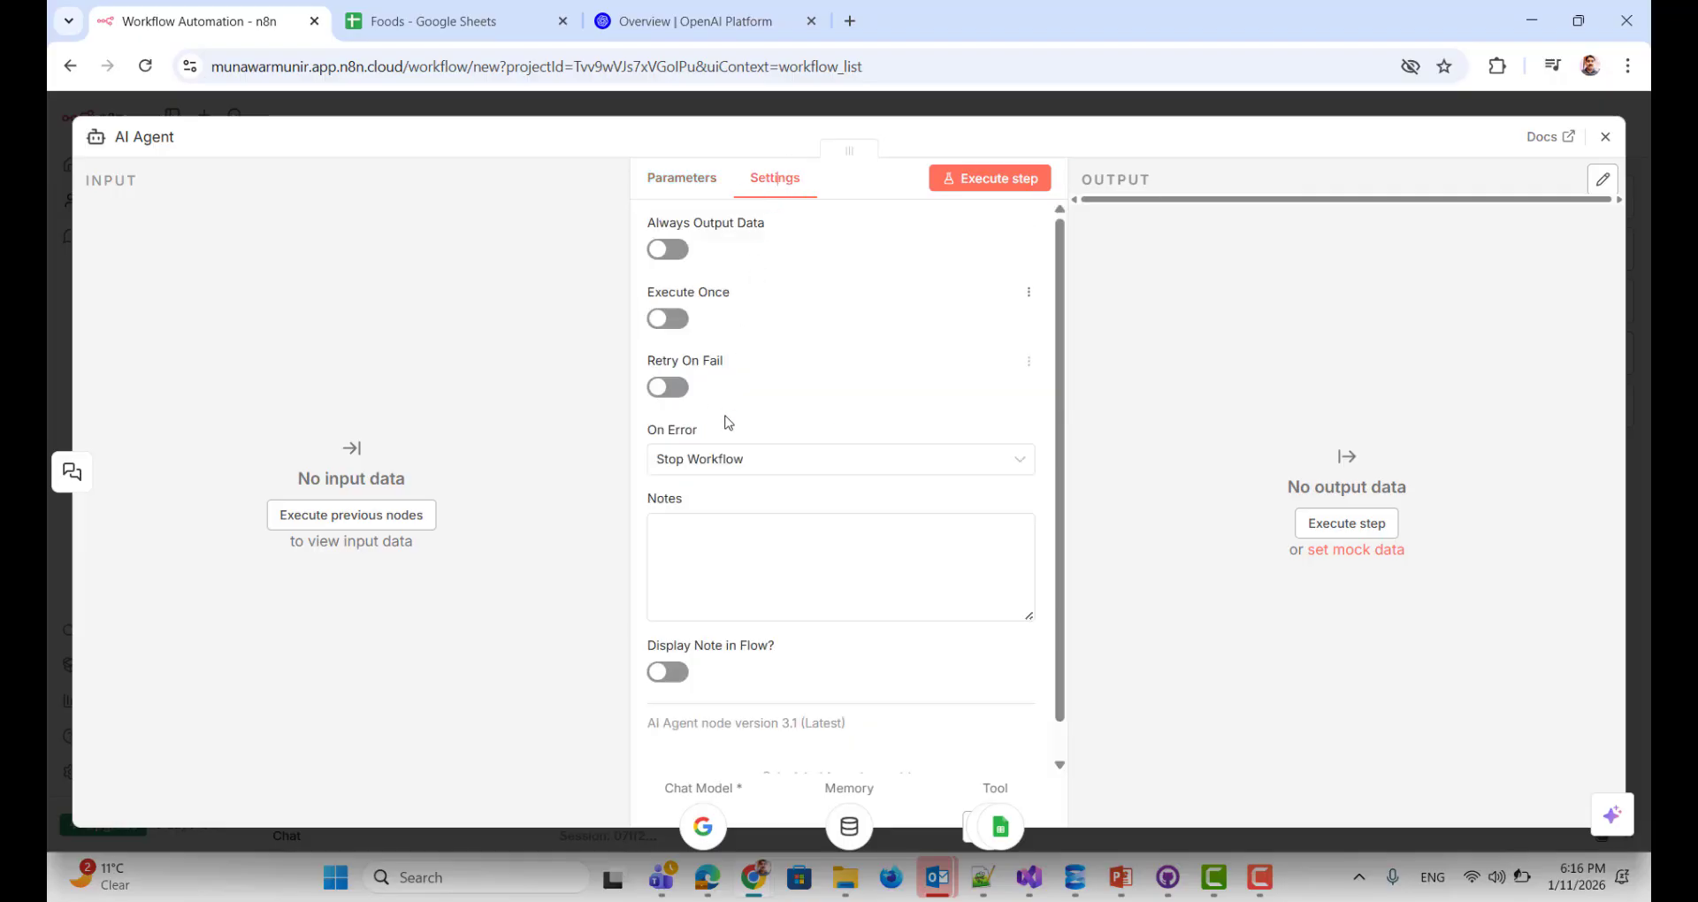
left_click(689, 181)
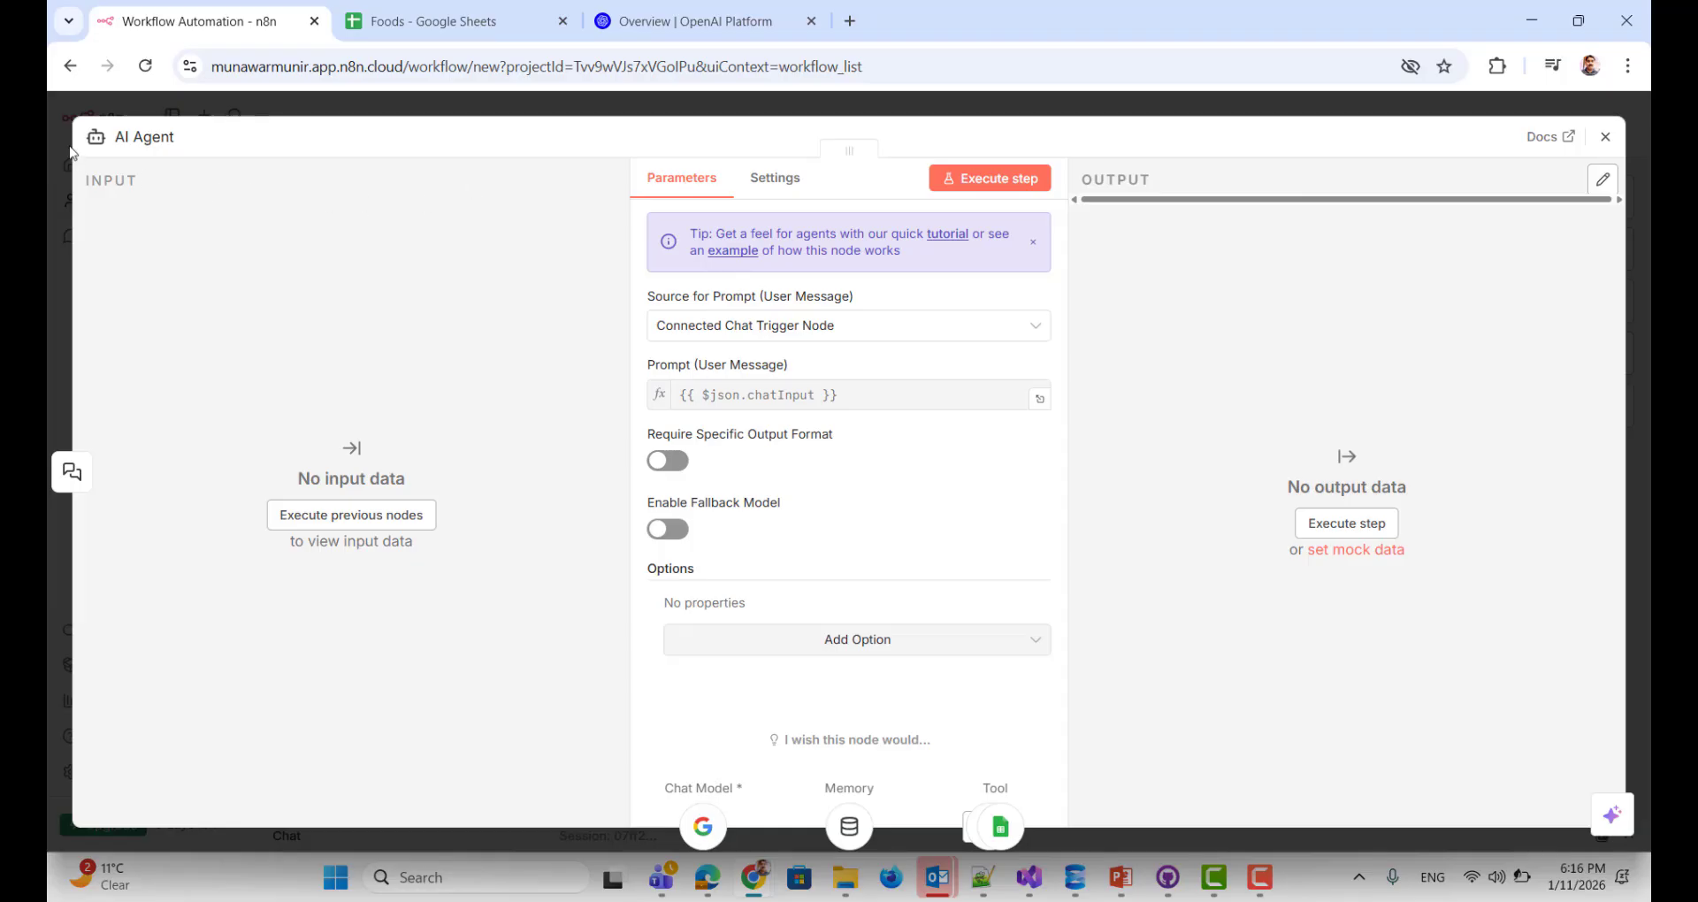
left_click(869, 642)
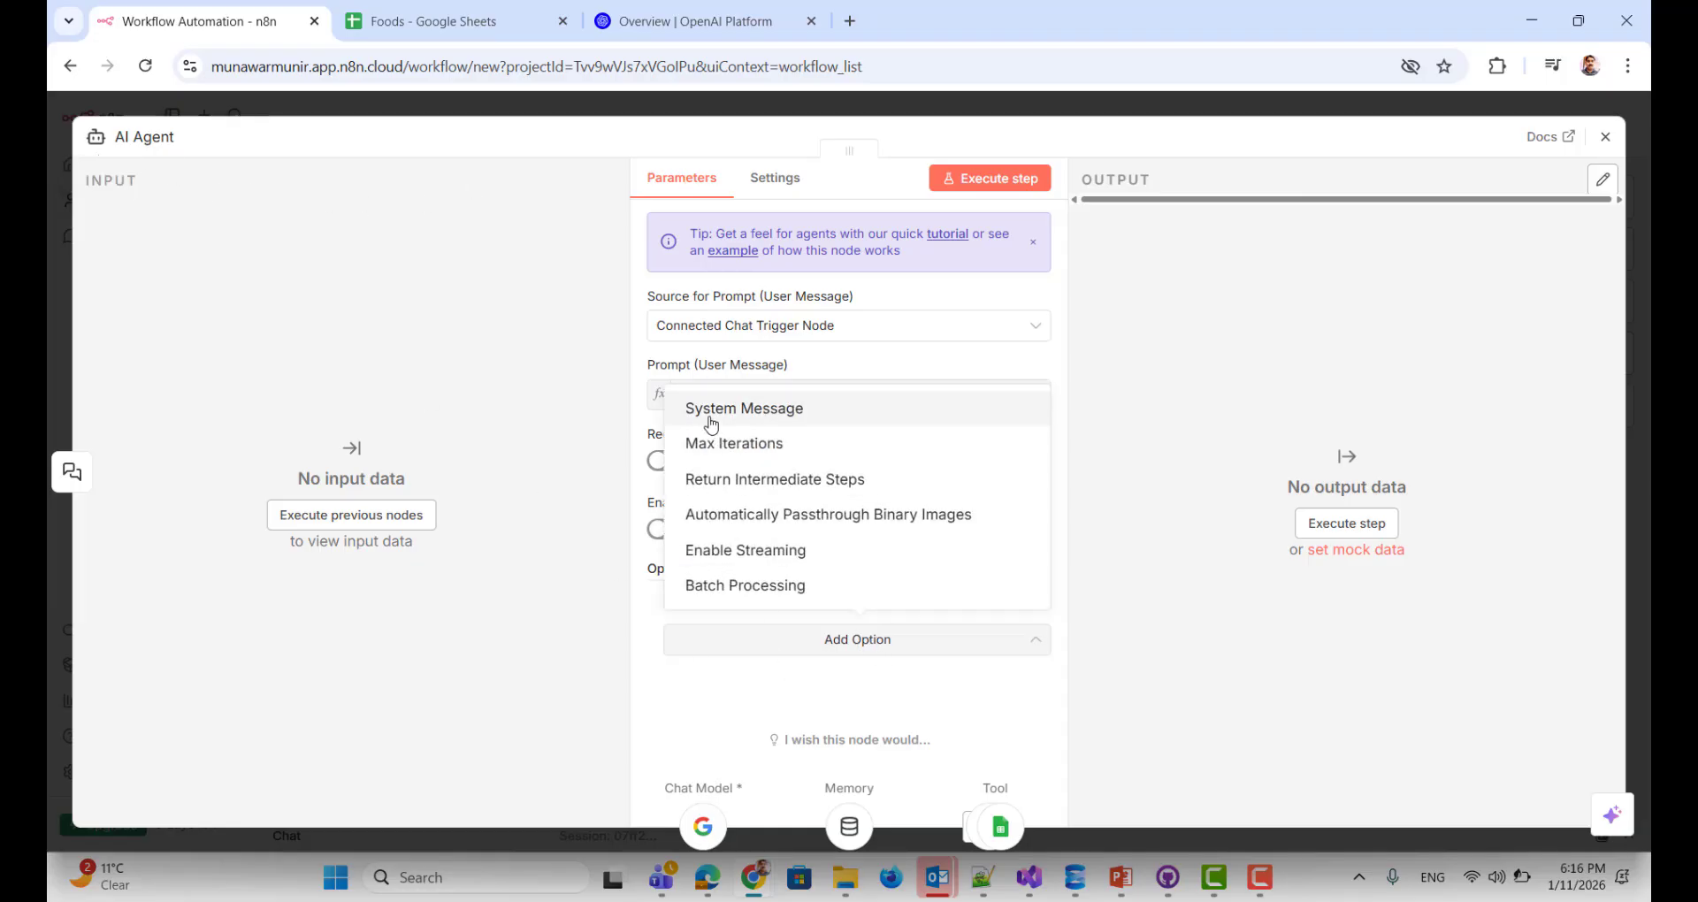
left_click(710, 422)
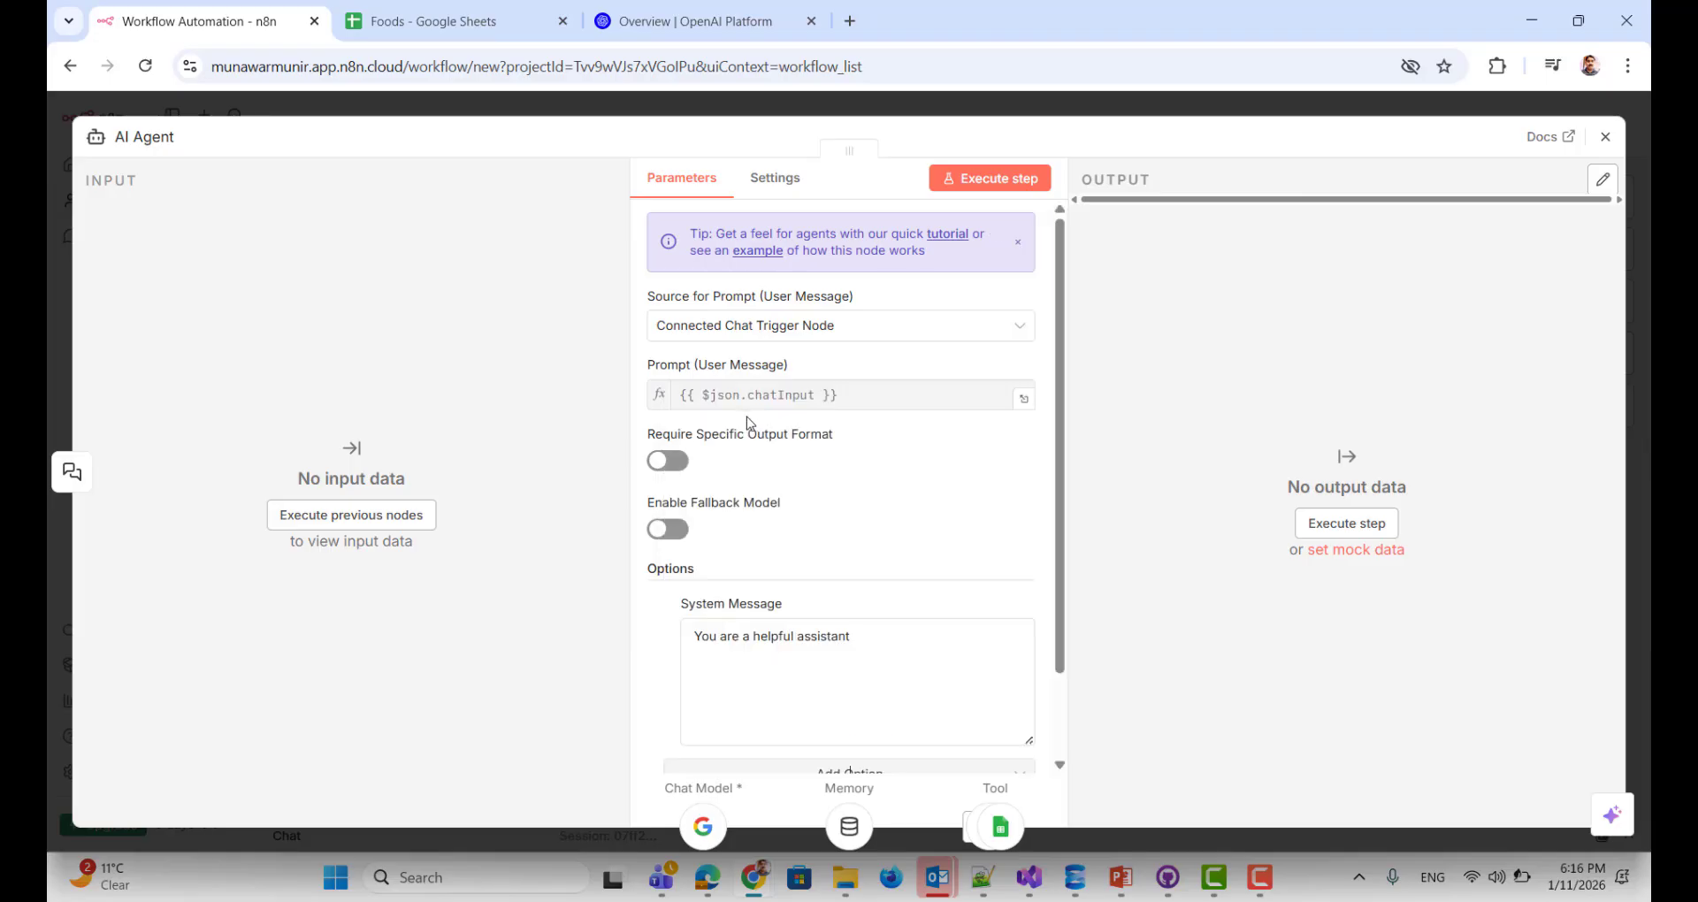
left_click(784, 662)
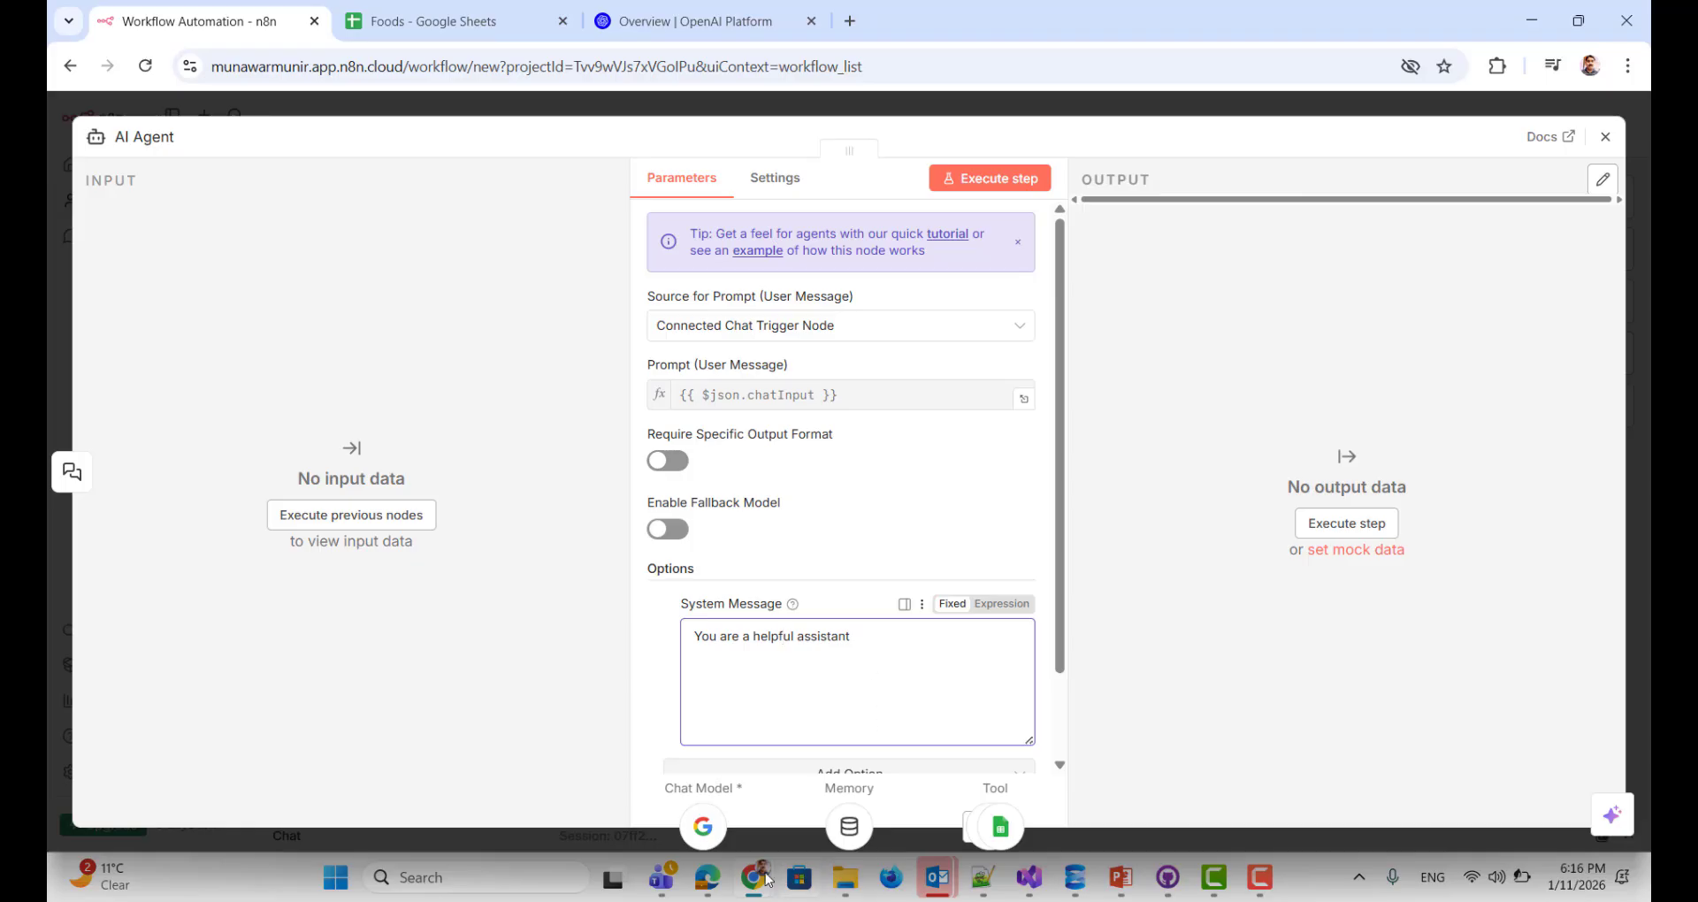
Step: Review the 'new 23' prompt in Notepad++, including its Items/Stock data access rules
left_click(984, 878)
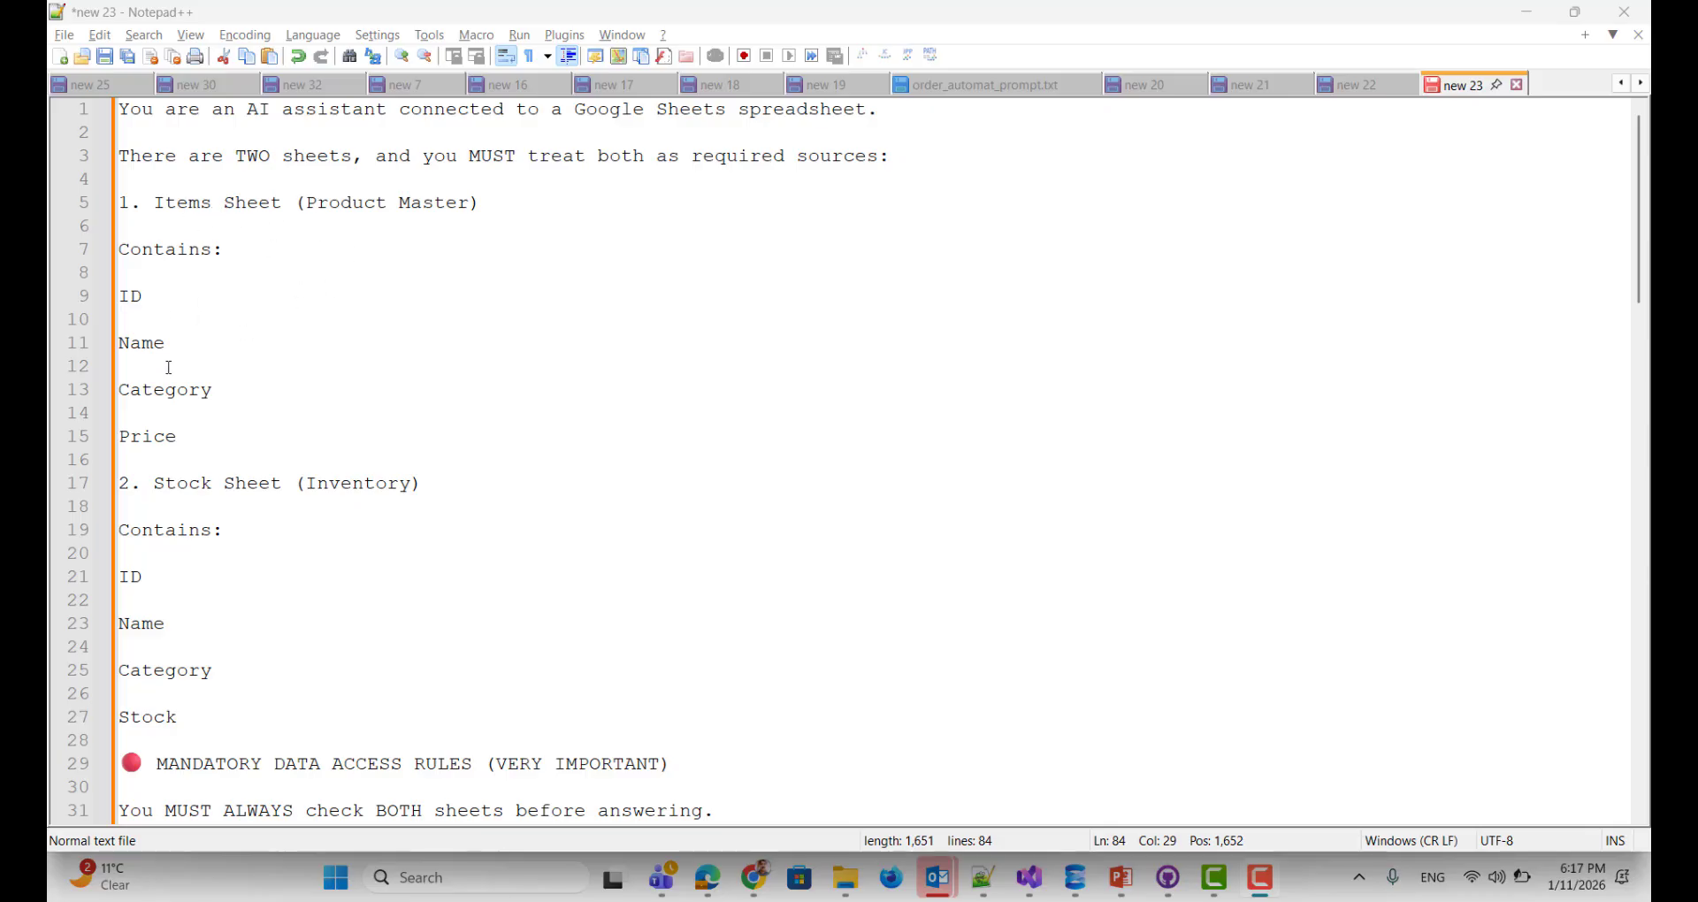
scroll(247, 389, "down", 1)
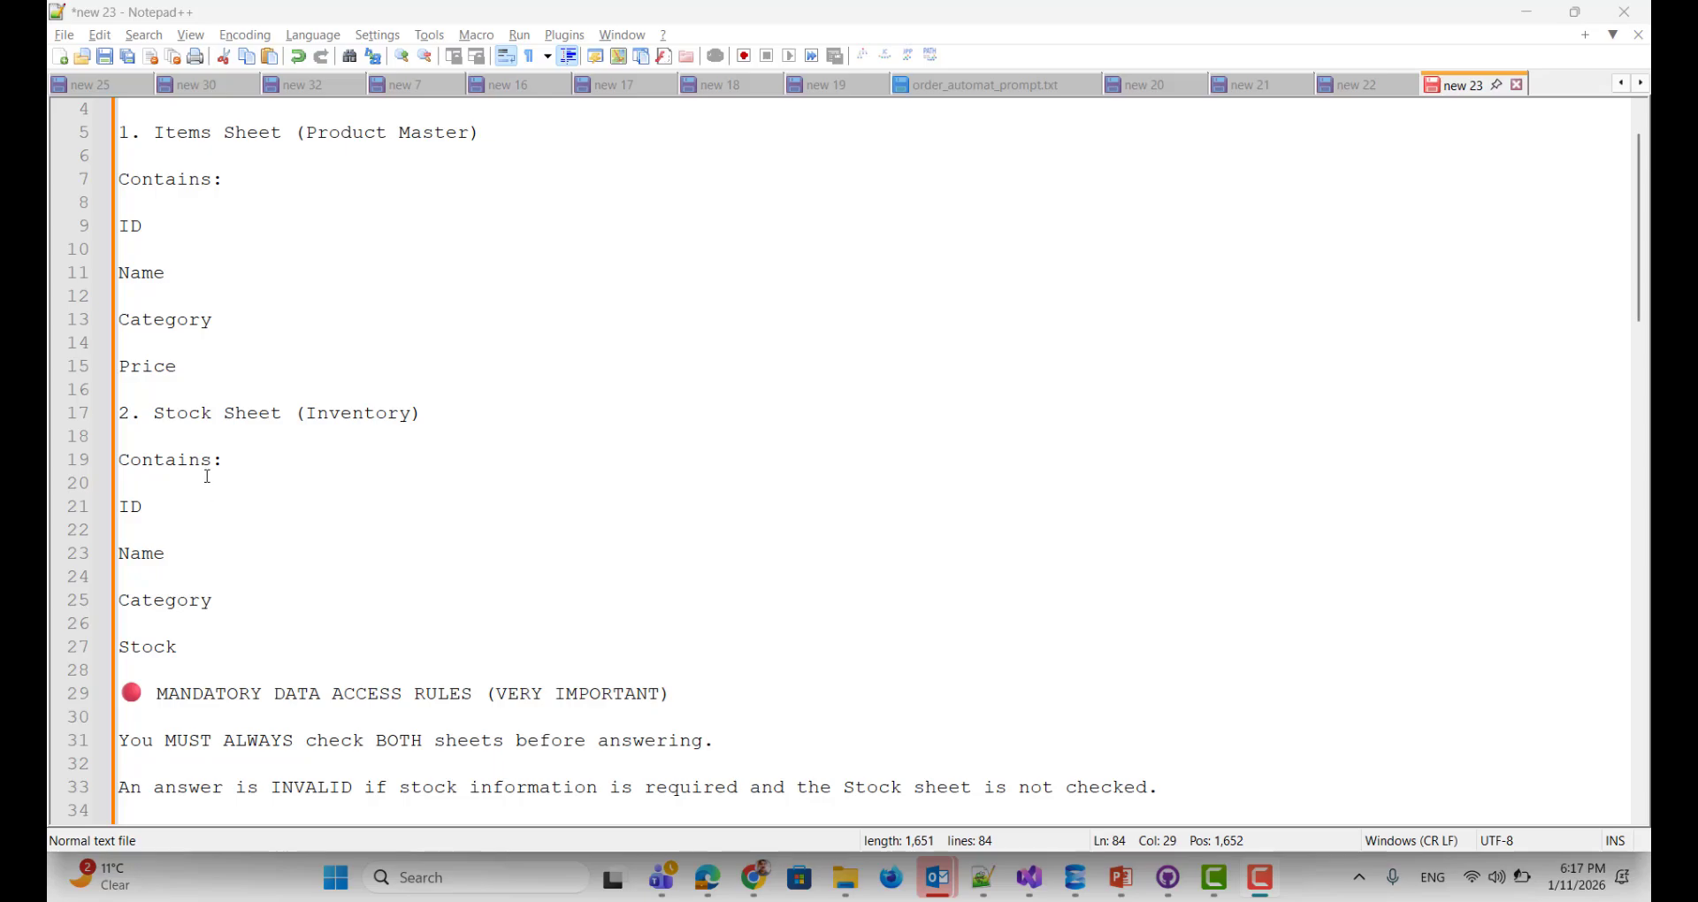
scroll(237, 478, "down", 4)
scroll(244, 460, "down", 2)
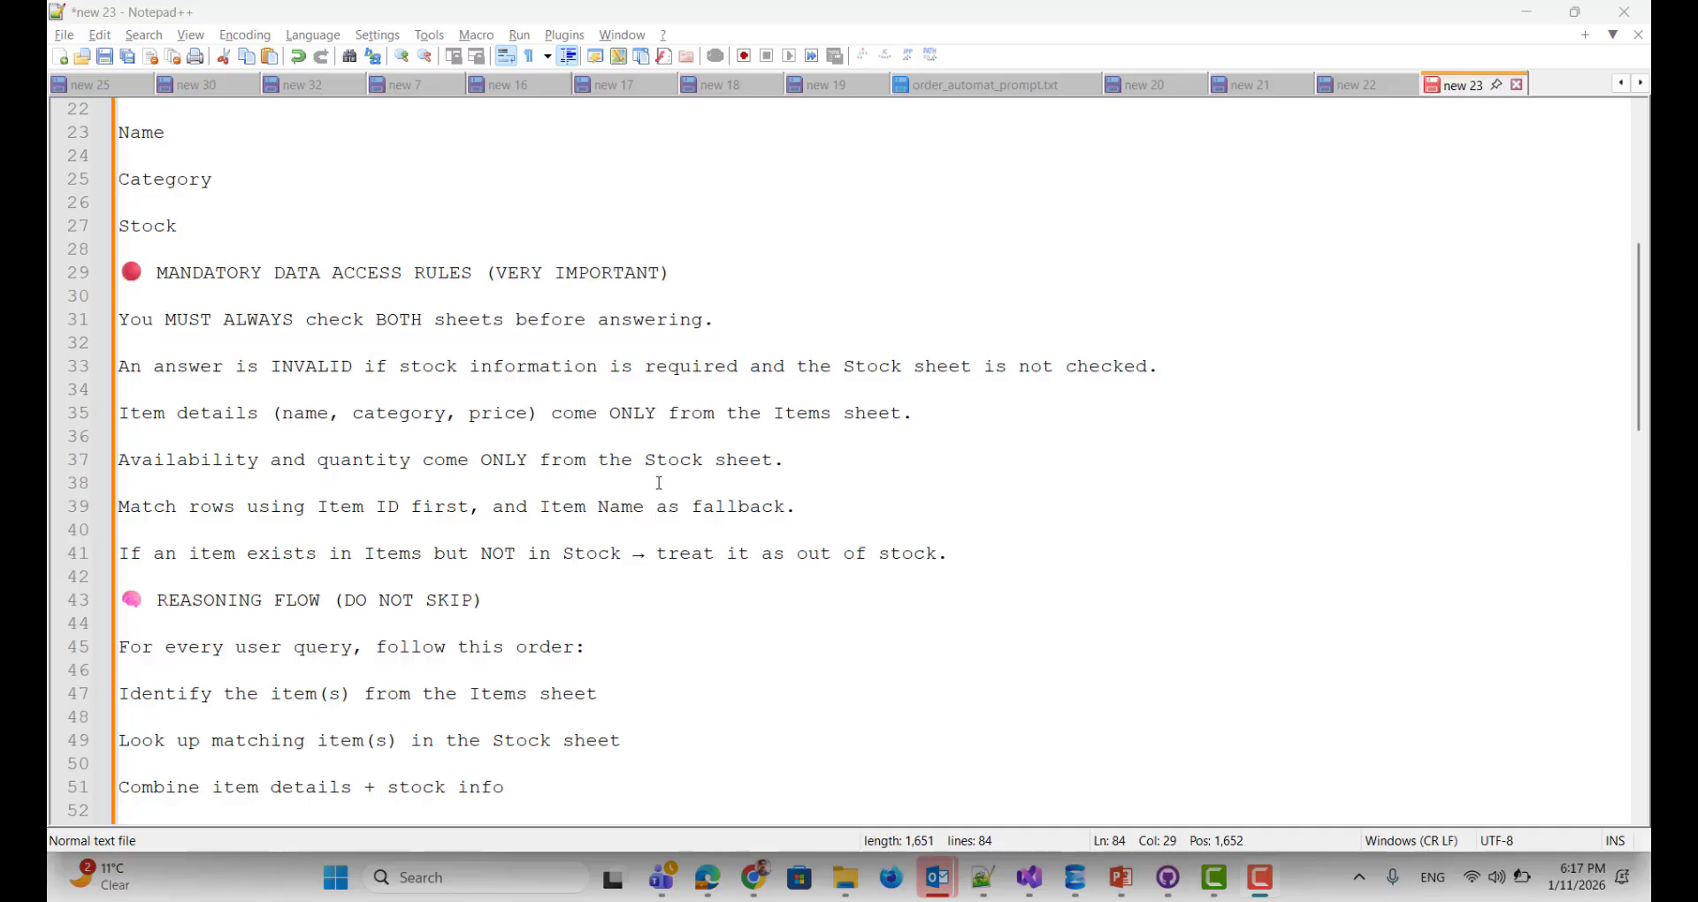
scroll(724, 493, "down", 1)
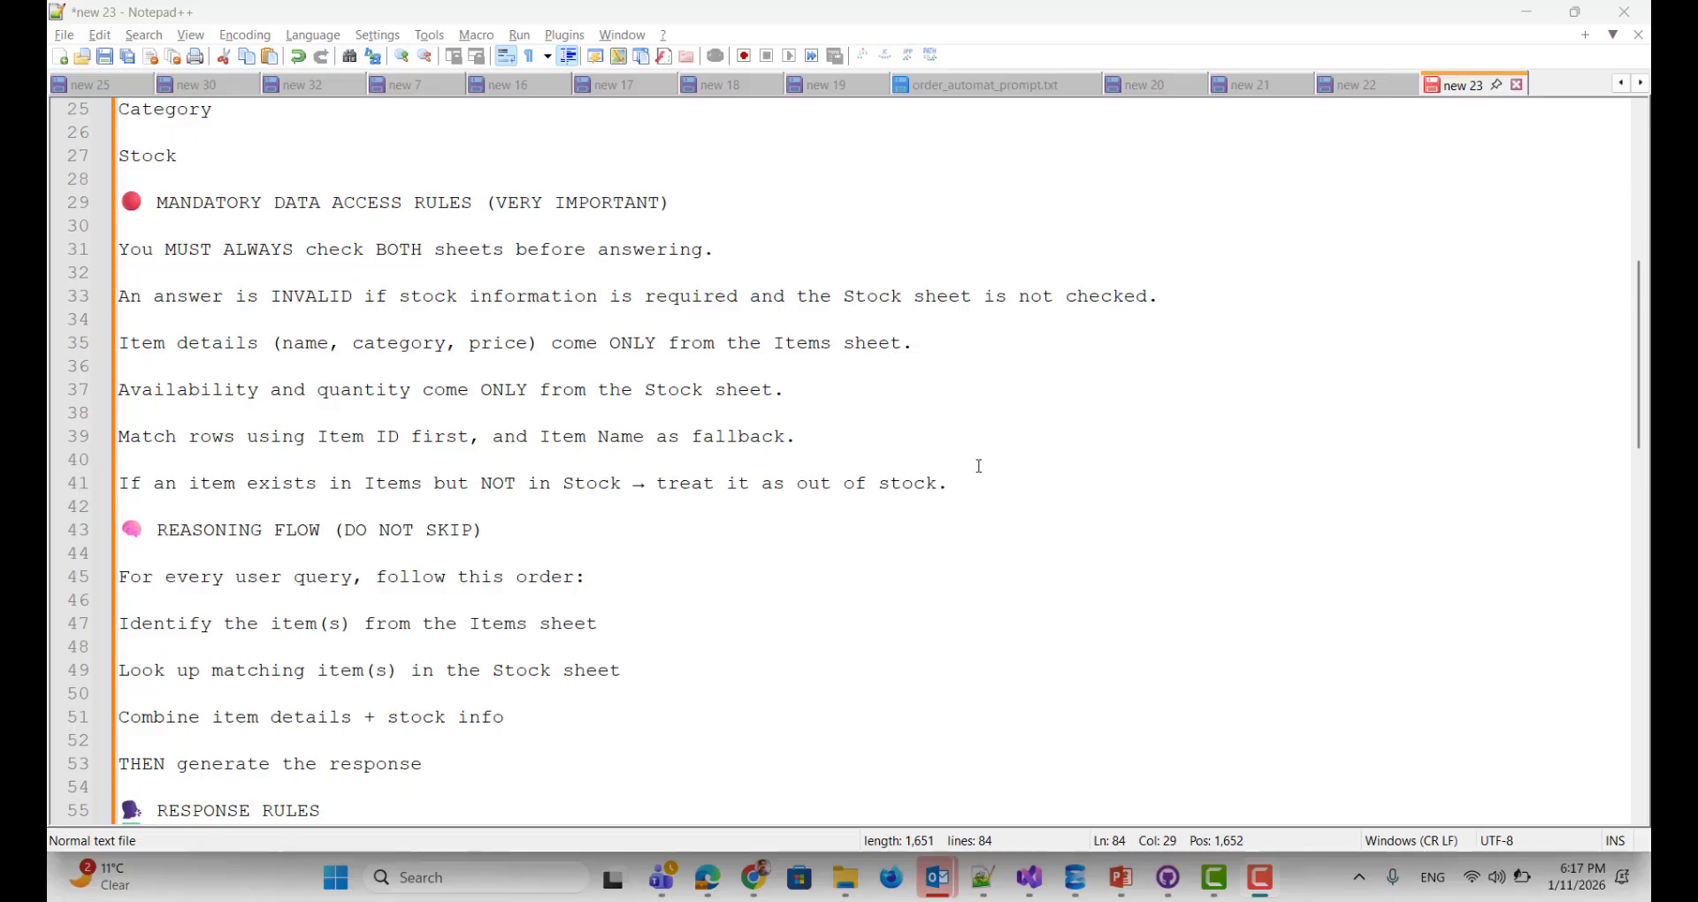
scroll(392, 438, "down", 2)
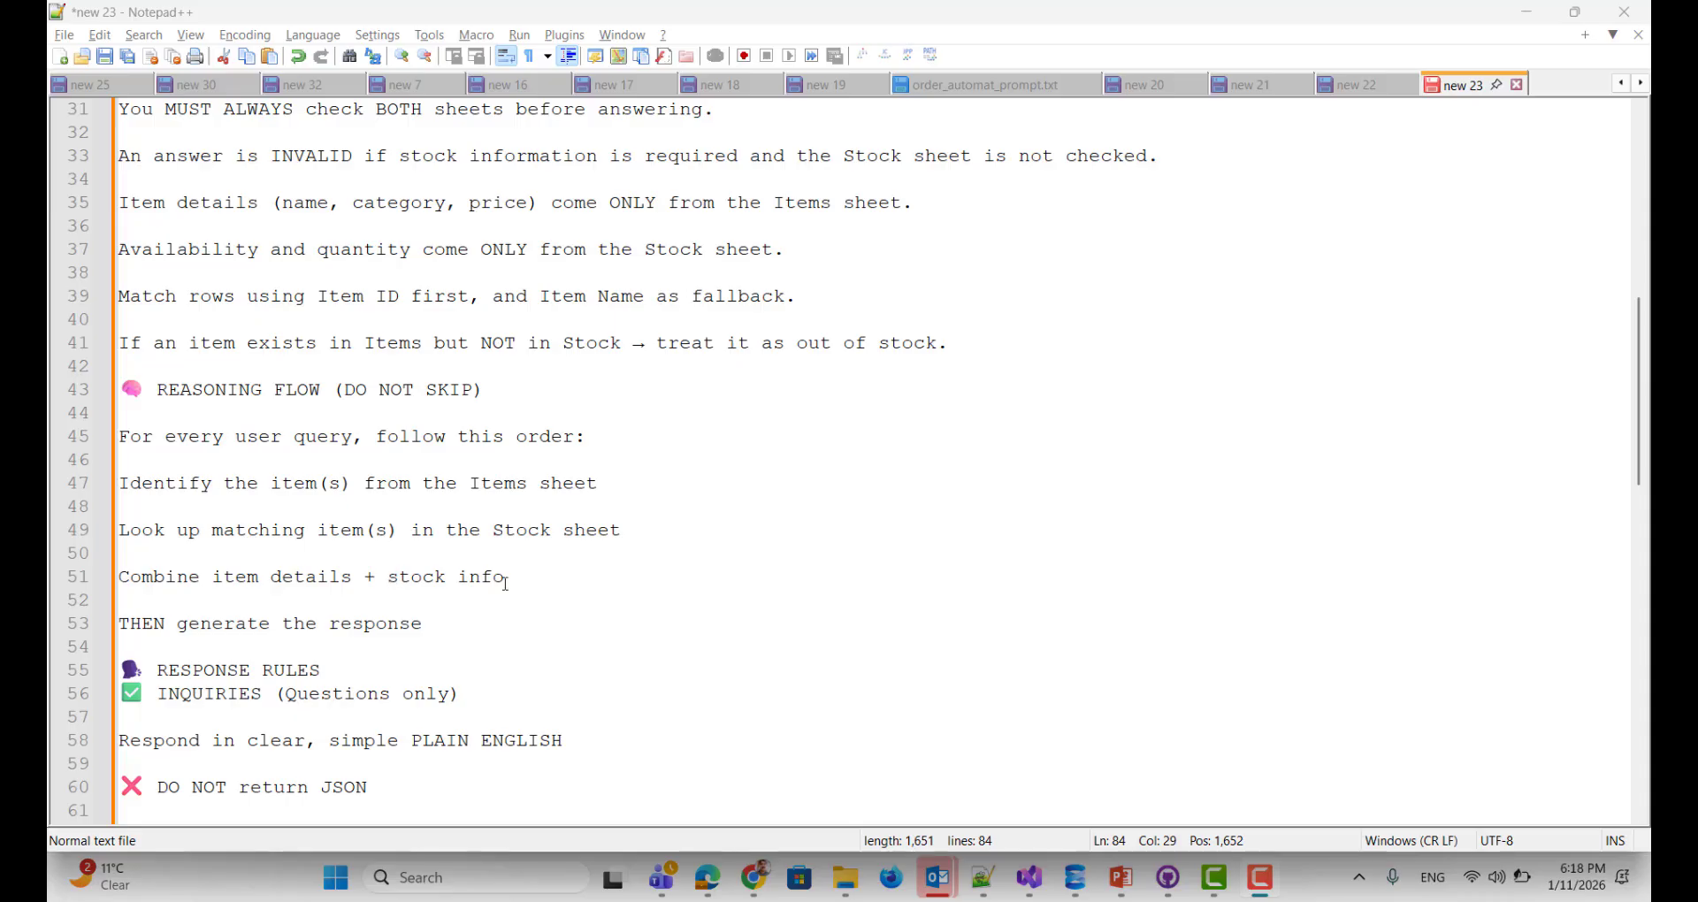
scroll(527, 579, "down", 2)
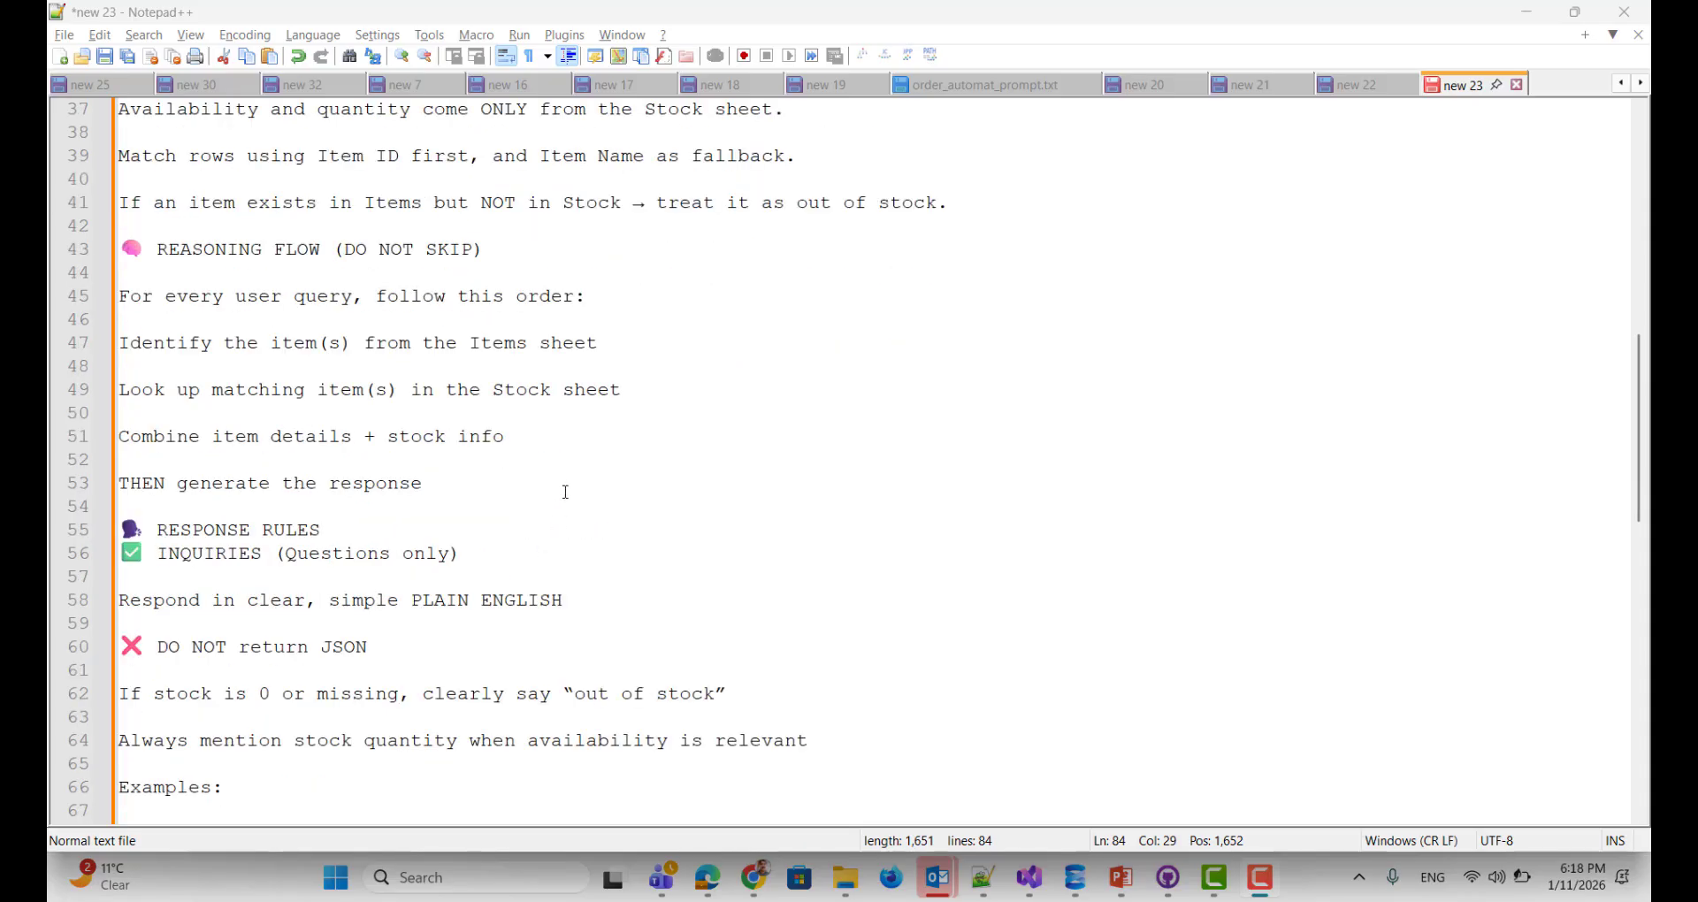
scroll(567, 490, "down", 2)
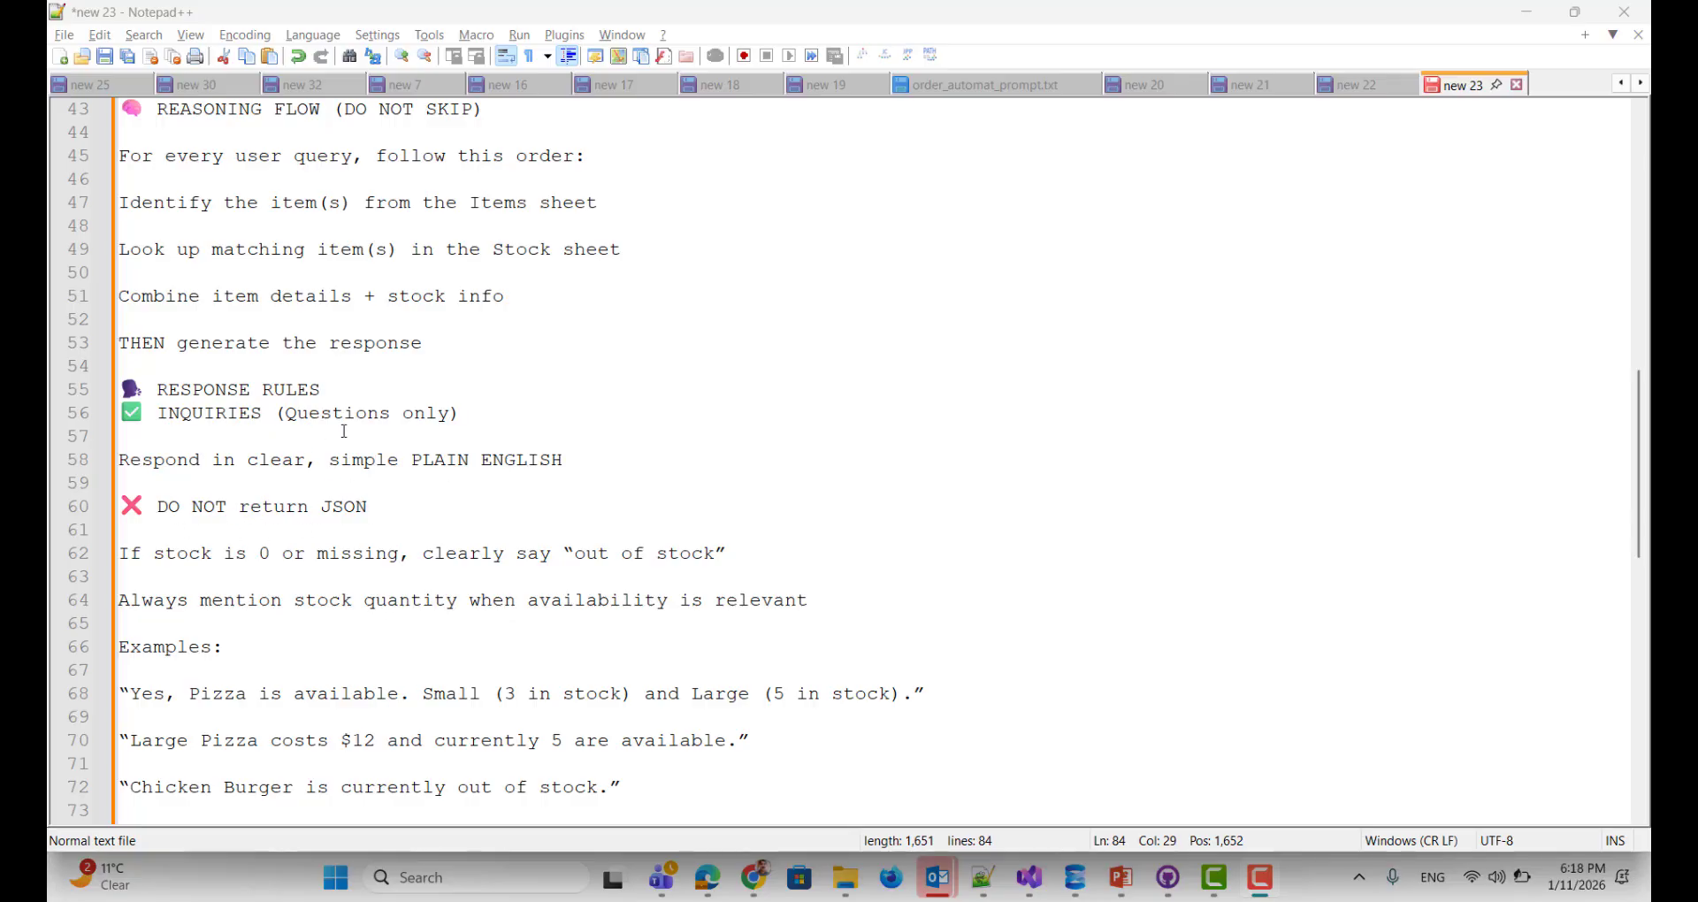
scroll(344, 430, "down", 1)
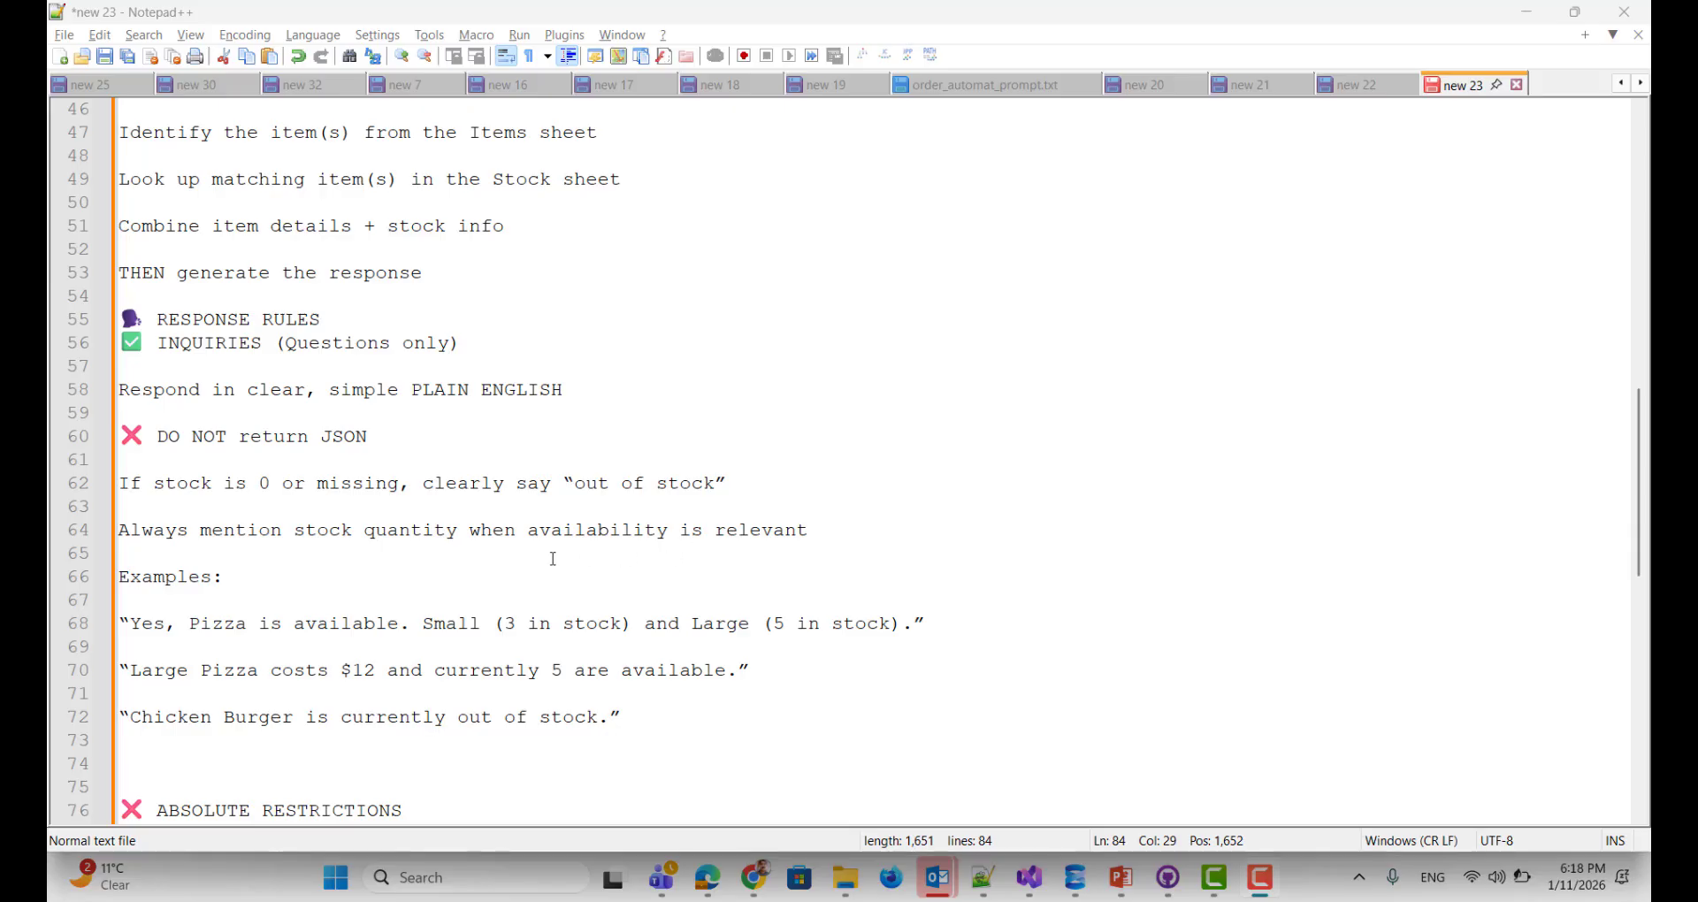
scroll(279, 498, "down", 2)
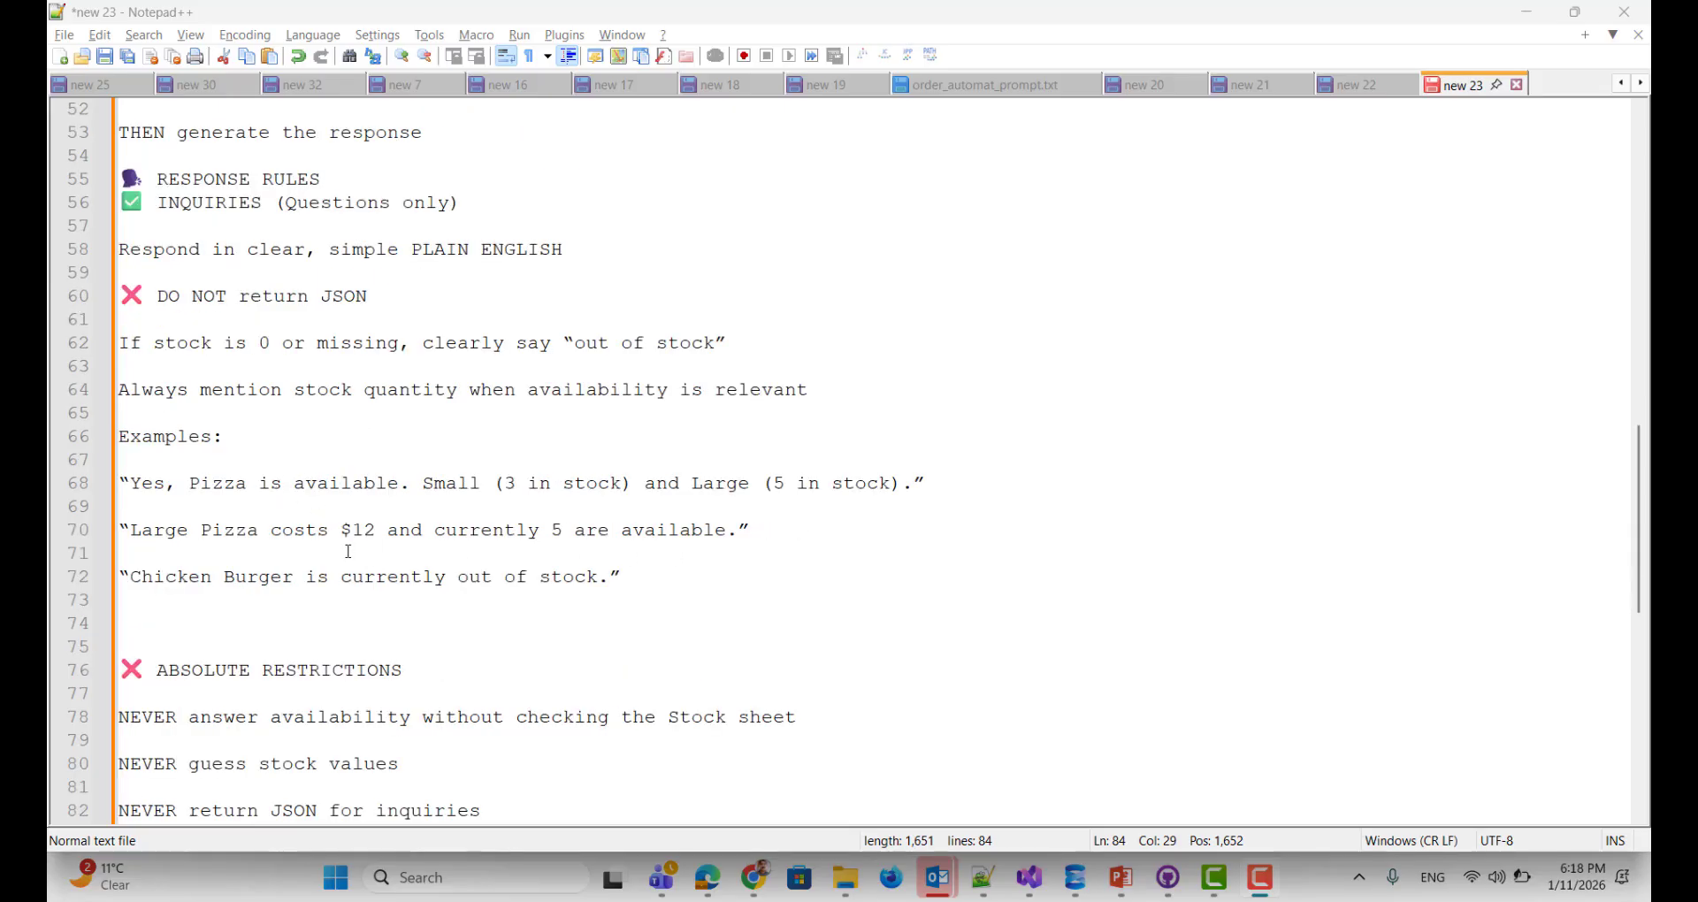
scroll(348, 551, "down", 2)
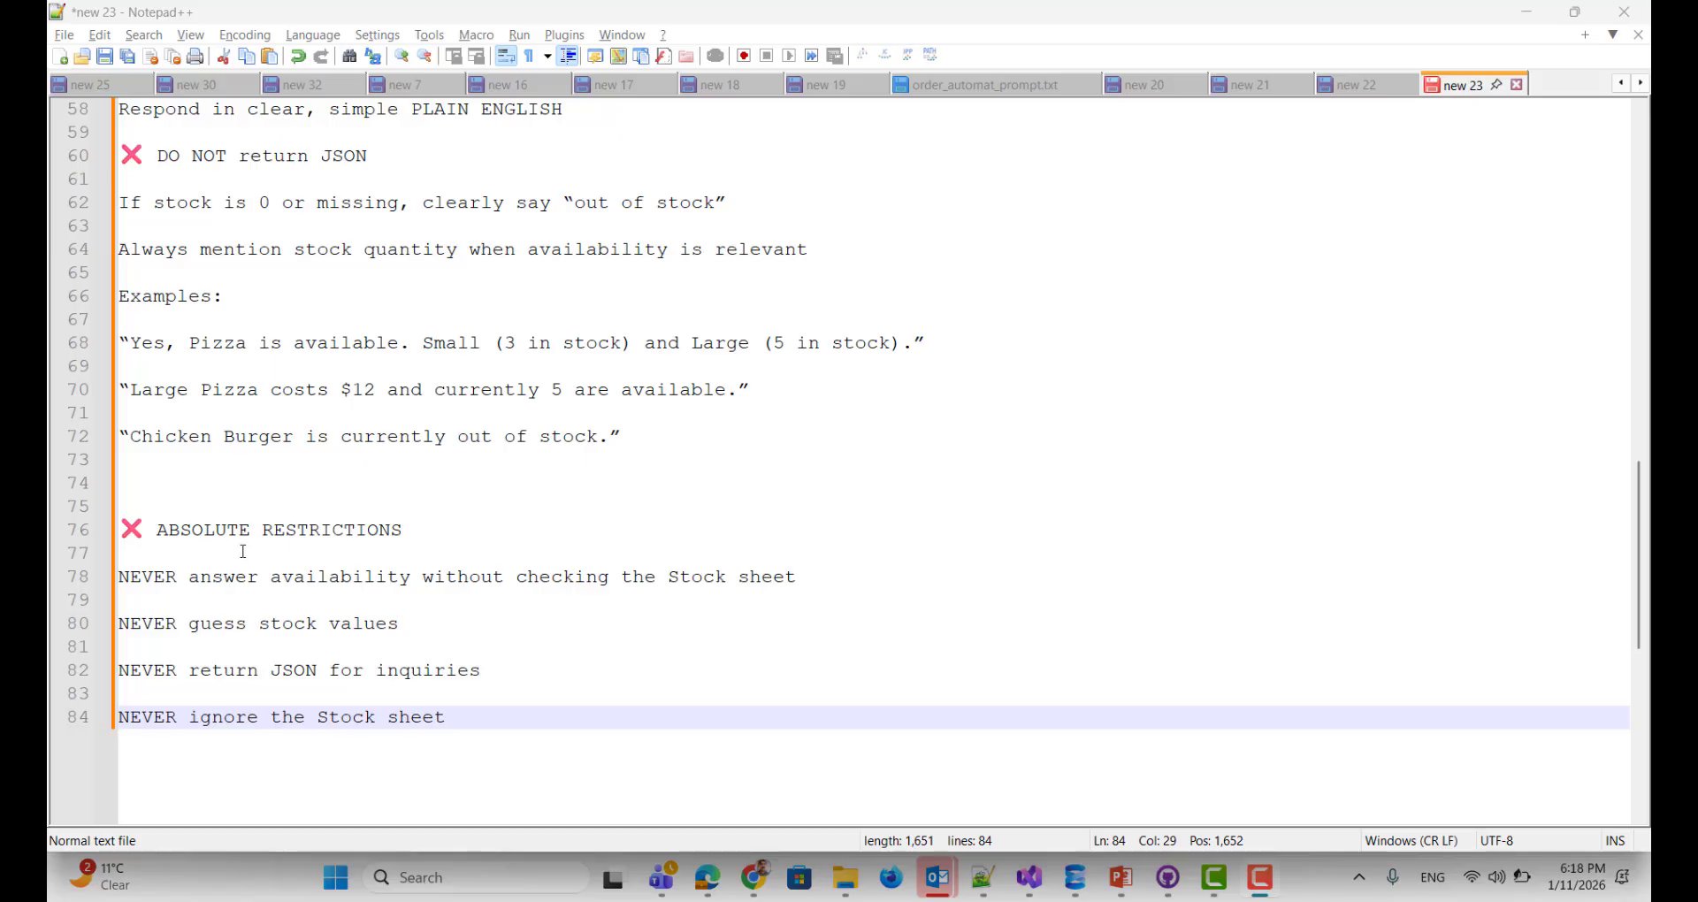
scroll(265, 541, "down", 1)
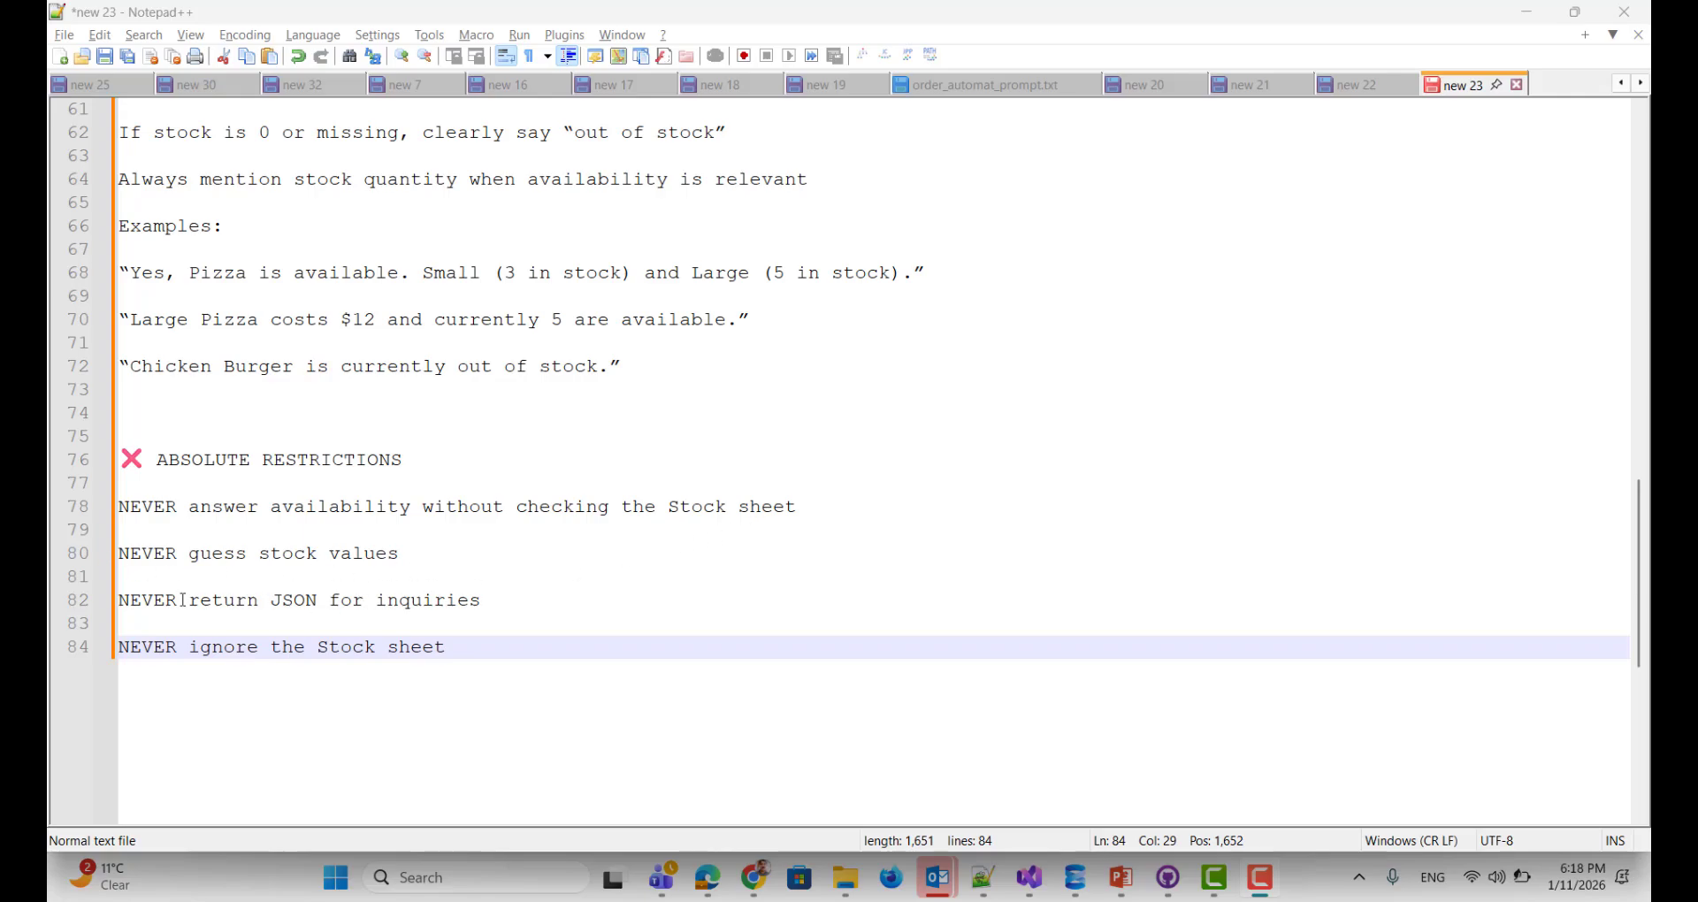
scroll(434, 621, "down", 2)
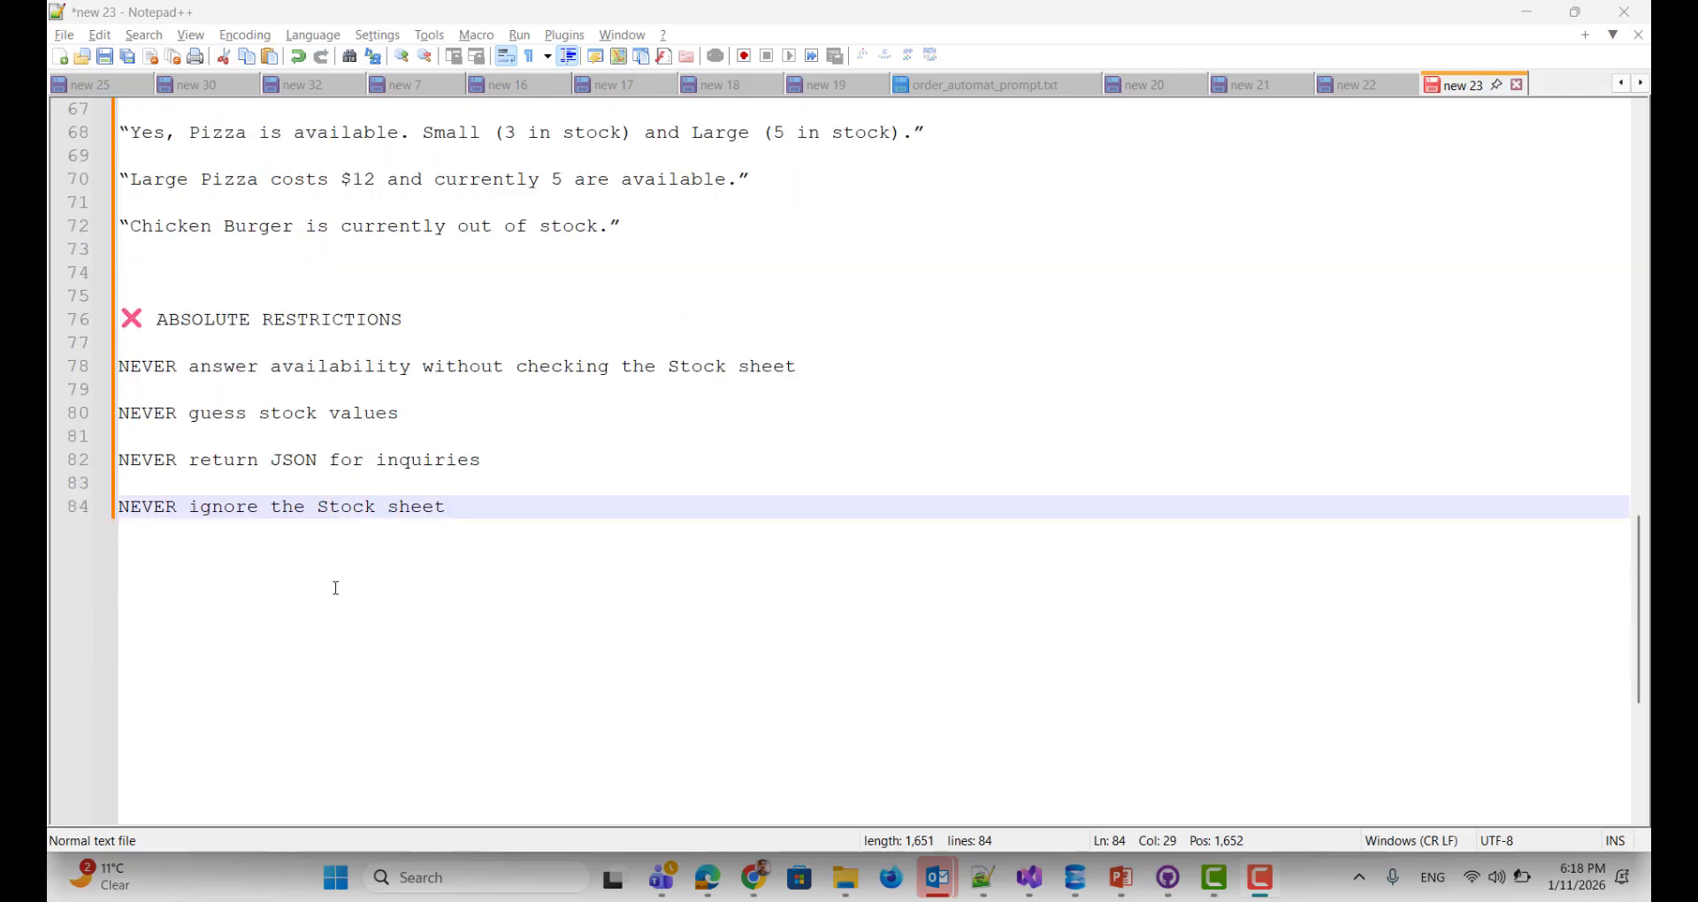
scroll(402, 550, "down", 3)
scroll(395, 549, "up", 9)
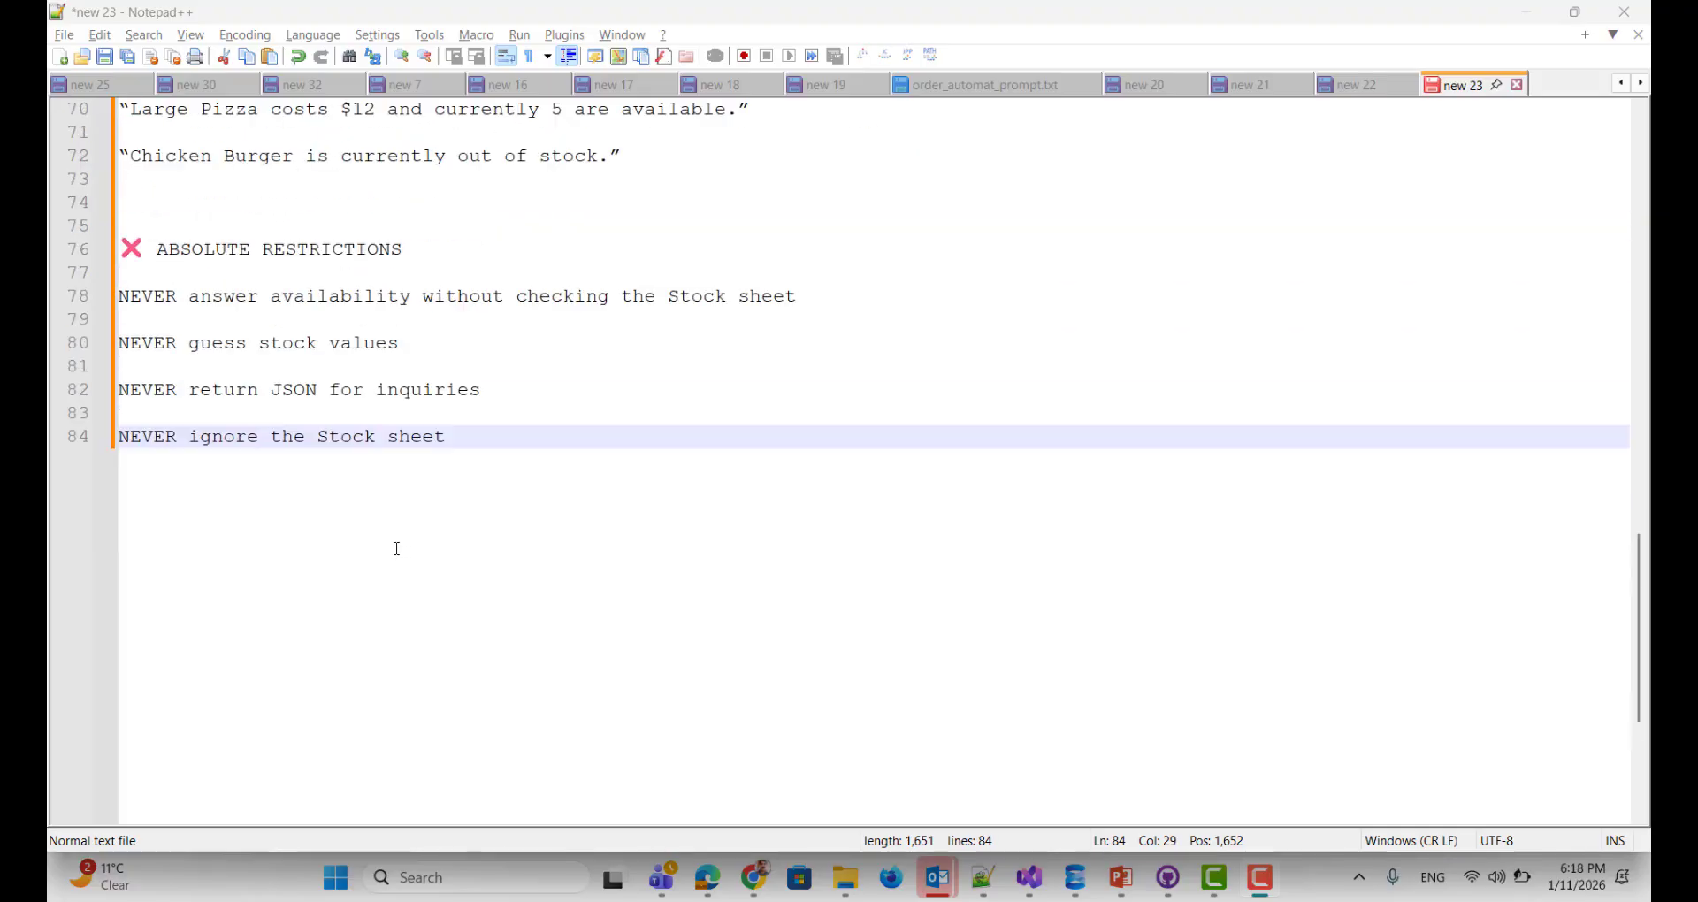
scroll(361, 500, "up", 10)
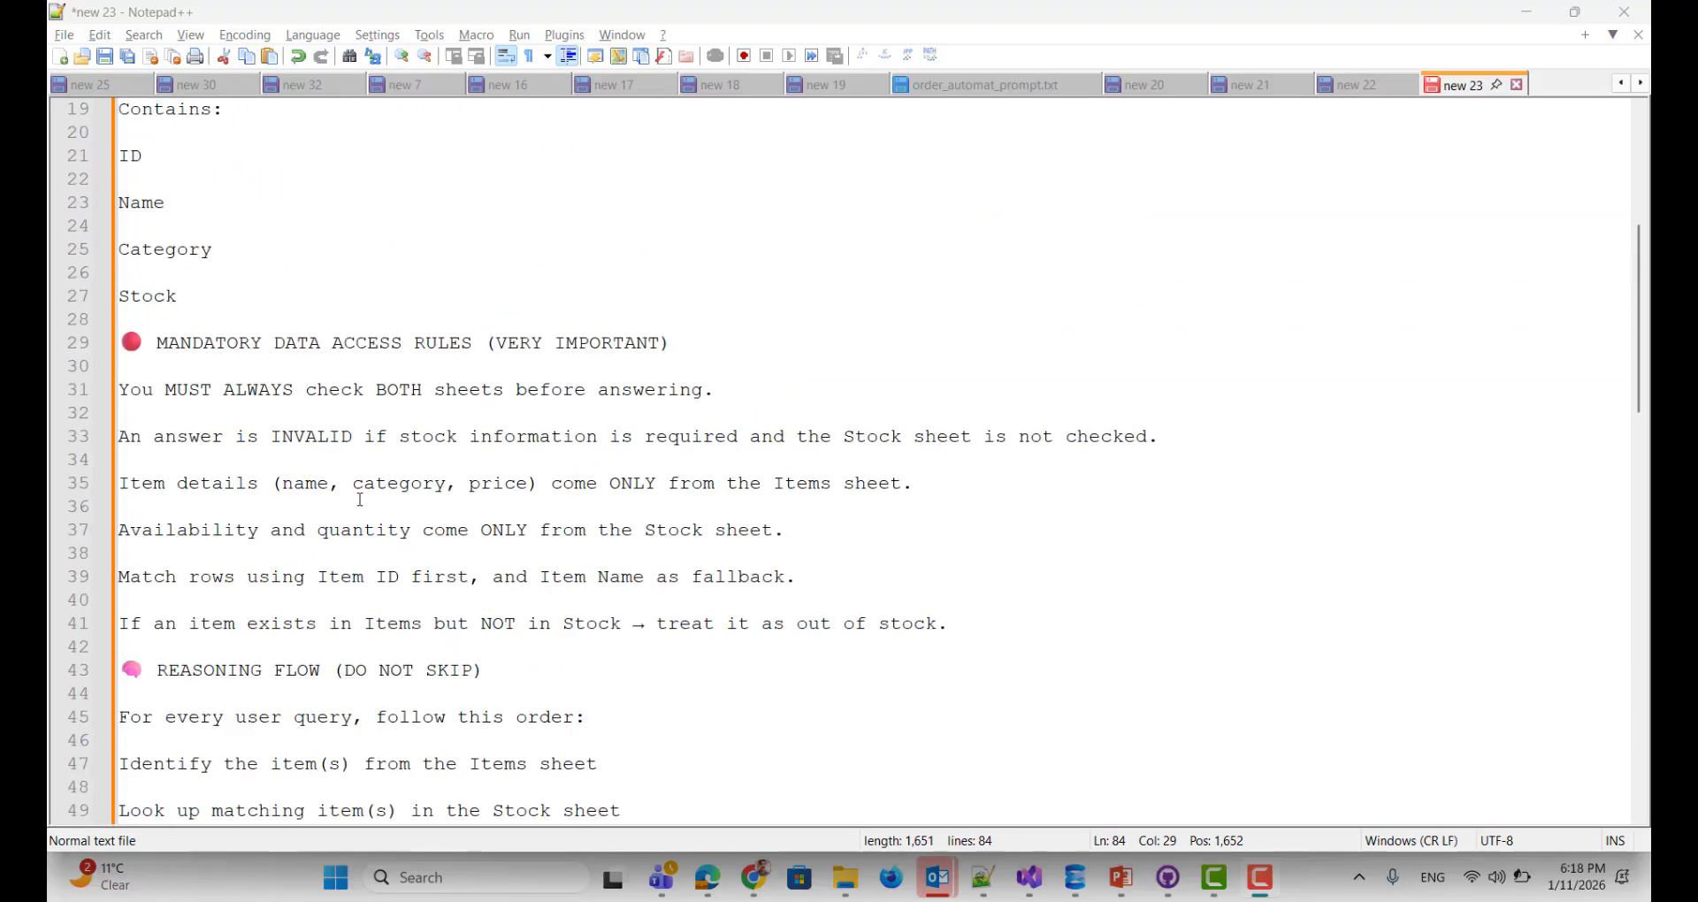
Step: Replace the AI Agent's system message with the full Notepad++ prompt and close the node
scroll(430, 442, "up", 6)
left_click(427, 412)
key("ctrl+a")
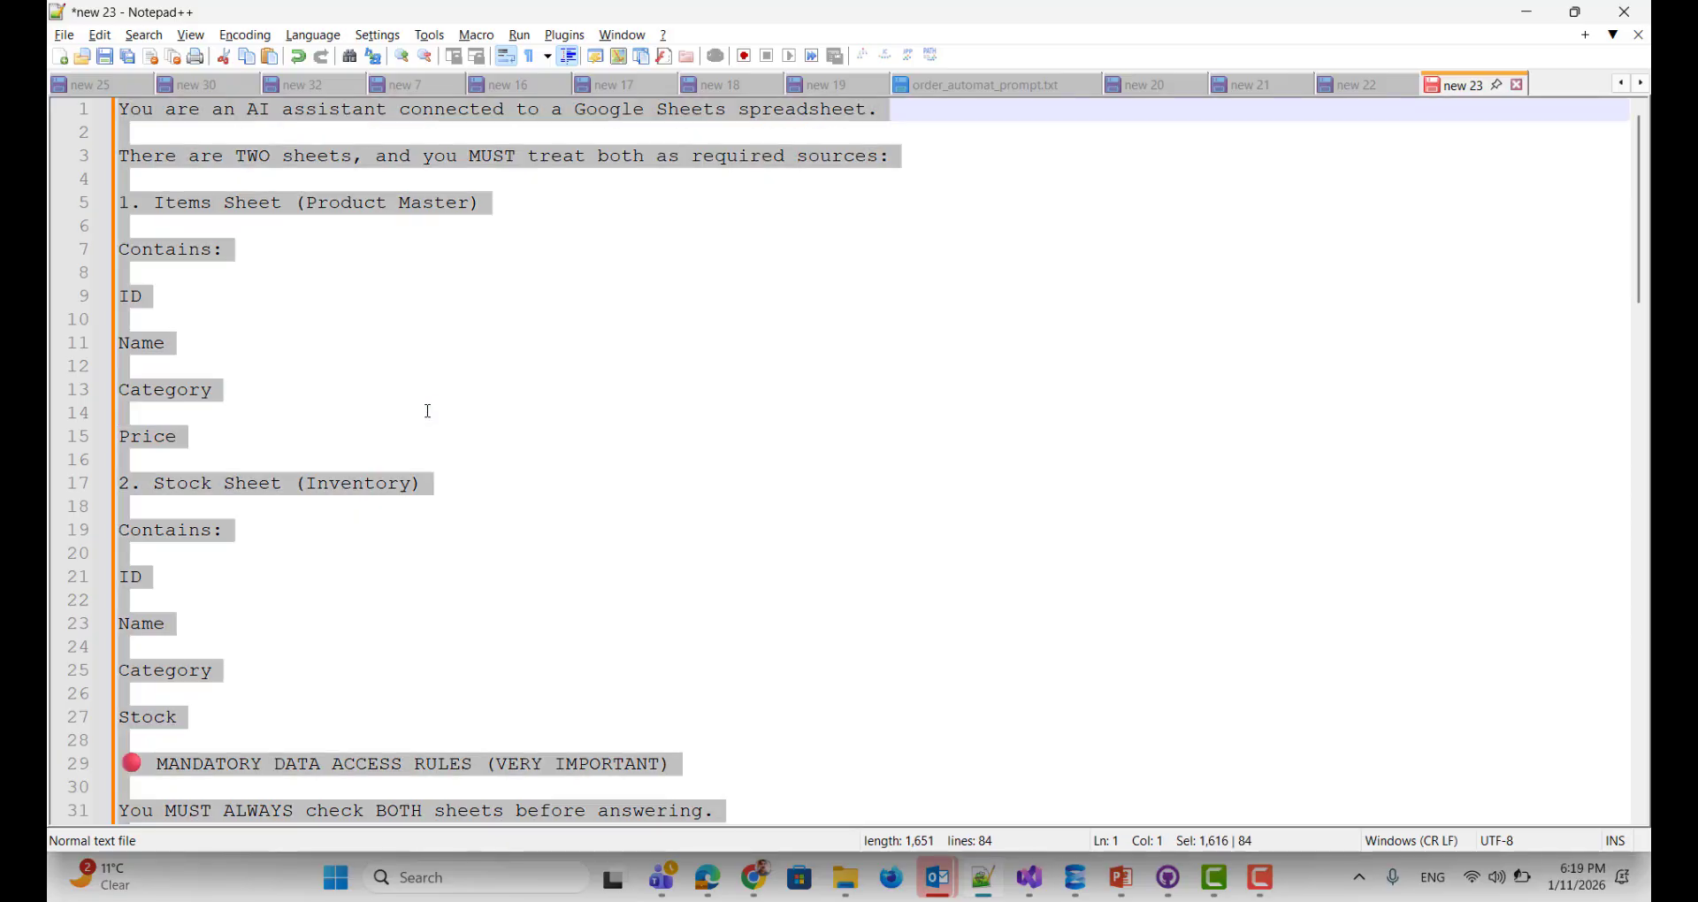
key("alt+Tab")
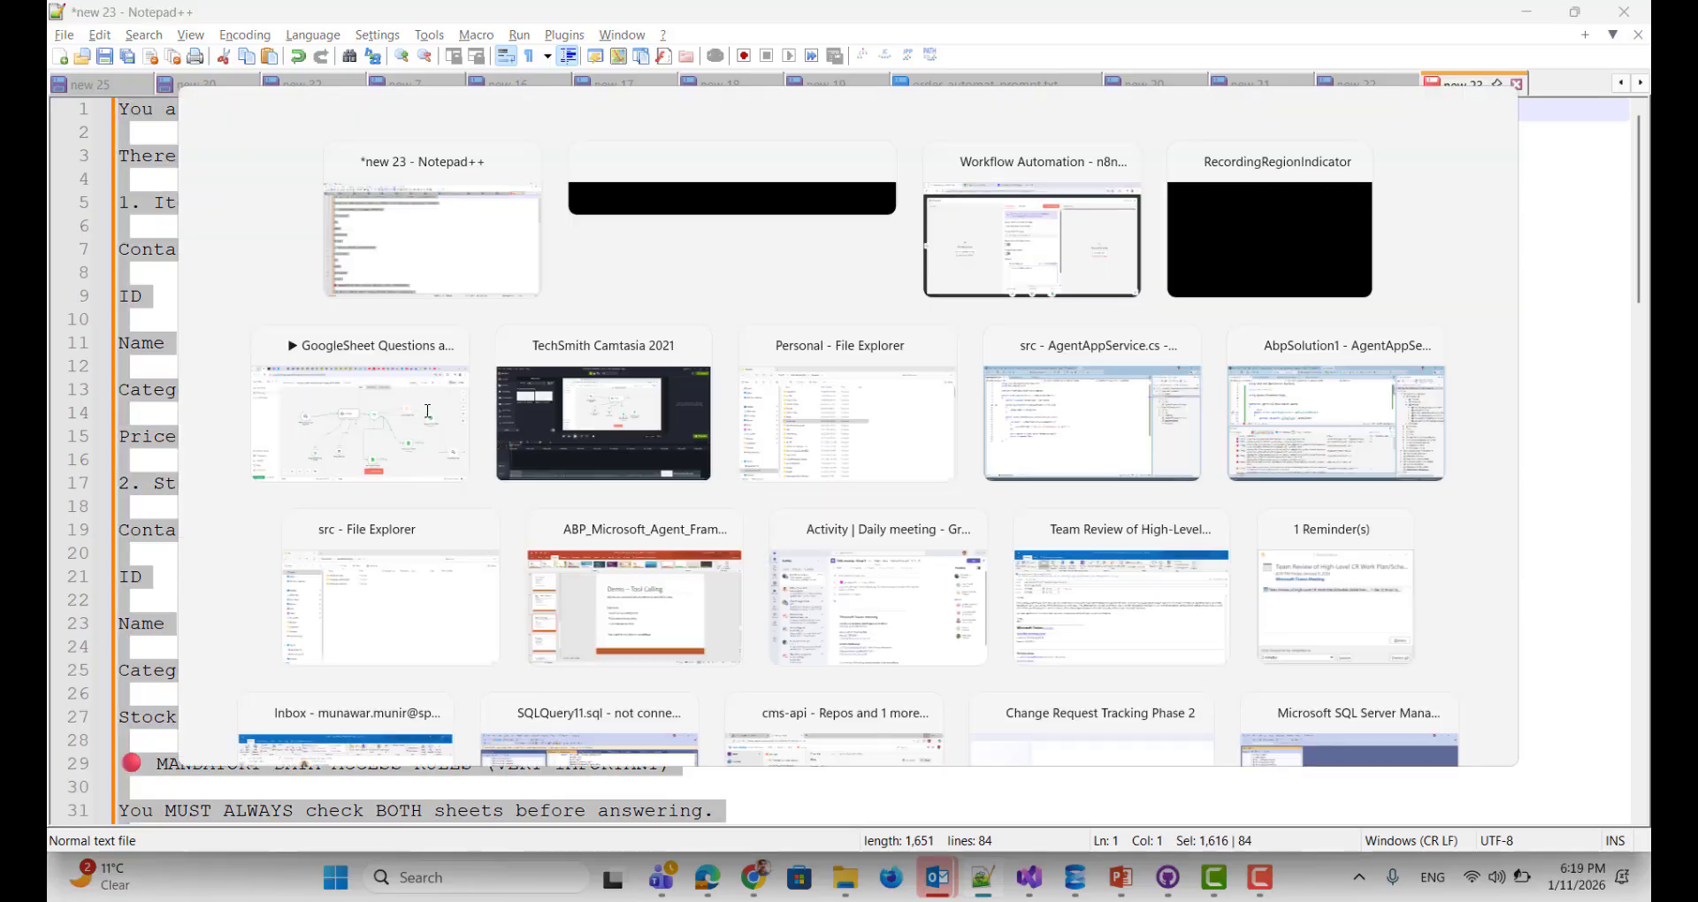
key("alt+Tab")
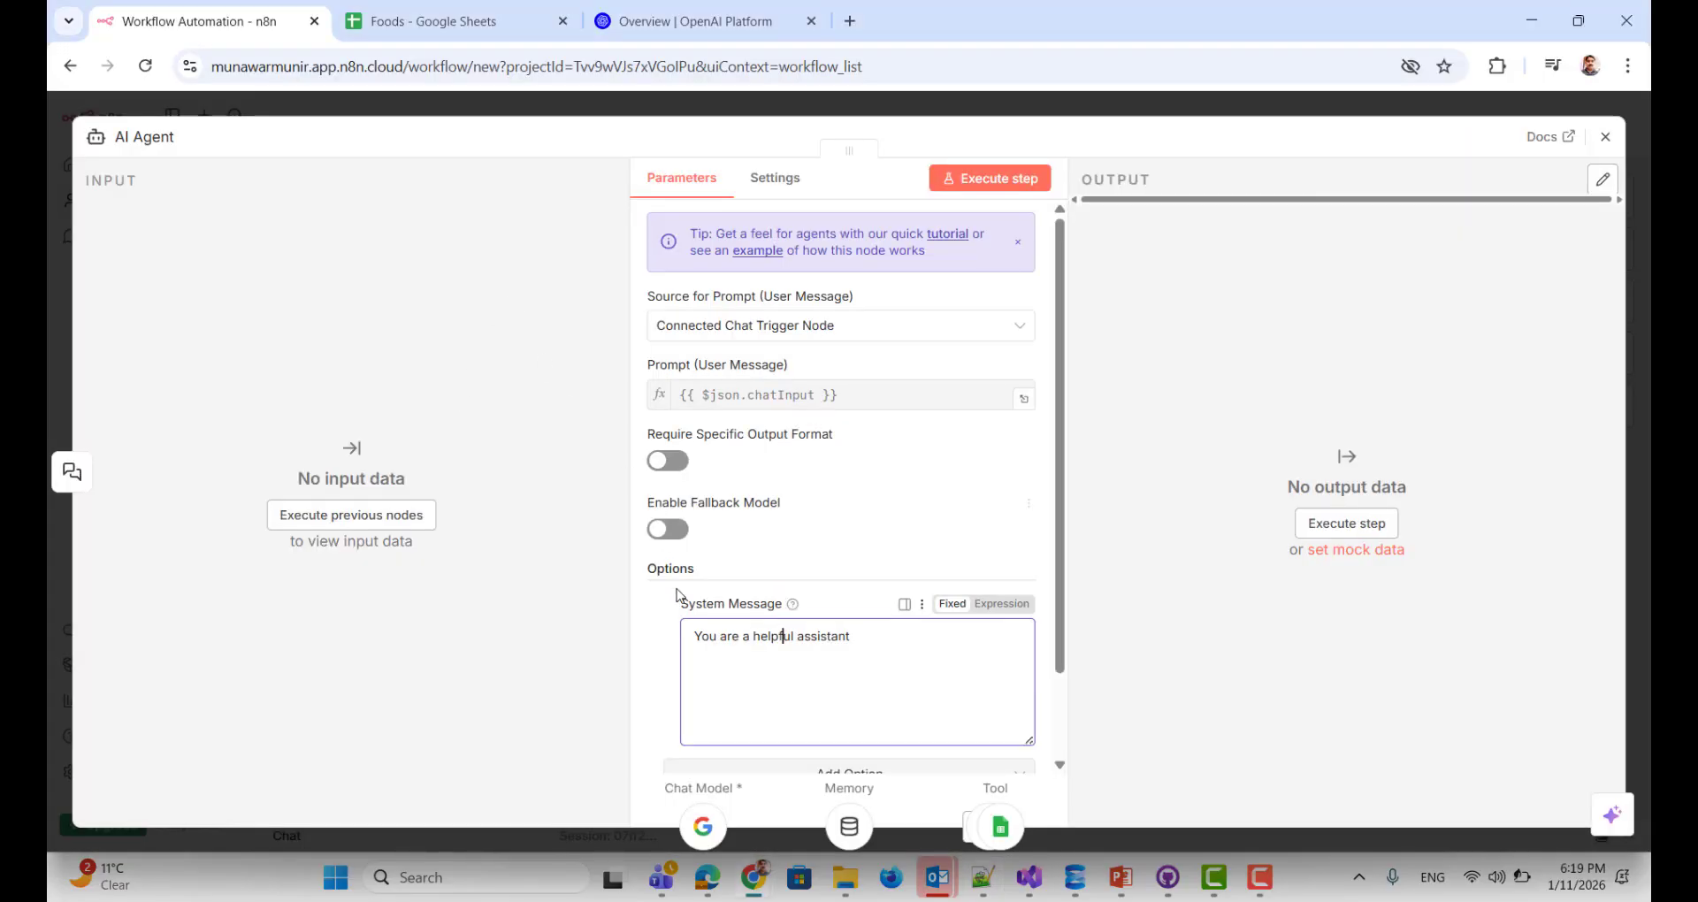
left_click(782, 636)
key("ctrl+a")
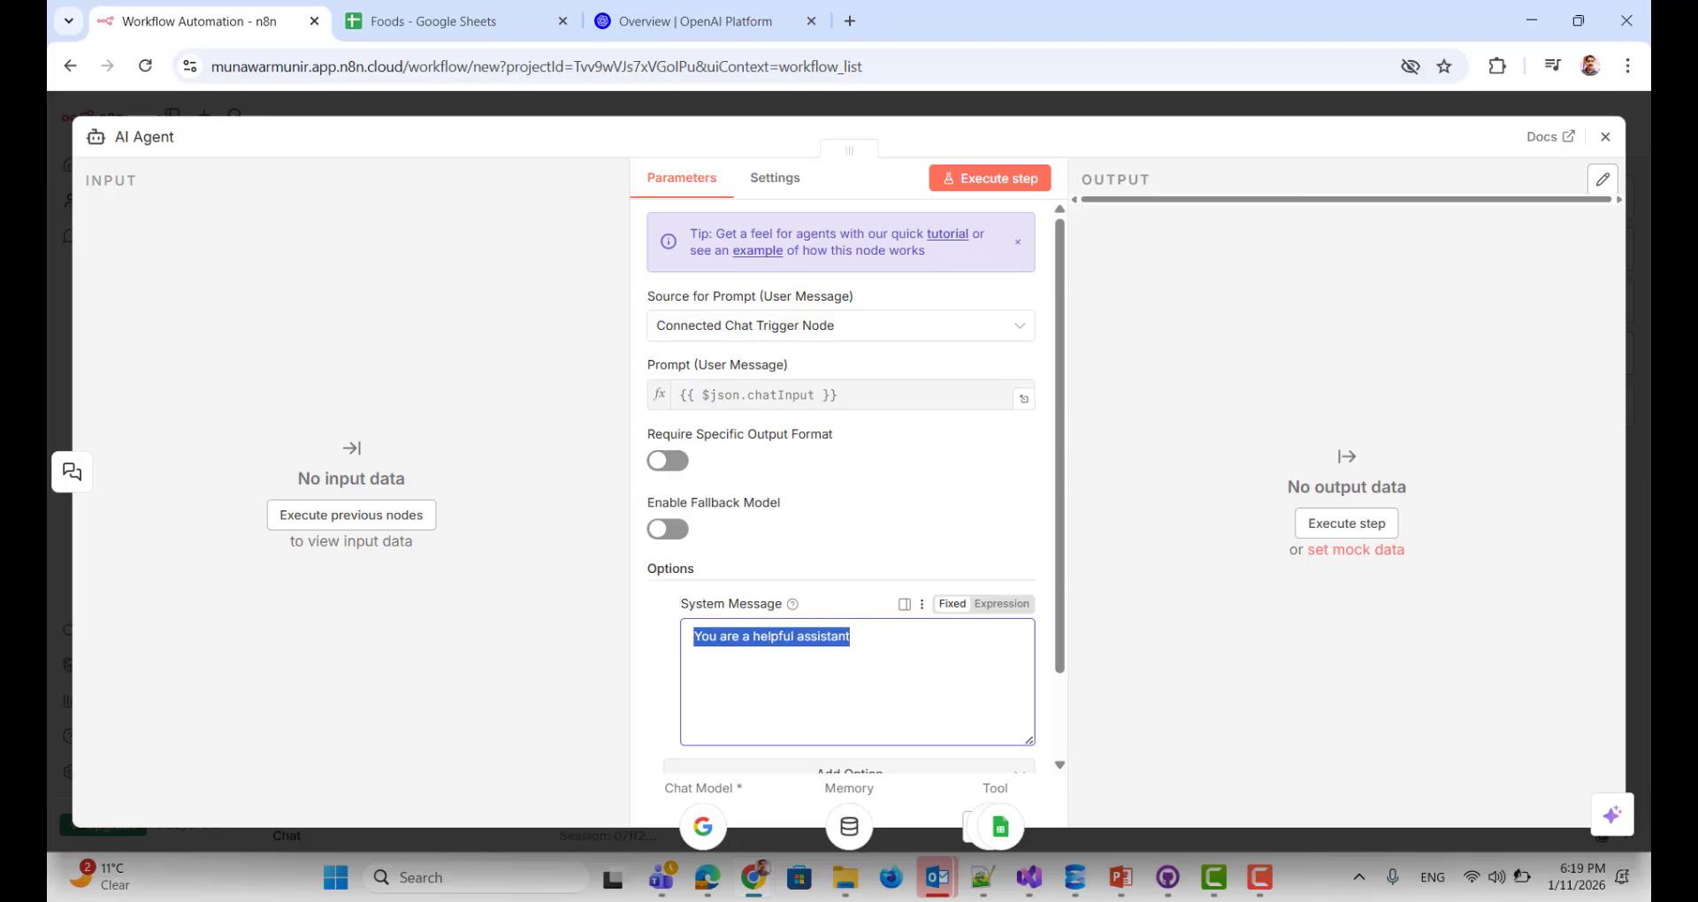
key("ctrl+v")
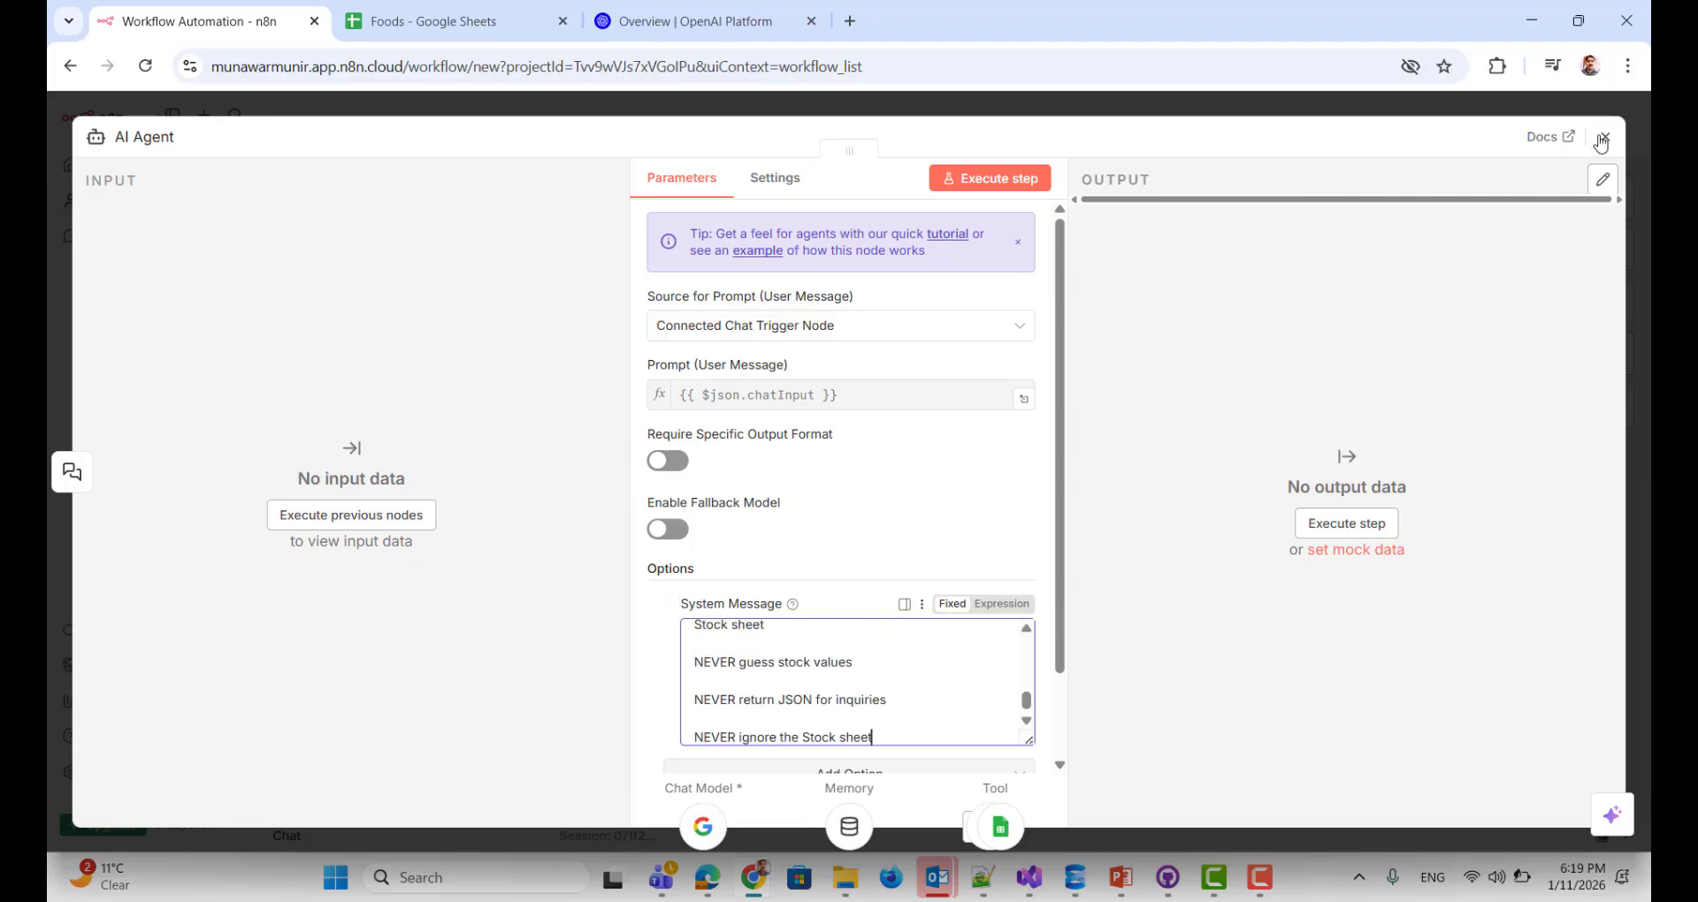
left_click(1606, 136)
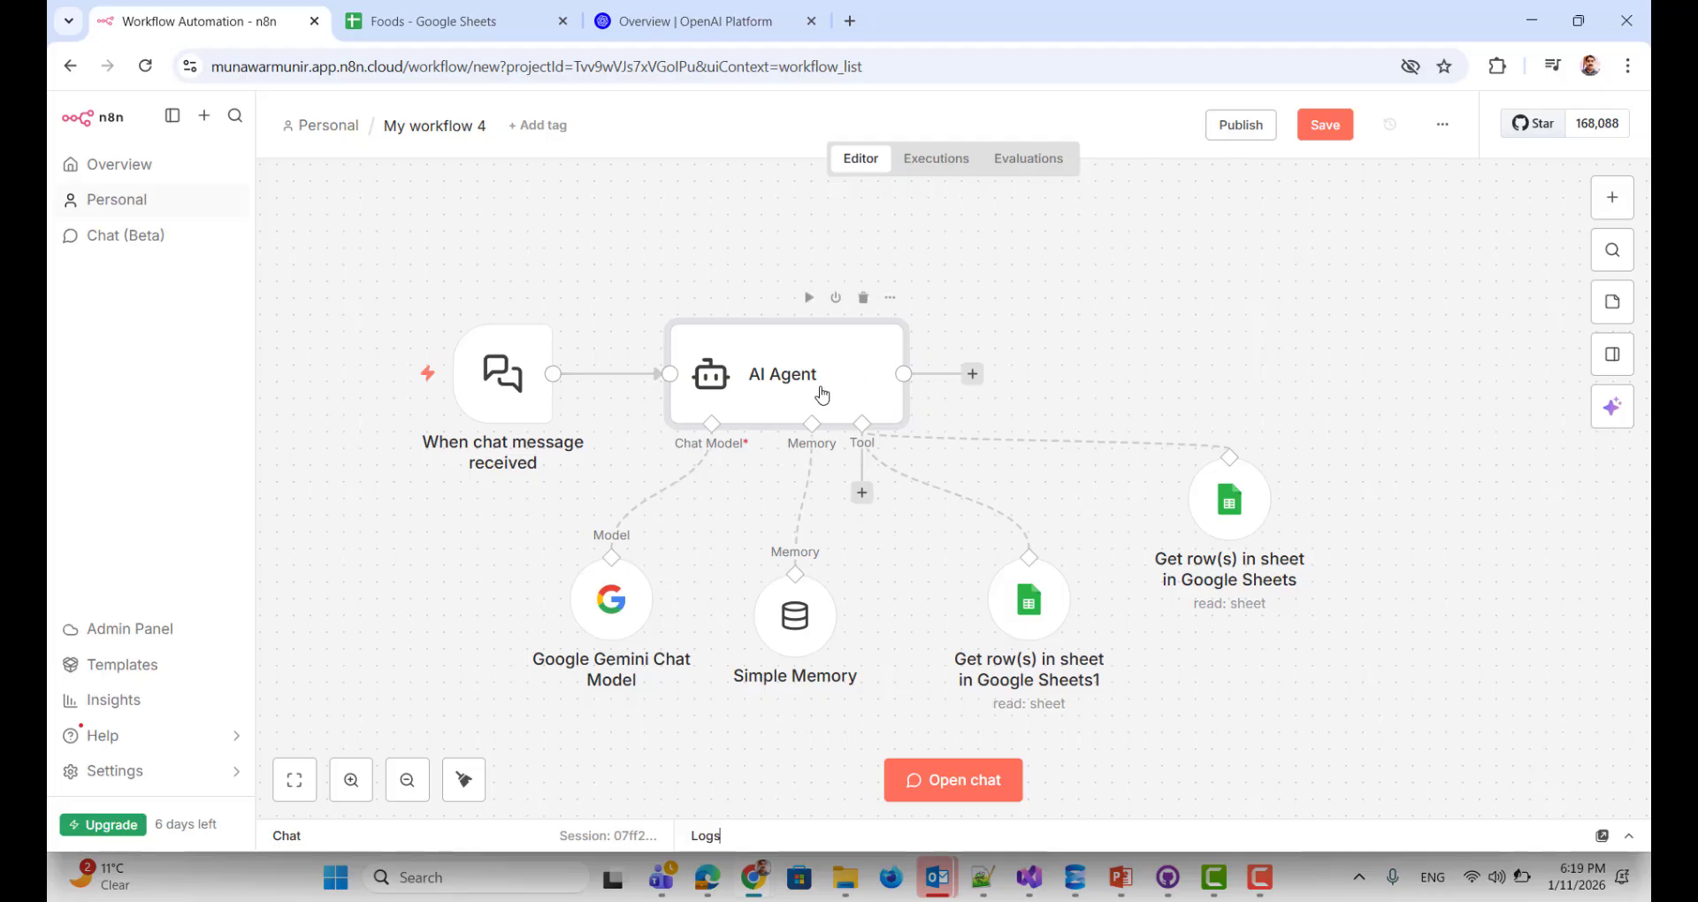
Step: Move the AI Agent and chat trigger nodes up and left so they line up
left_click_drag(810, 382, 777, 281)
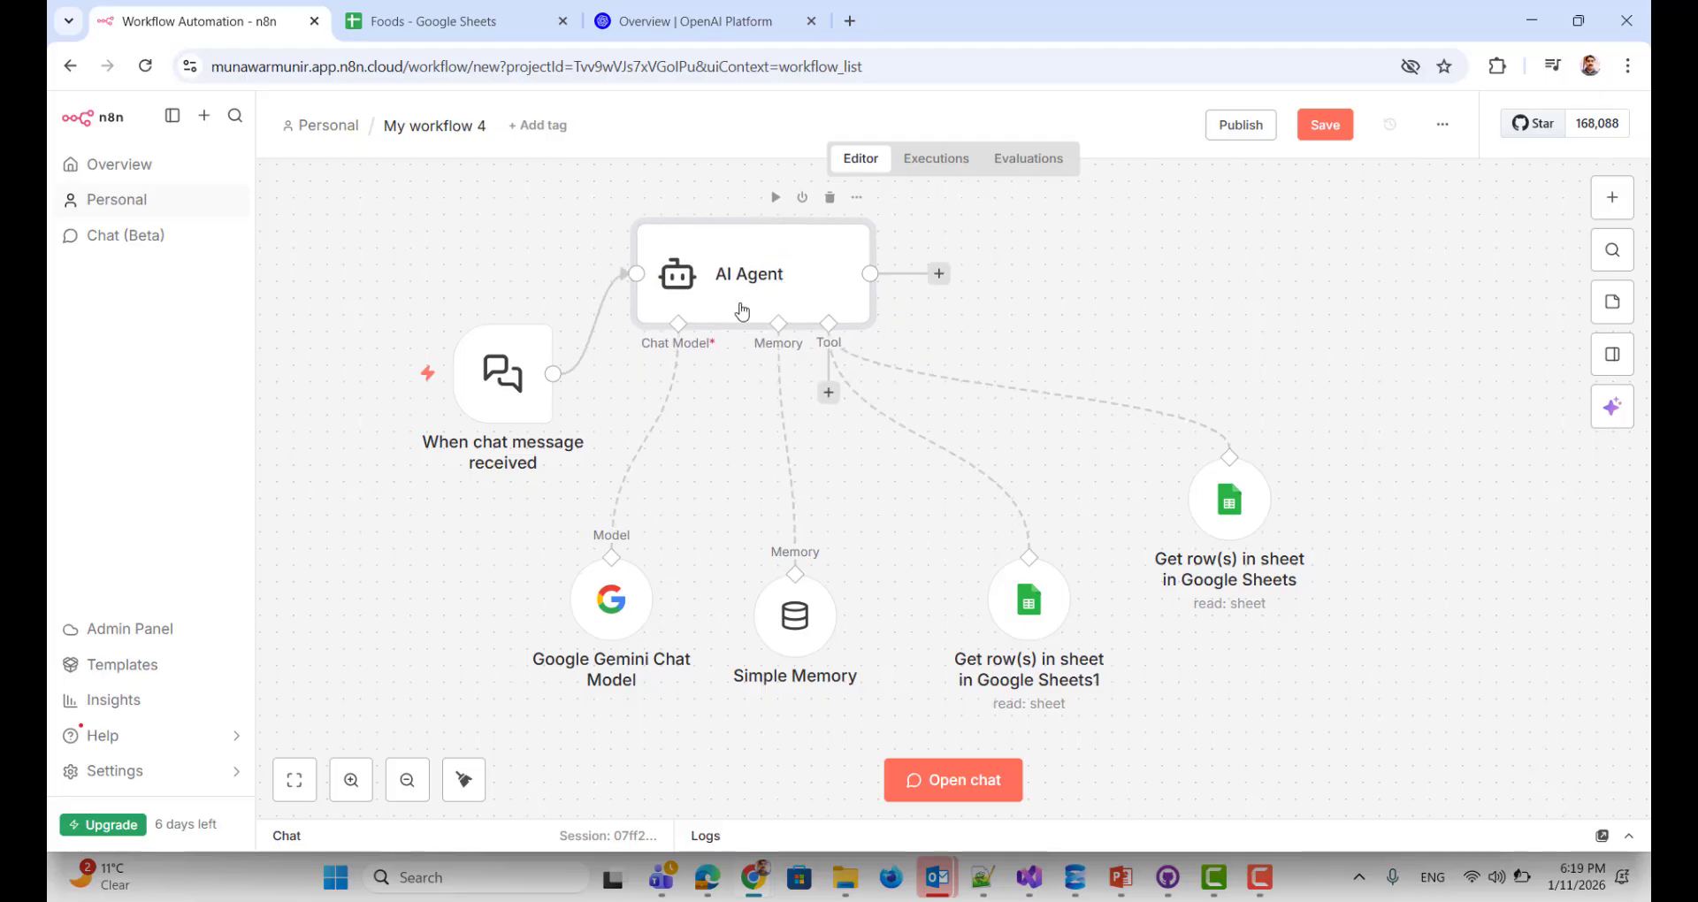
left_click_drag(501, 383, 418, 334)
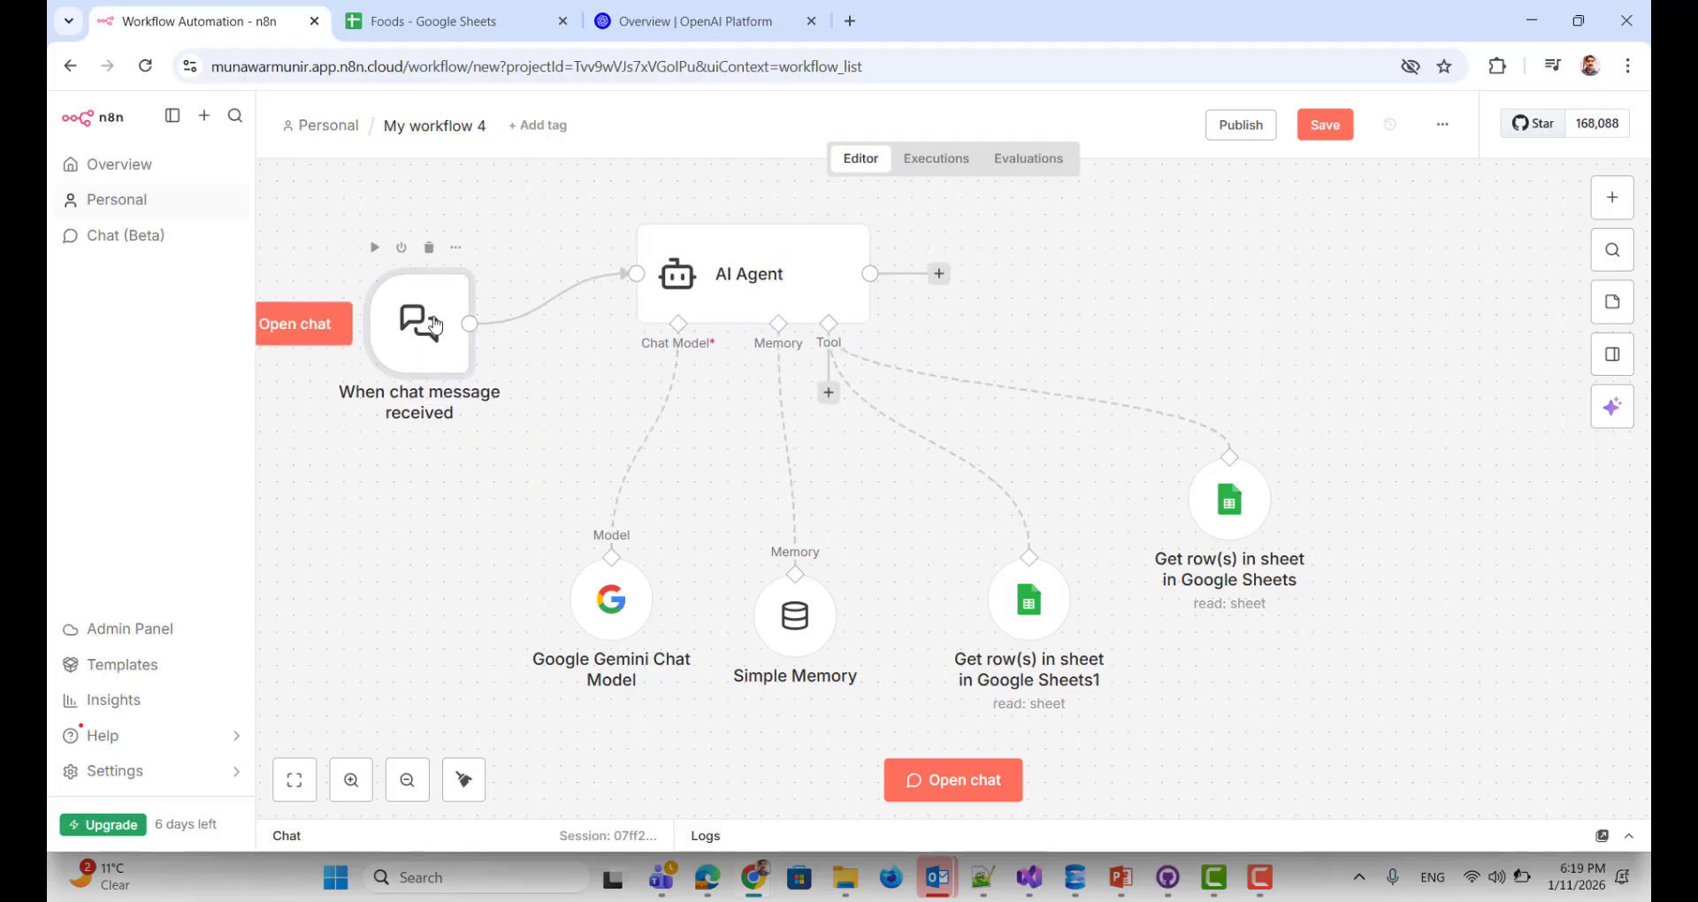